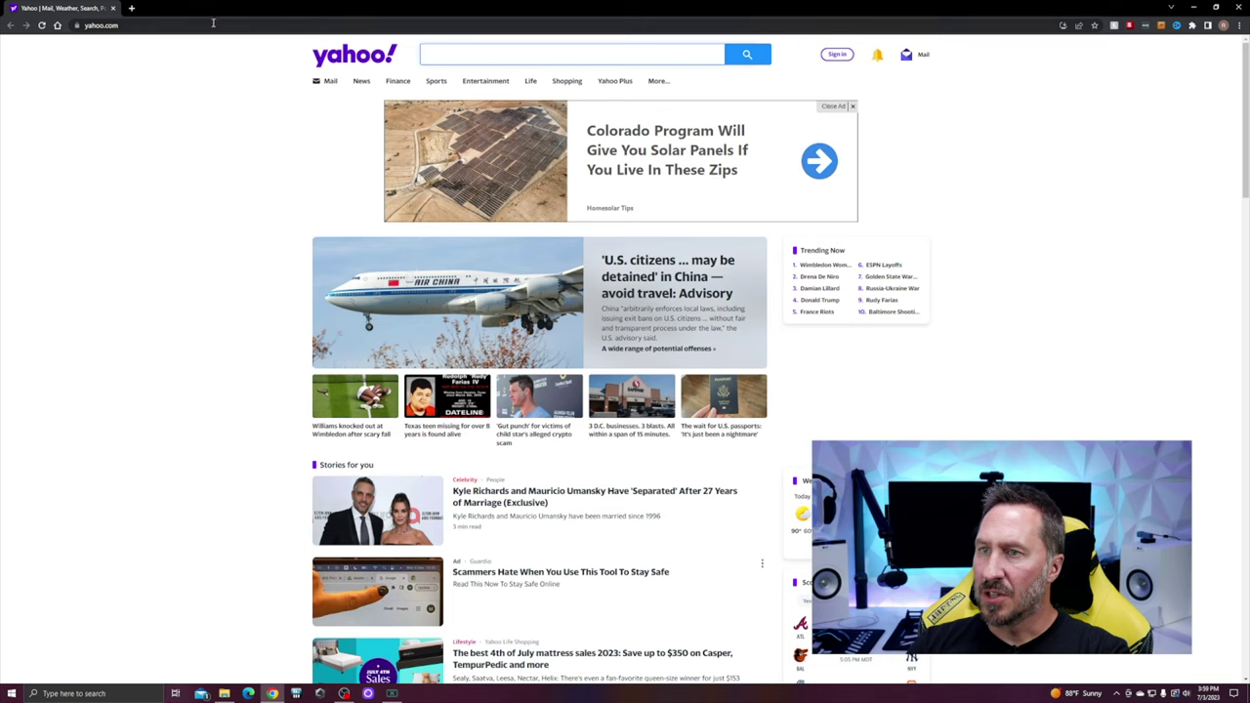
Search the web for "windows 10 media creation tool" and open Microsoft's Download Windows 10 page
{"action": "left_click", "coordinate": [208, 25]}
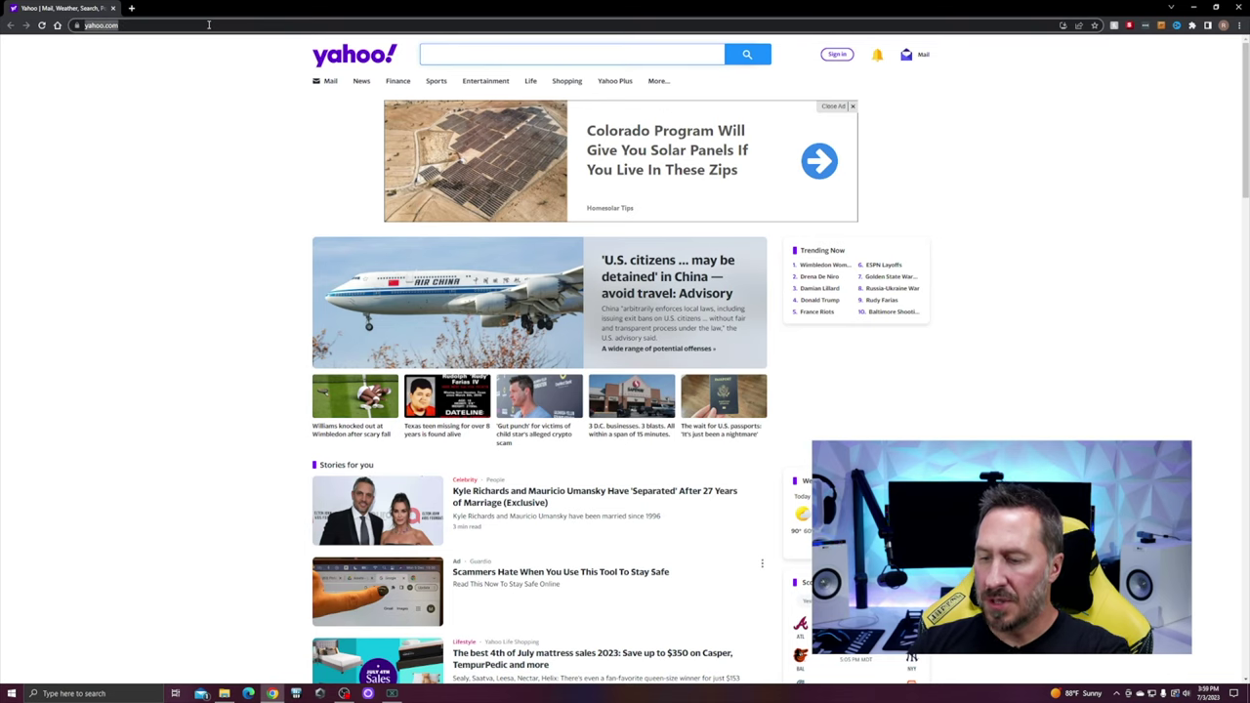
{"action": "type", "text": "windows"}
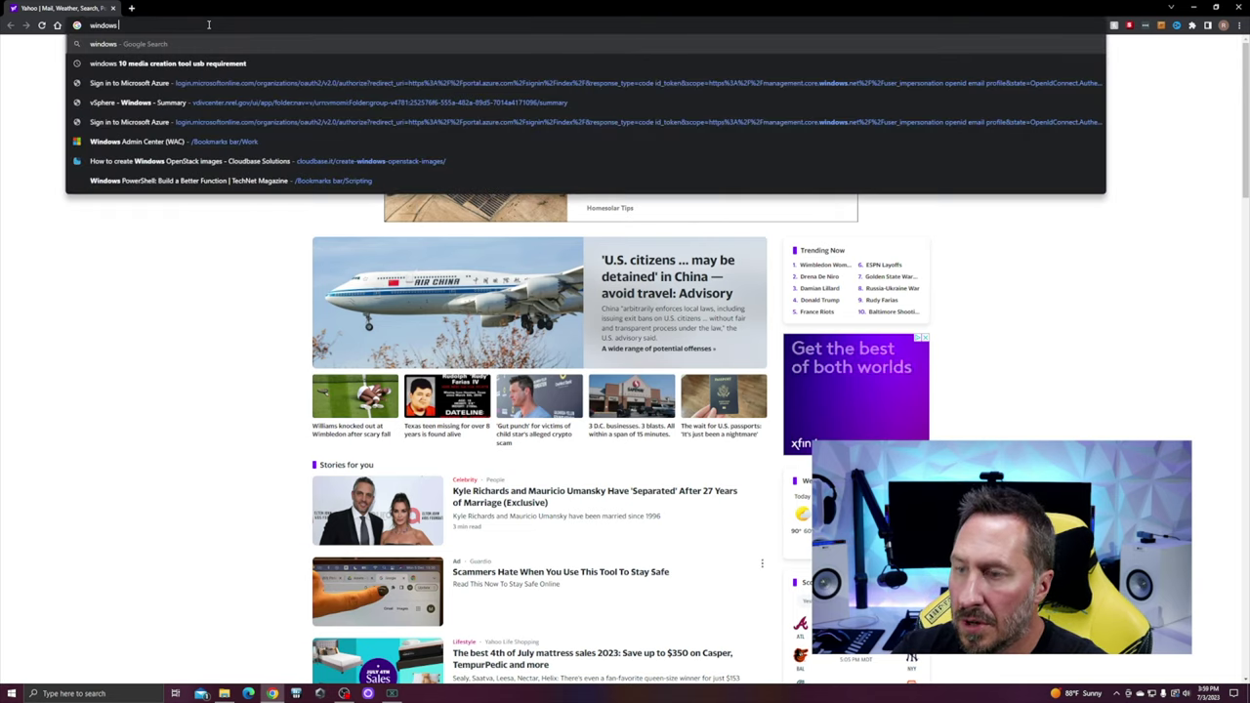
{"action": "type", "text": " 10 media crea"}
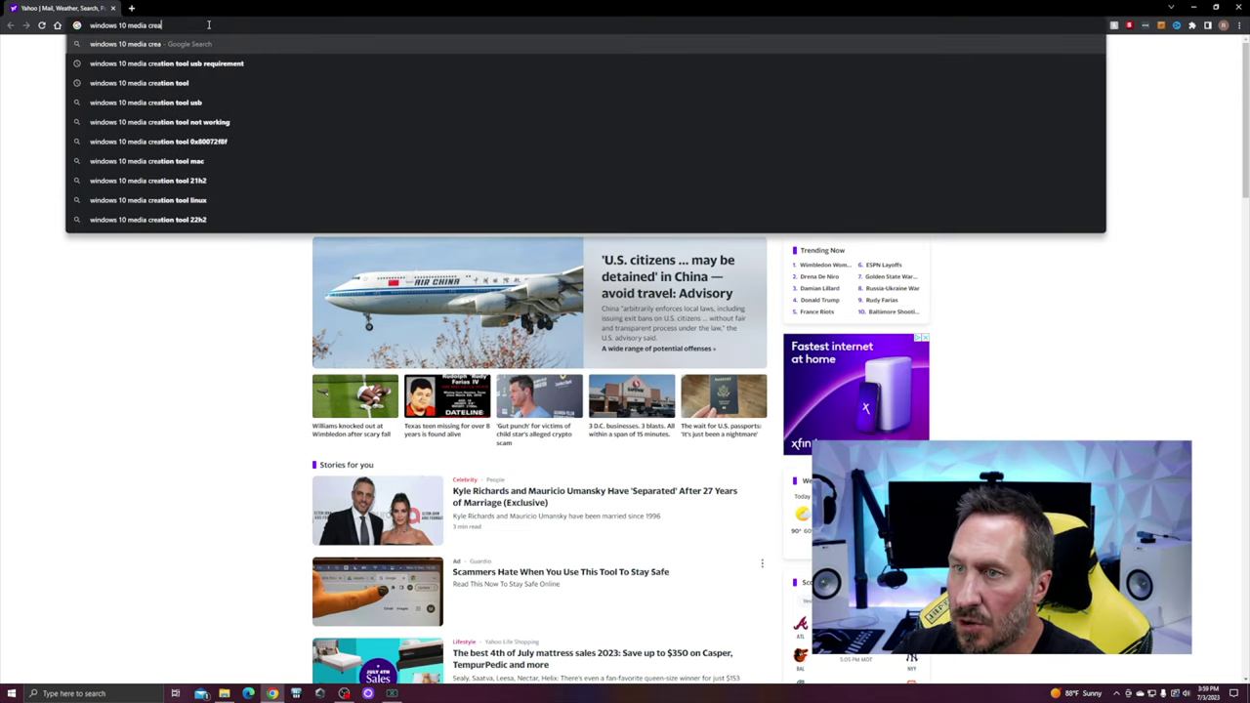
{"action": "type", "text": "tion tool"}
{"action": "key", "text": "Return"}
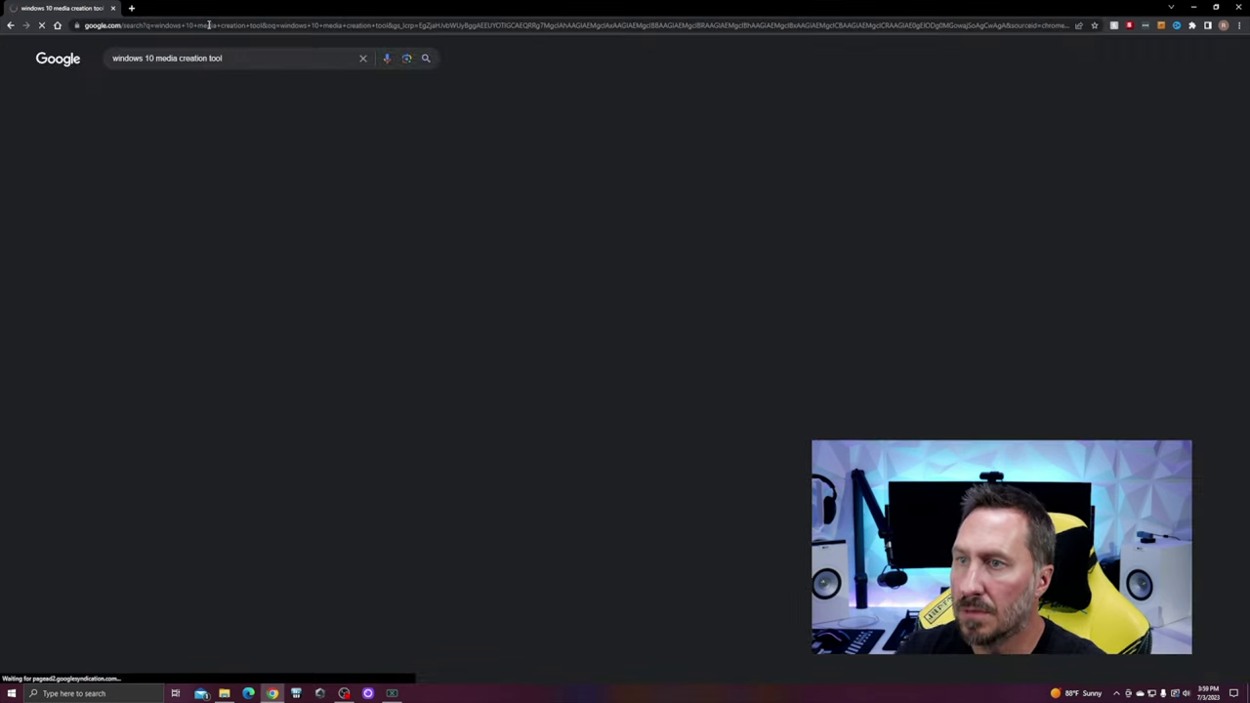
{"action": "left_click", "coordinate": [250, 159]}
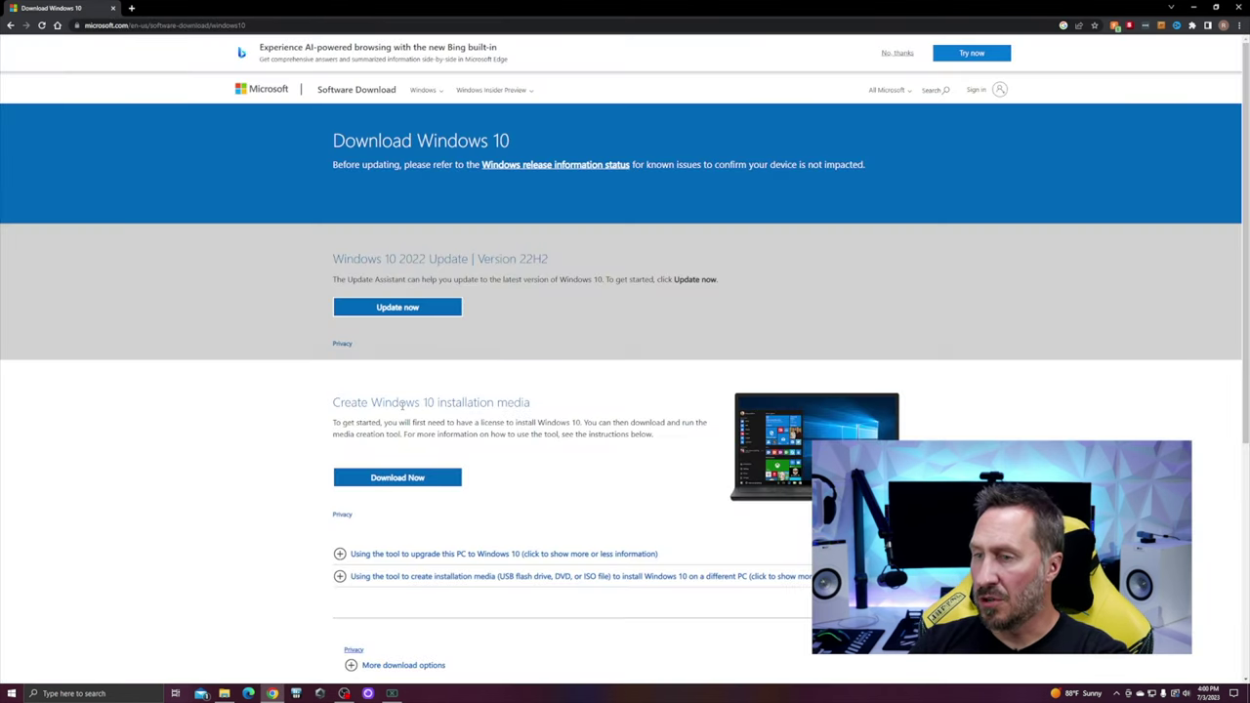
Download the Windows 10 media creation tool, MediaCreationTool22H2.exe, into the Downloads folder
{"action": "left_click", "coordinate": [410, 477]}
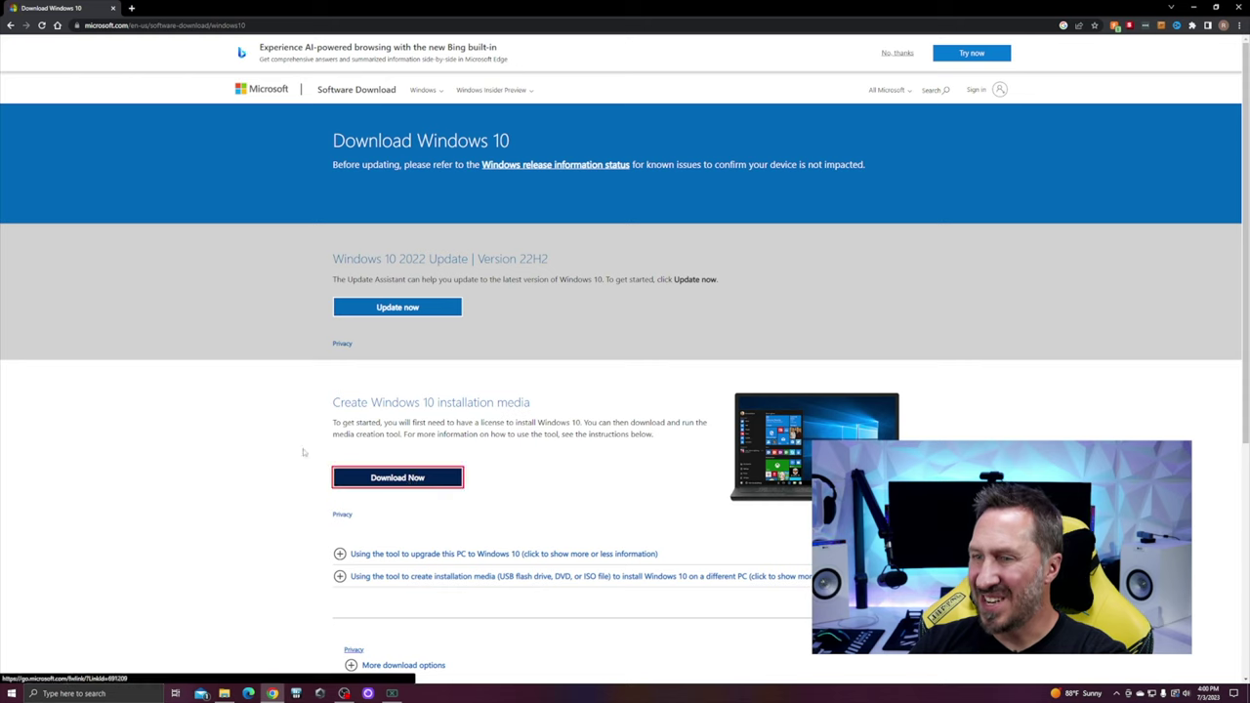
{"action": "scroll", "coordinate": [332, 351], "scroll_direction": "up", "scroll_amount": 3}
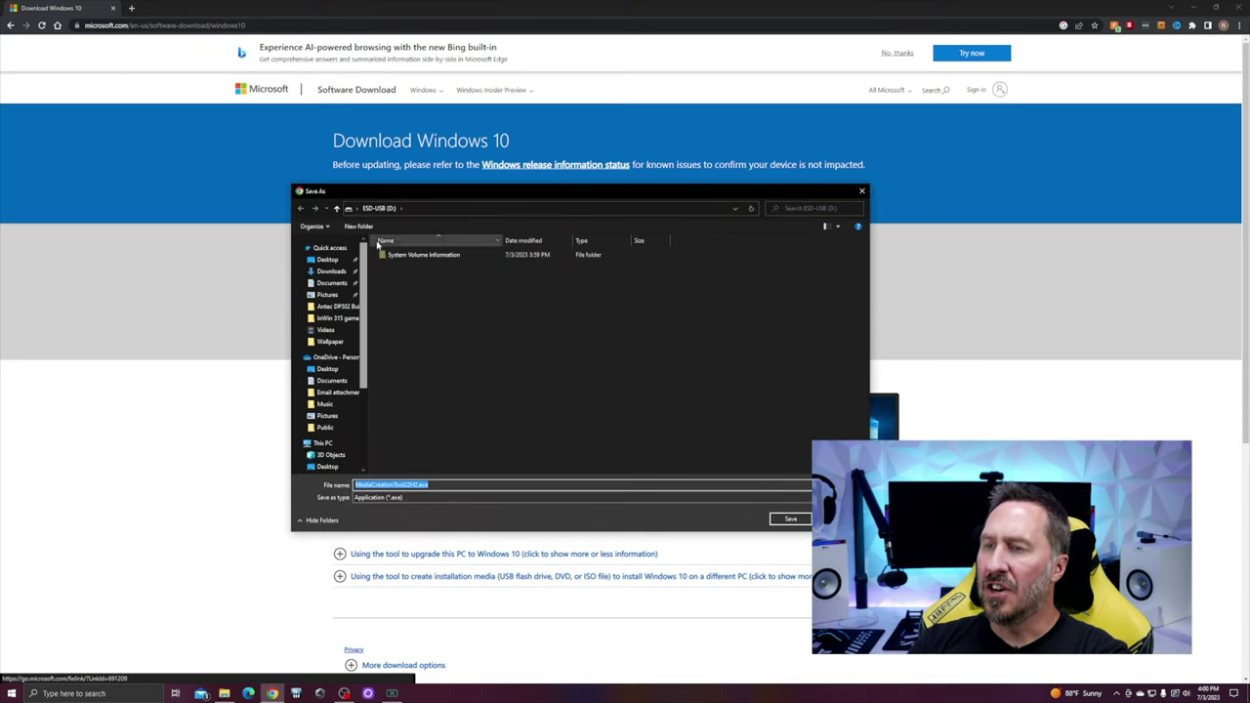
{"action": "left_click", "coordinate": [330, 270]}
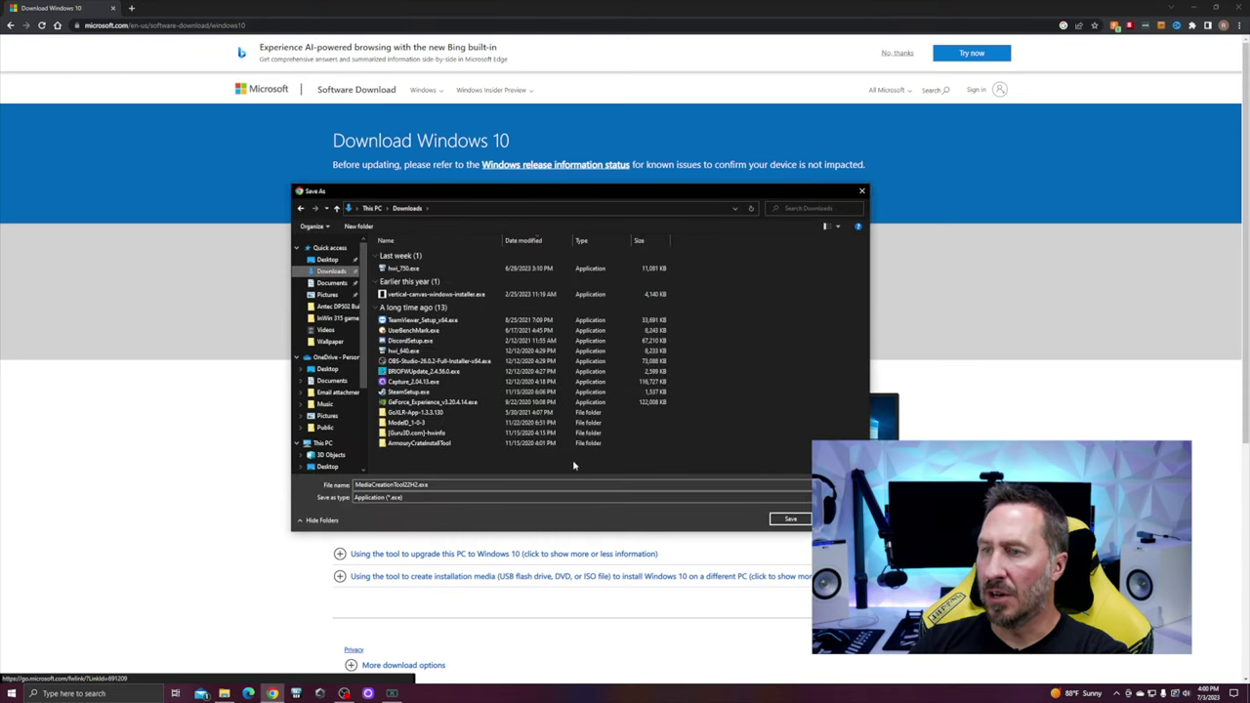
{"action": "left_click", "coordinate": [788, 521]}
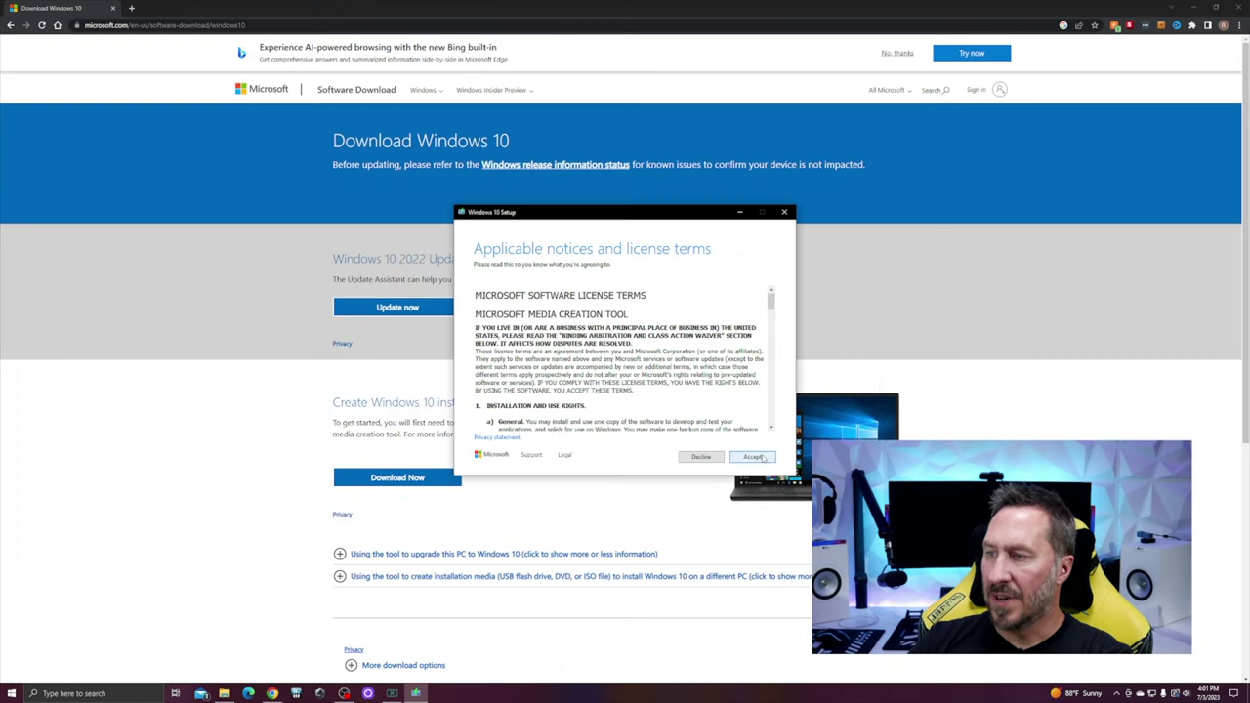
Accept the tool's license terms and create Windows 10 installation media for another PC on the USB flash drive, using the recommended options
{"action": "left_click", "coordinate": [753, 457]}
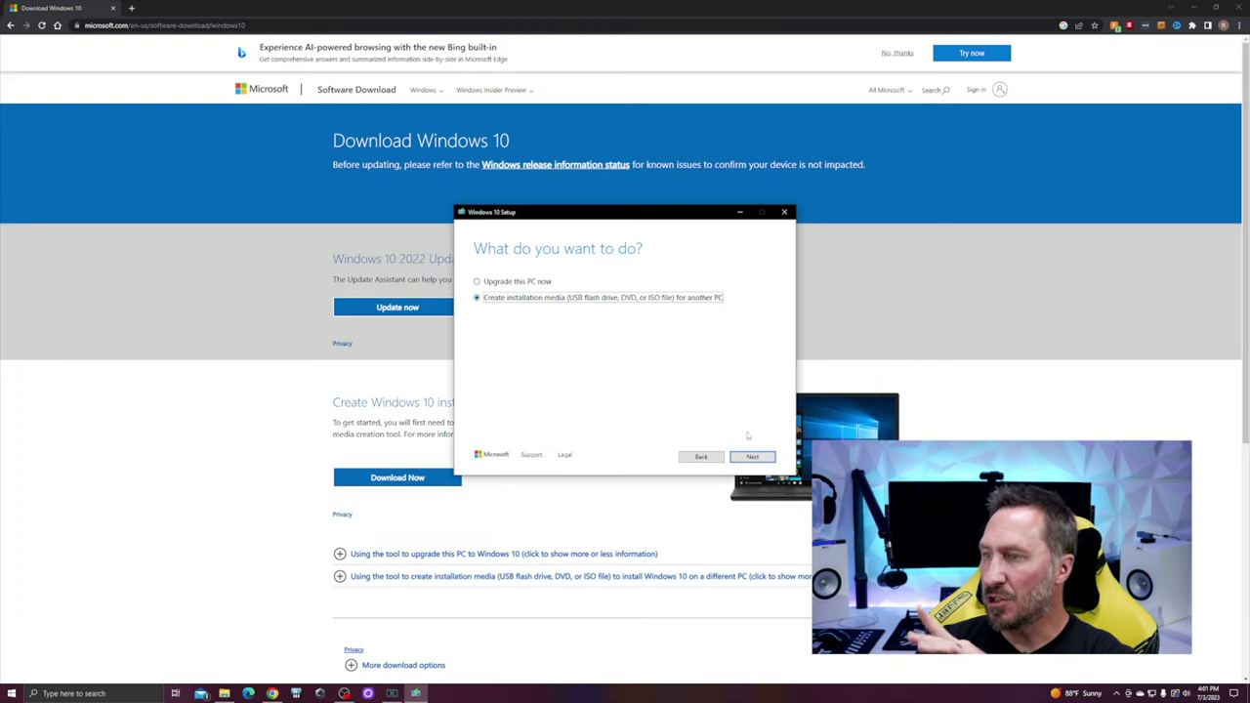
{"action": "left_click", "coordinate": [750, 456]}
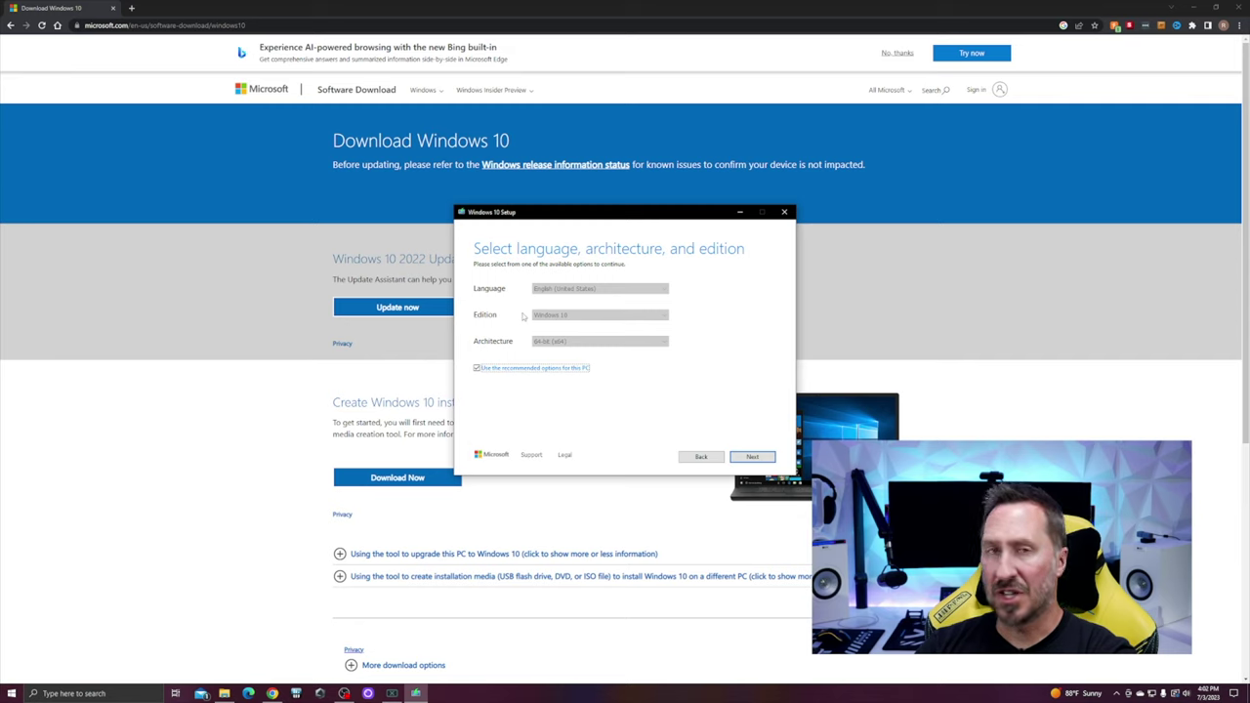
{"action": "left_click", "coordinate": [752, 456]}
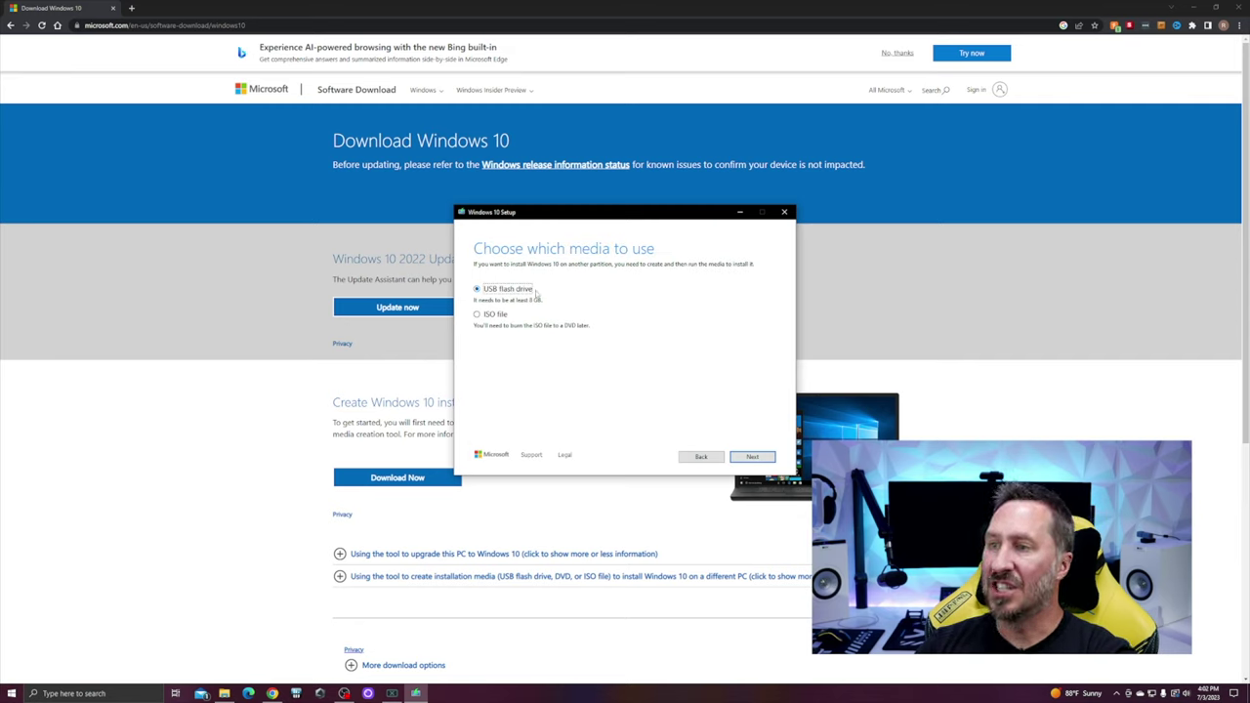
{"action": "left_click", "coordinate": [752, 457]}
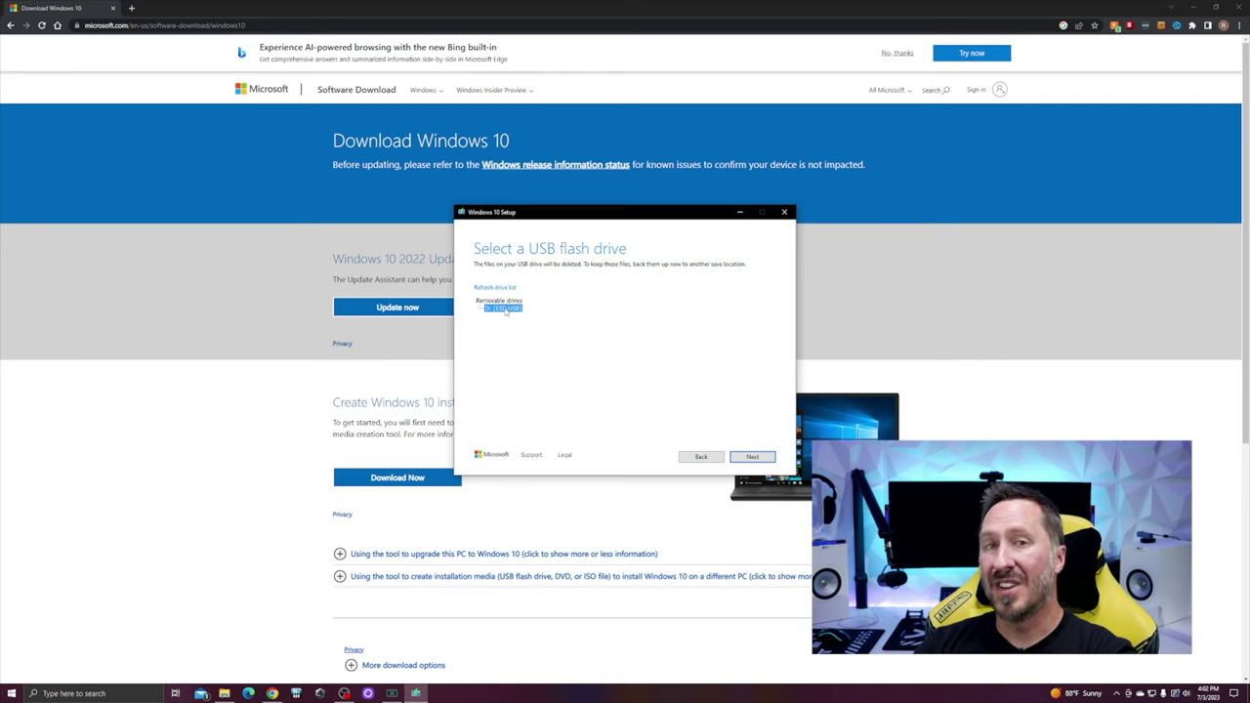
{"action": "left_click", "coordinate": [752, 456]}
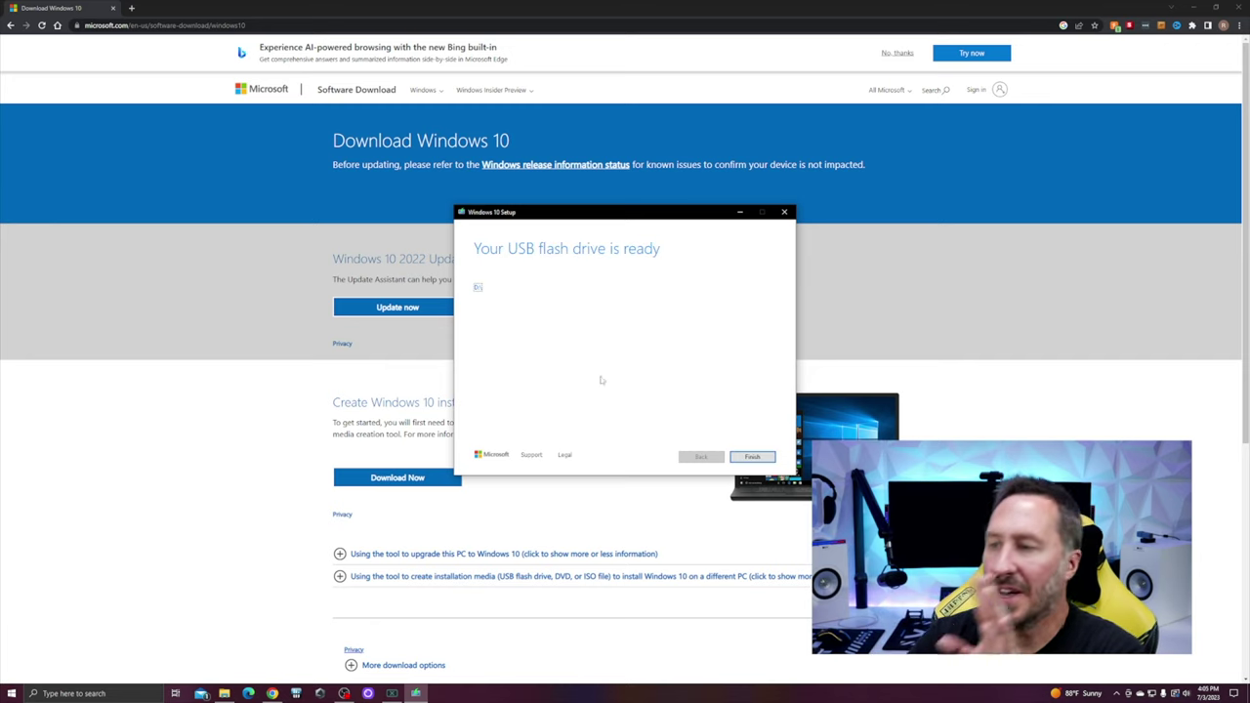
{"action": "left_click", "coordinate": [769, 458]}
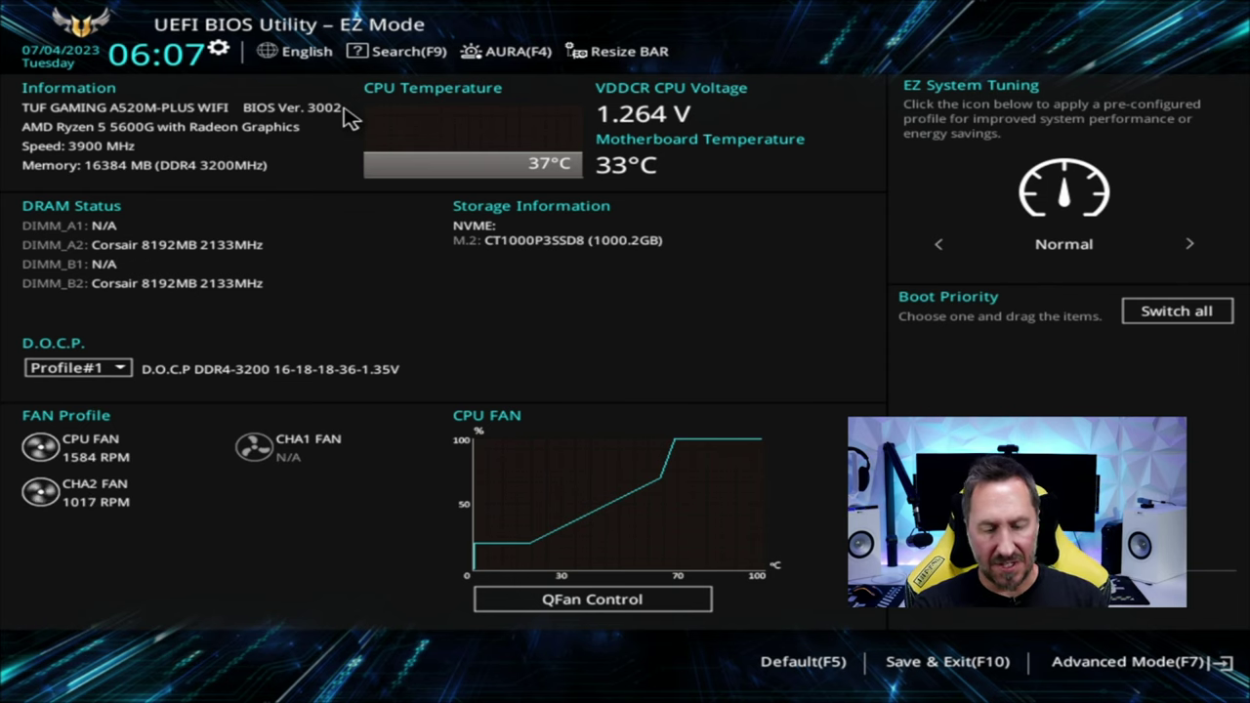
Exit the BIOS with save and reset, and start the Windows installation with English (United States) and the US keyboard
{"action": "key", "text": "F10"}
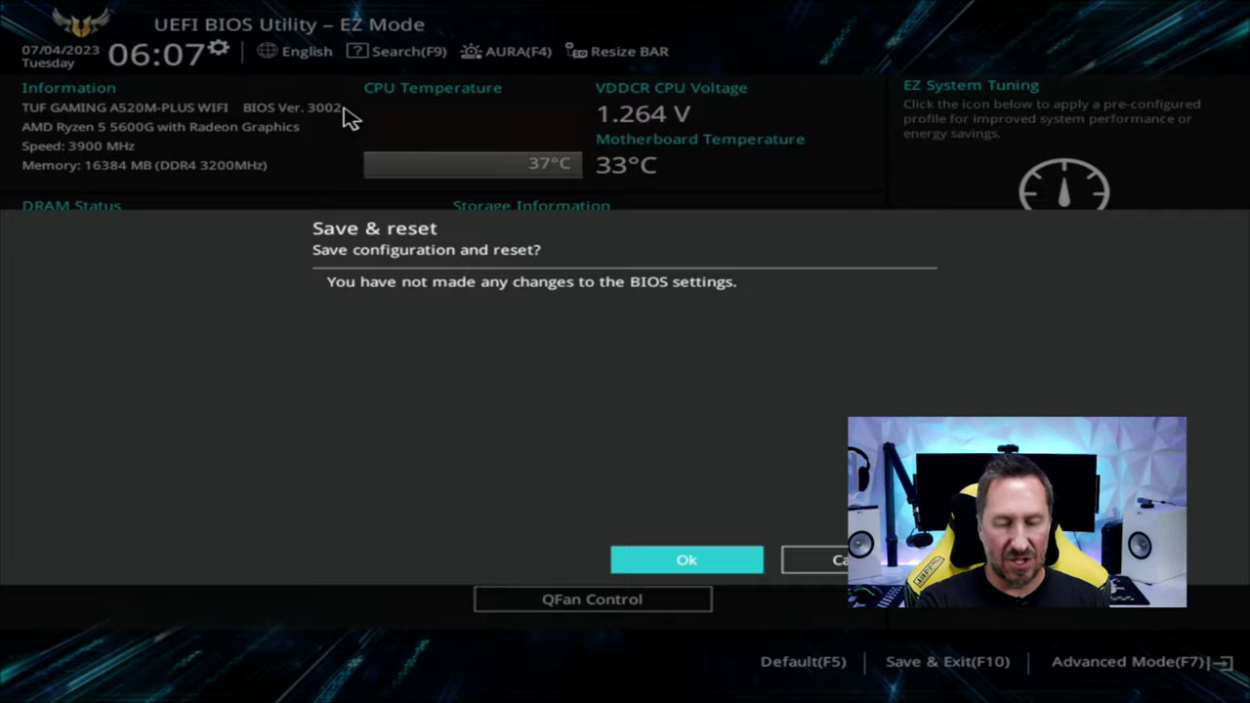
{"action": "key", "text": "Return"}
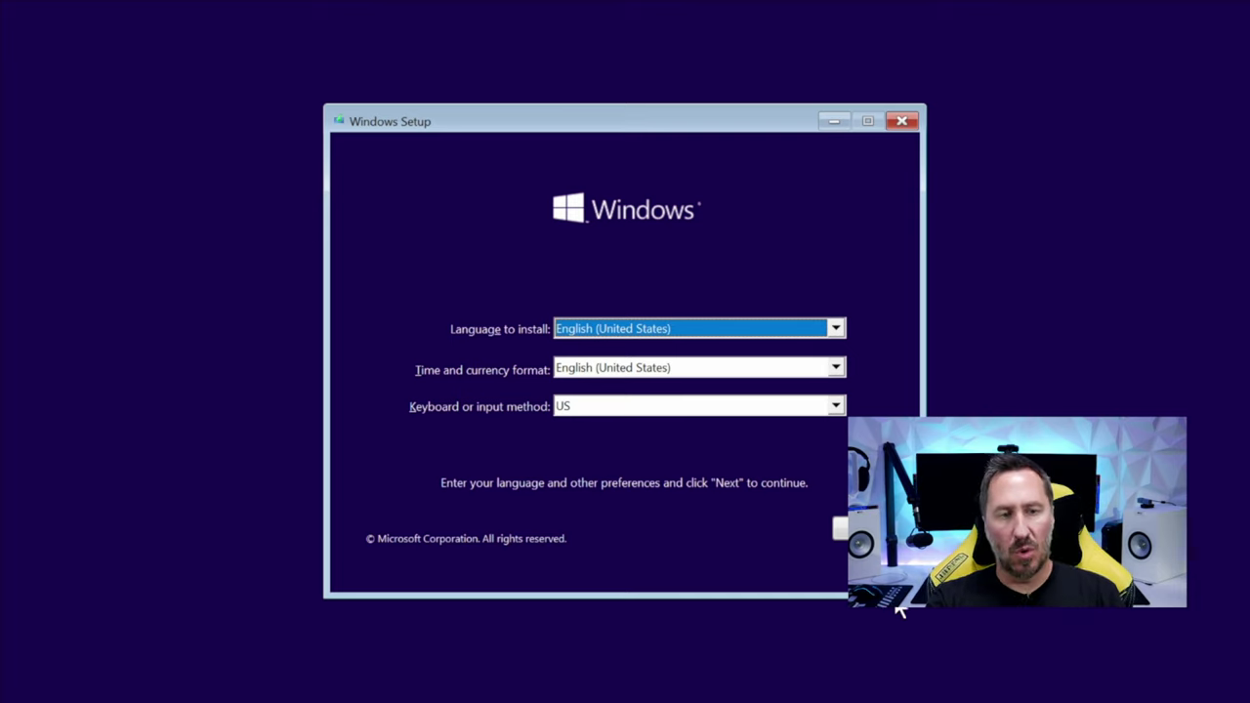
{"action": "left_click", "coordinate": [869, 528]}
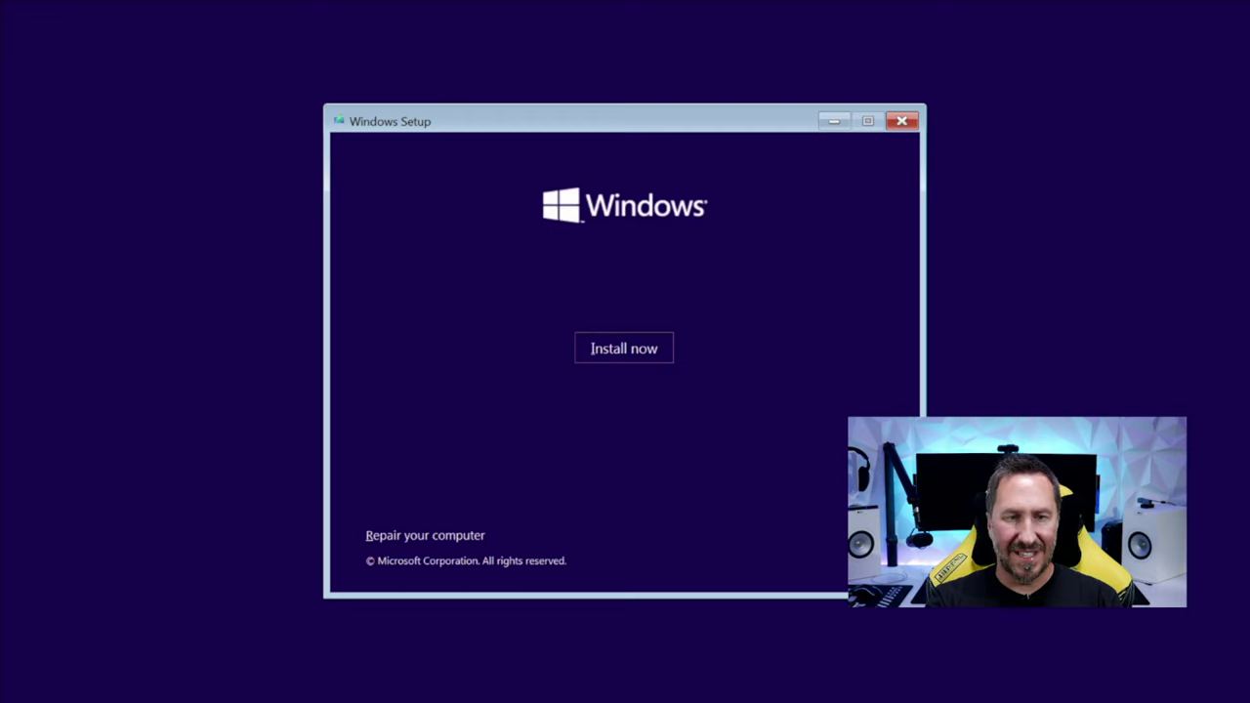
{"action": "left_click", "coordinate": [641, 355]}
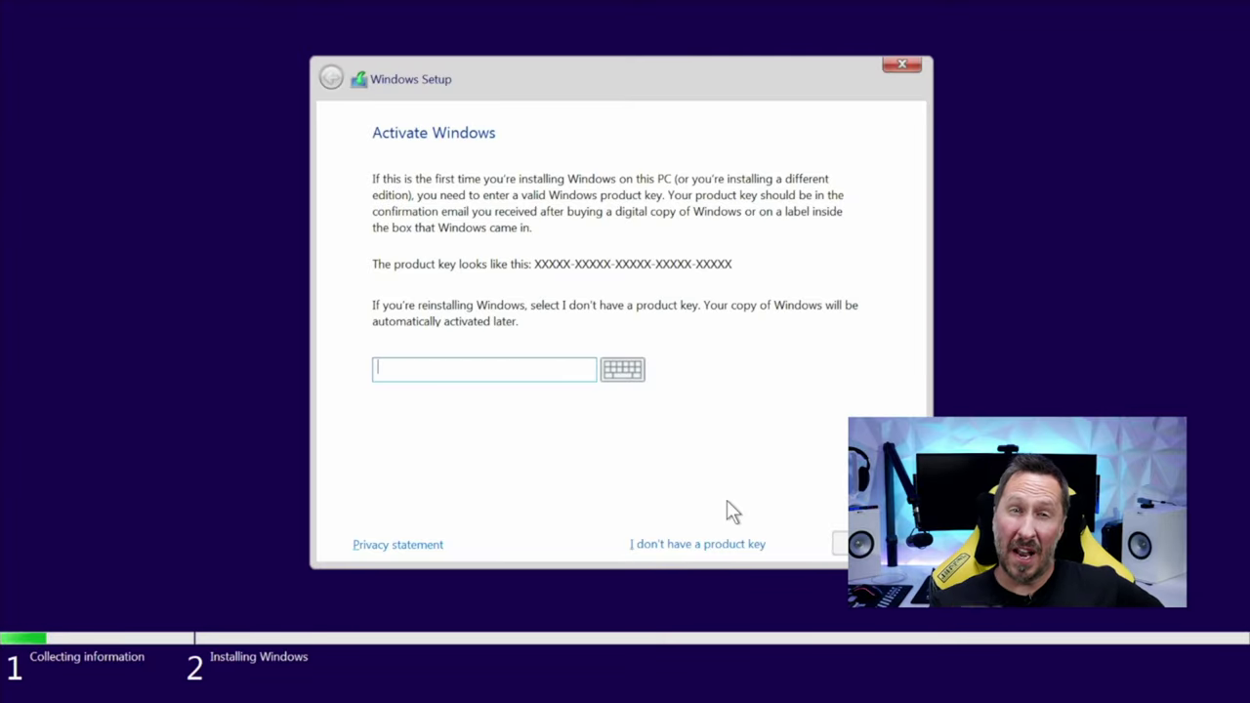
Install Windows 10 Pro without a product key, accepting the license terms, as a custom installation on Drive 0's unallocated space
{"action": "left_click", "coordinate": [723, 544]}
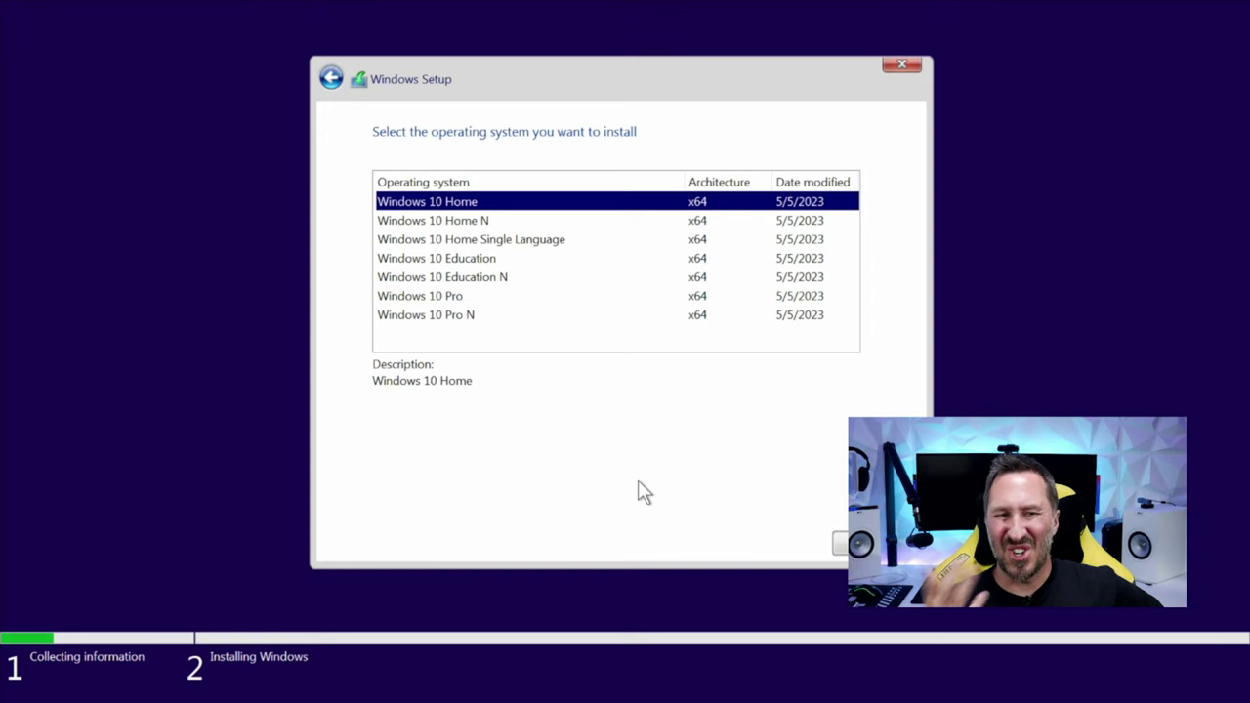
{"action": "left_click", "coordinate": [458, 297]}
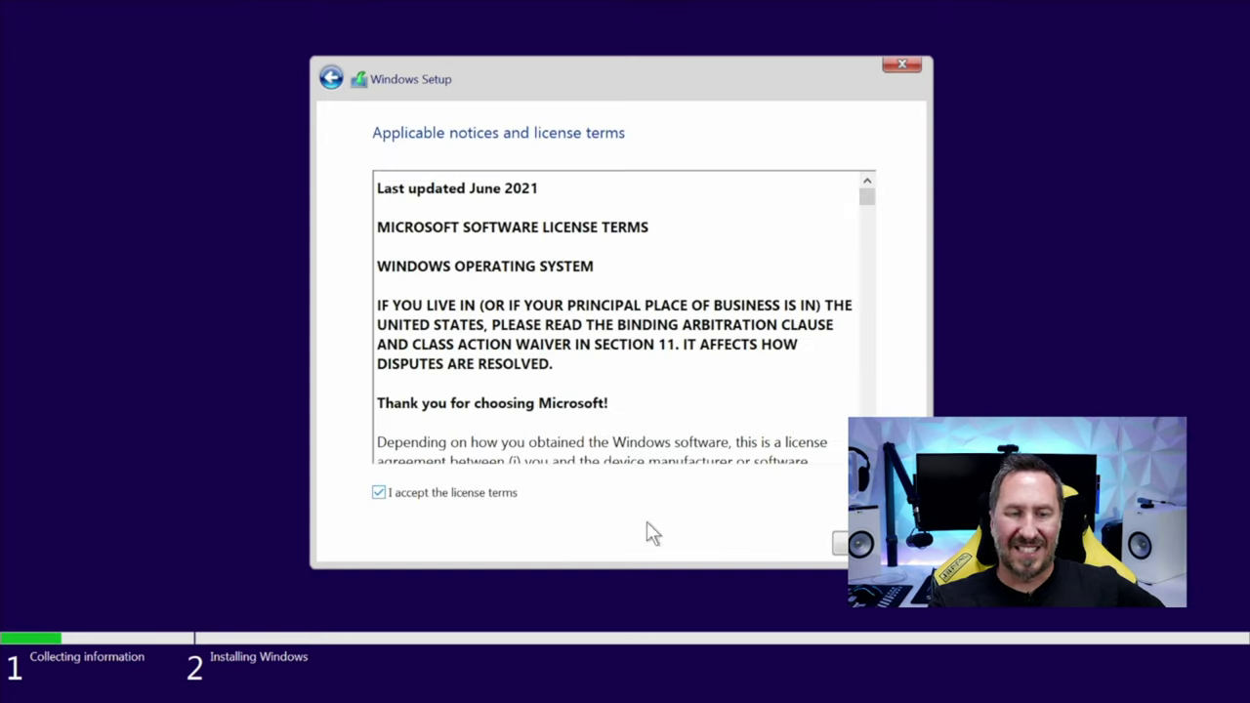
{"action": "key", "text": "Return"}
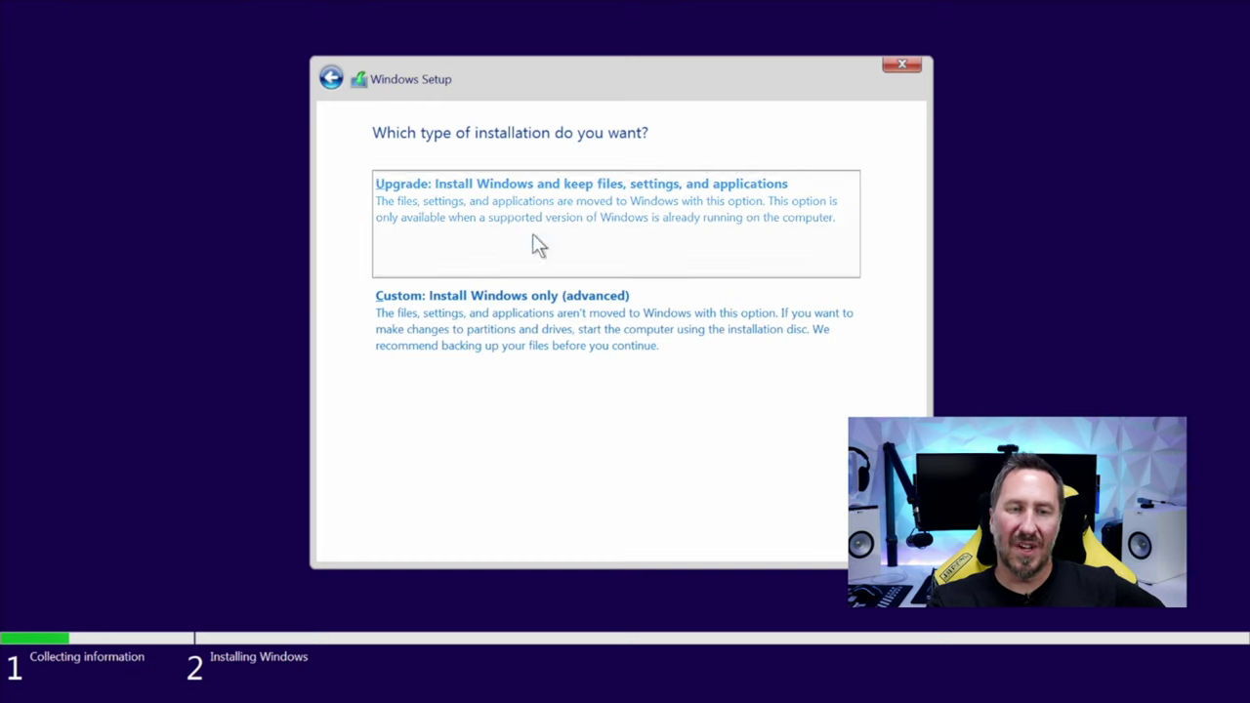
{"action": "left_click", "coordinate": [535, 311]}
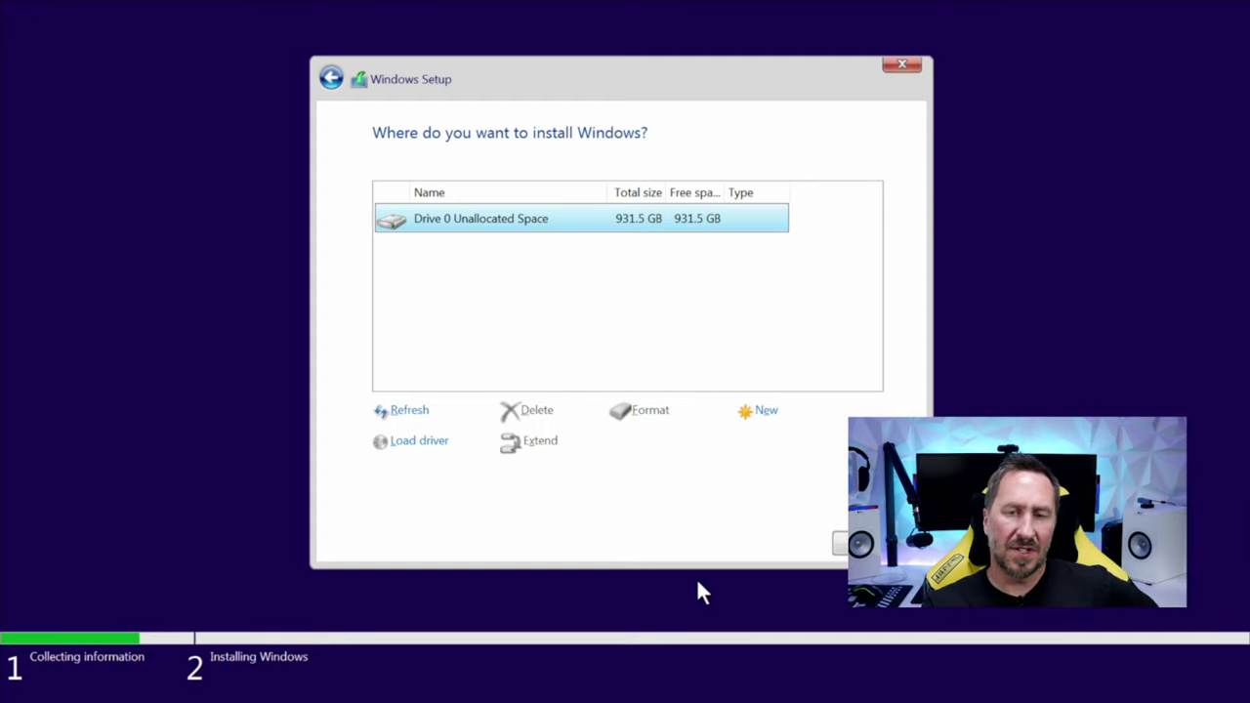
{"action": "left_click", "coordinate": [874, 544]}
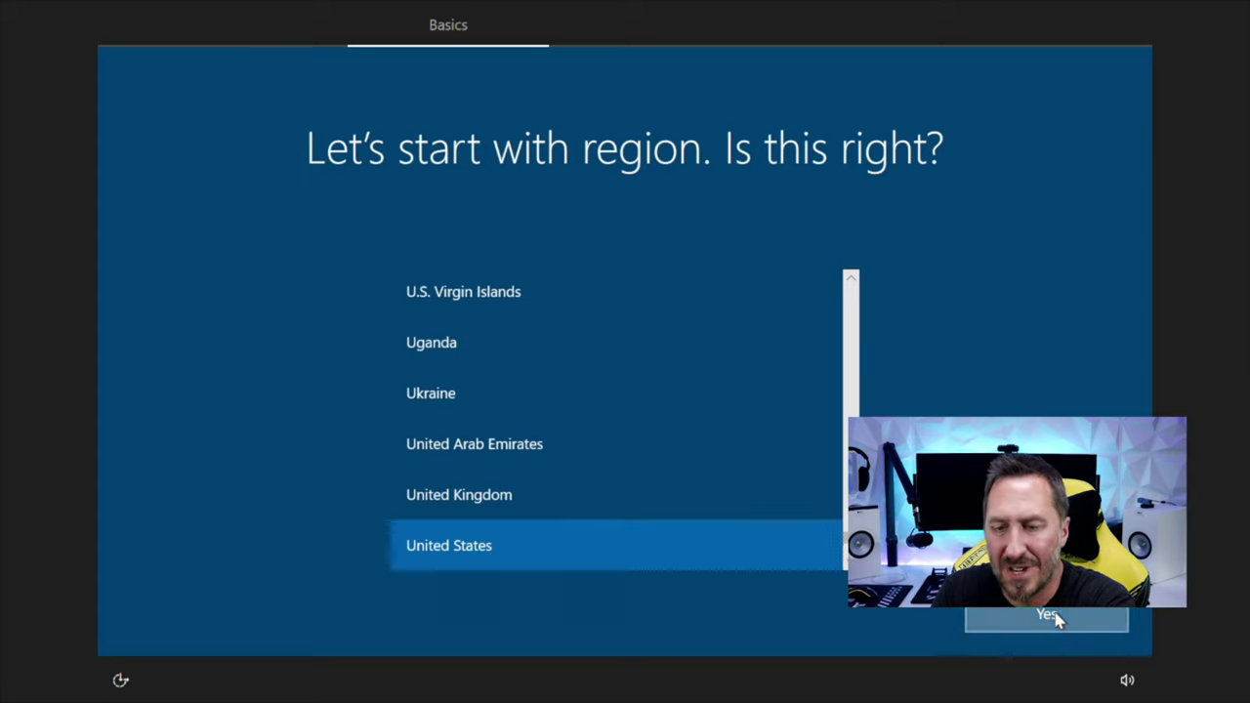
Set the region to United States, accept the preselected keyboard layout, and skip adding a second layout
{"action": "left_click", "coordinate": [1054, 614]}
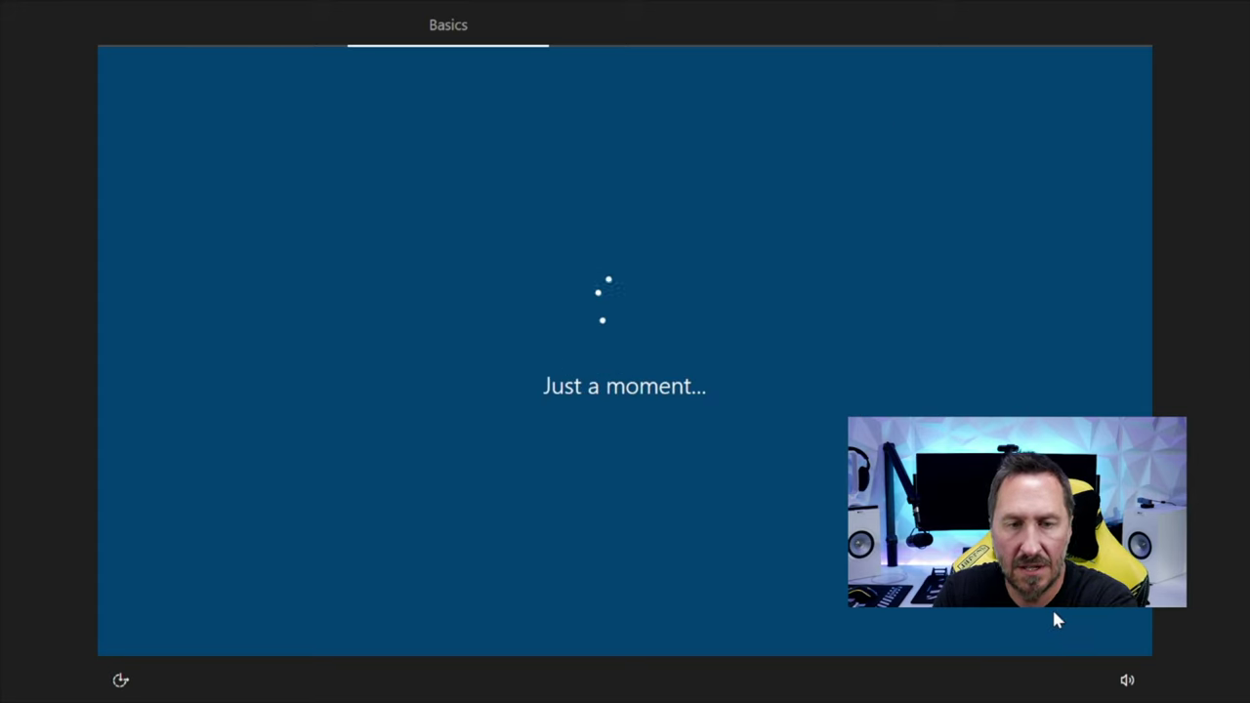
{"action": "left_click", "coordinate": [1054, 613]}
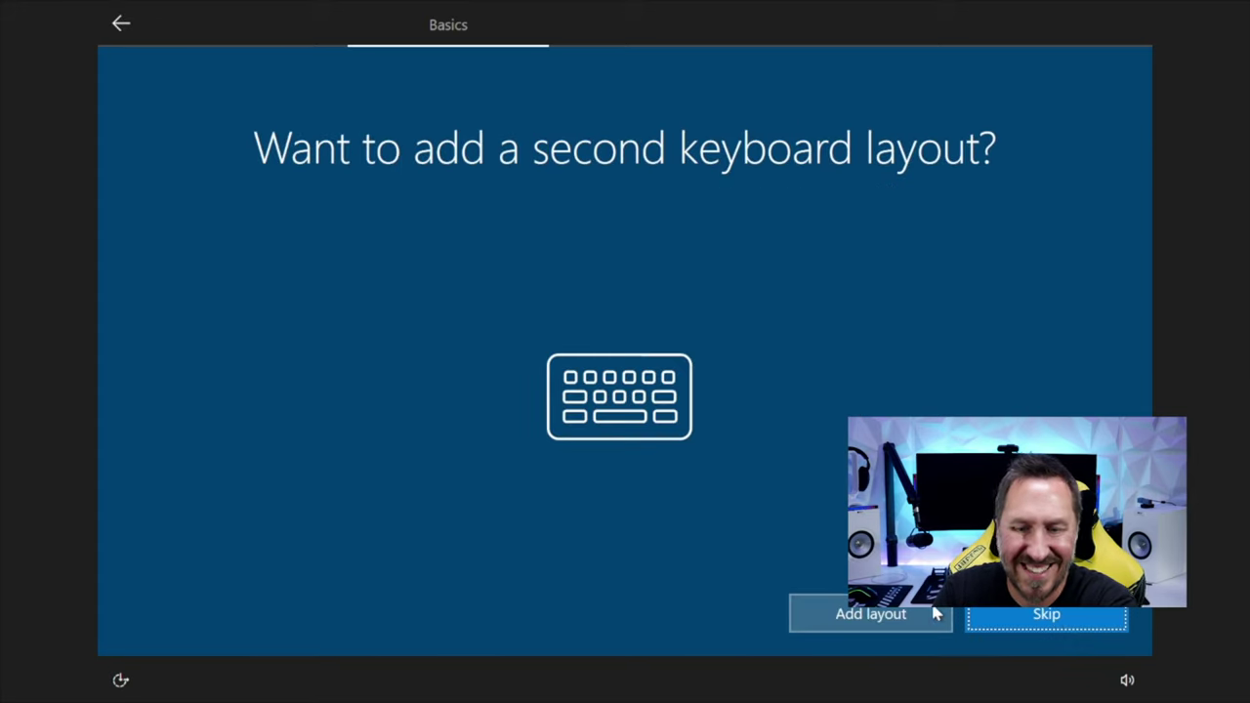
{"action": "left_click", "coordinate": [1038, 622]}
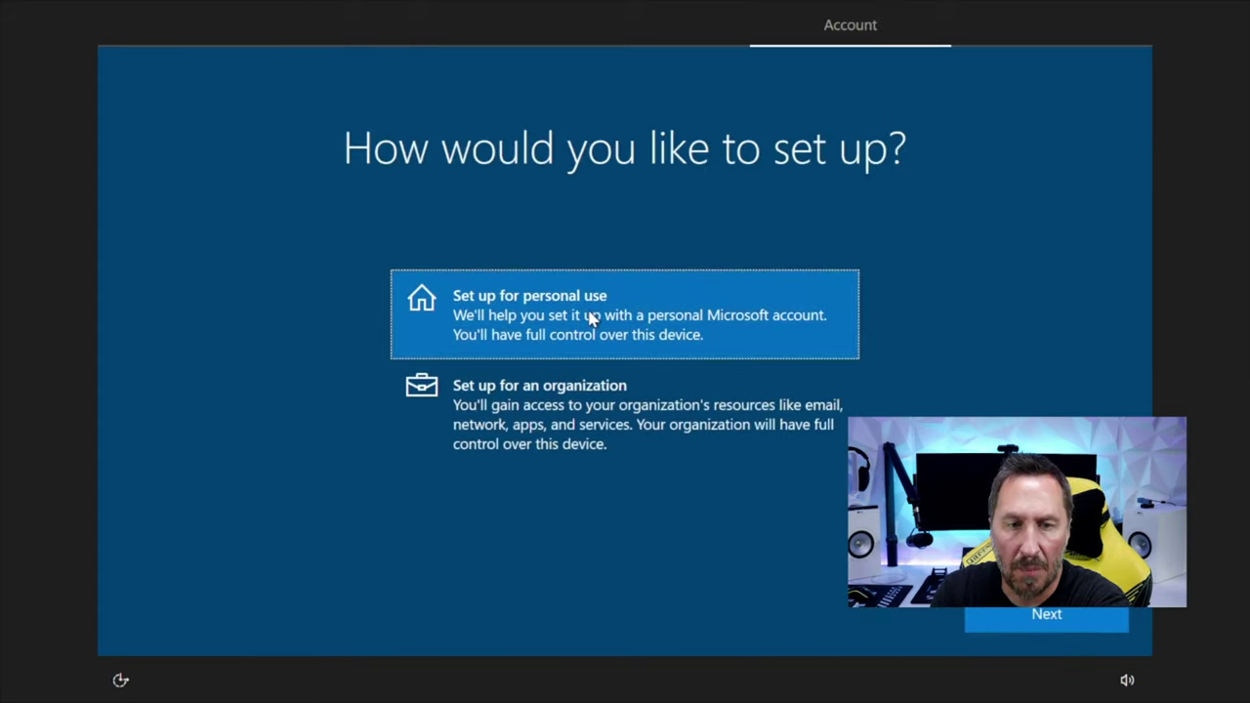
Set up the PC for personal use with an offline account and the limited experience
{"action": "left_click", "coordinate": [1059, 618]}
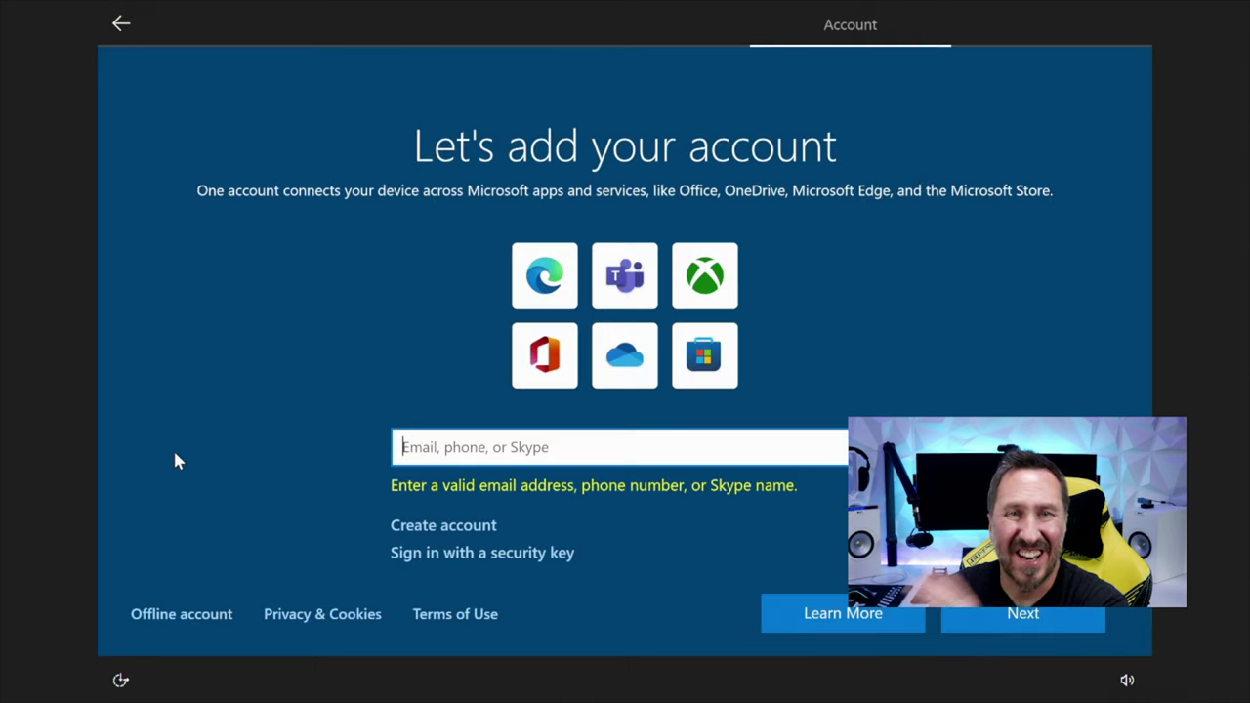
{"action": "left_click", "coordinate": [177, 618]}
{"action": "left_click", "coordinate": [219, 615]}
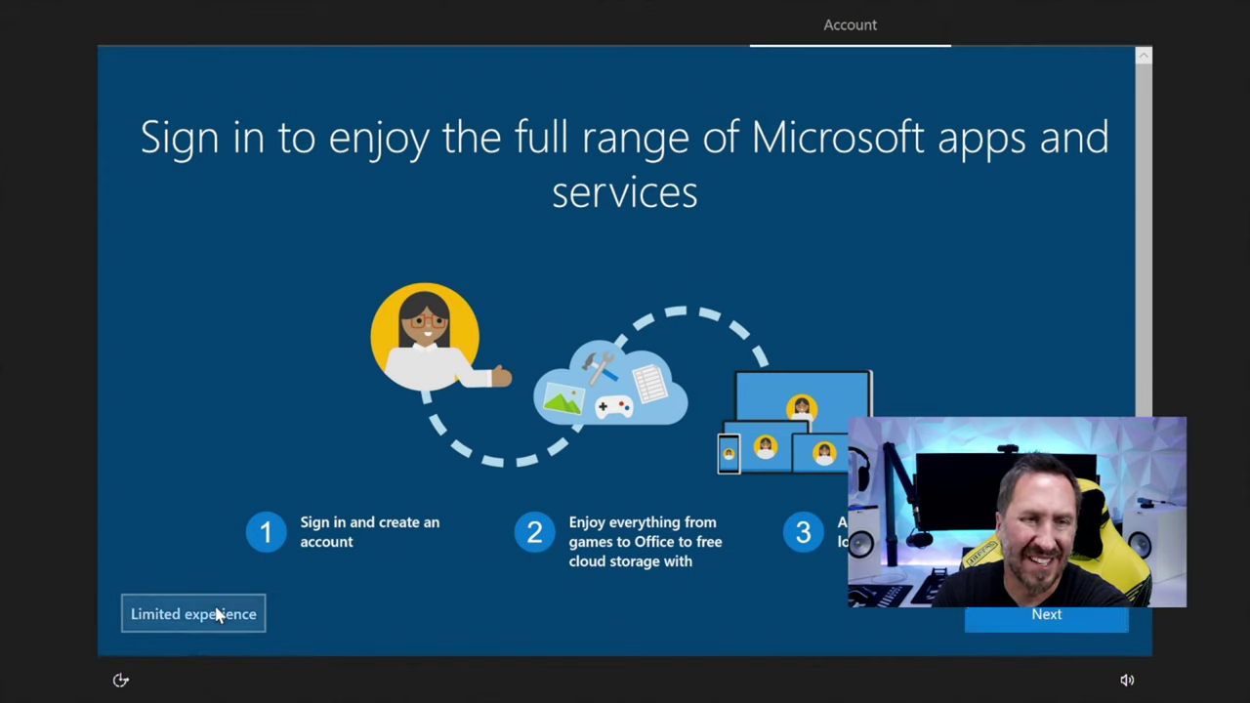
Name the local account temp and leave its password blank
{"action": "type", "text": "temp"}
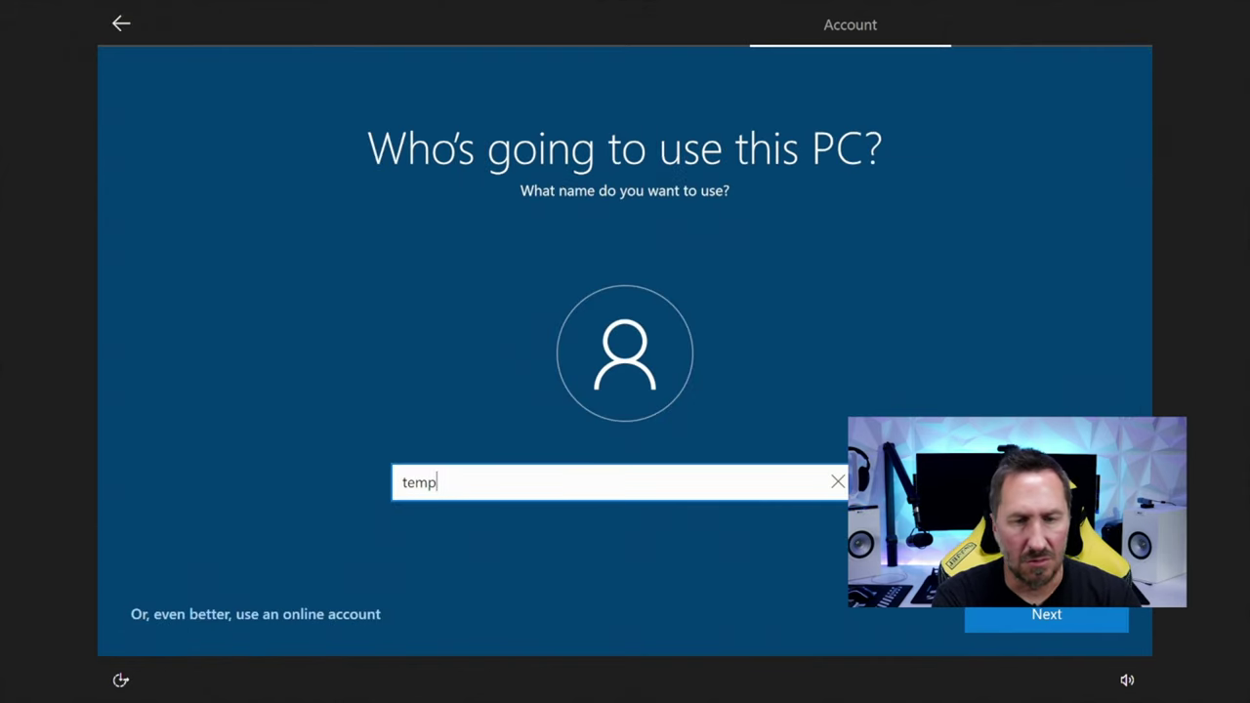
{"action": "key", "text": "Return"}
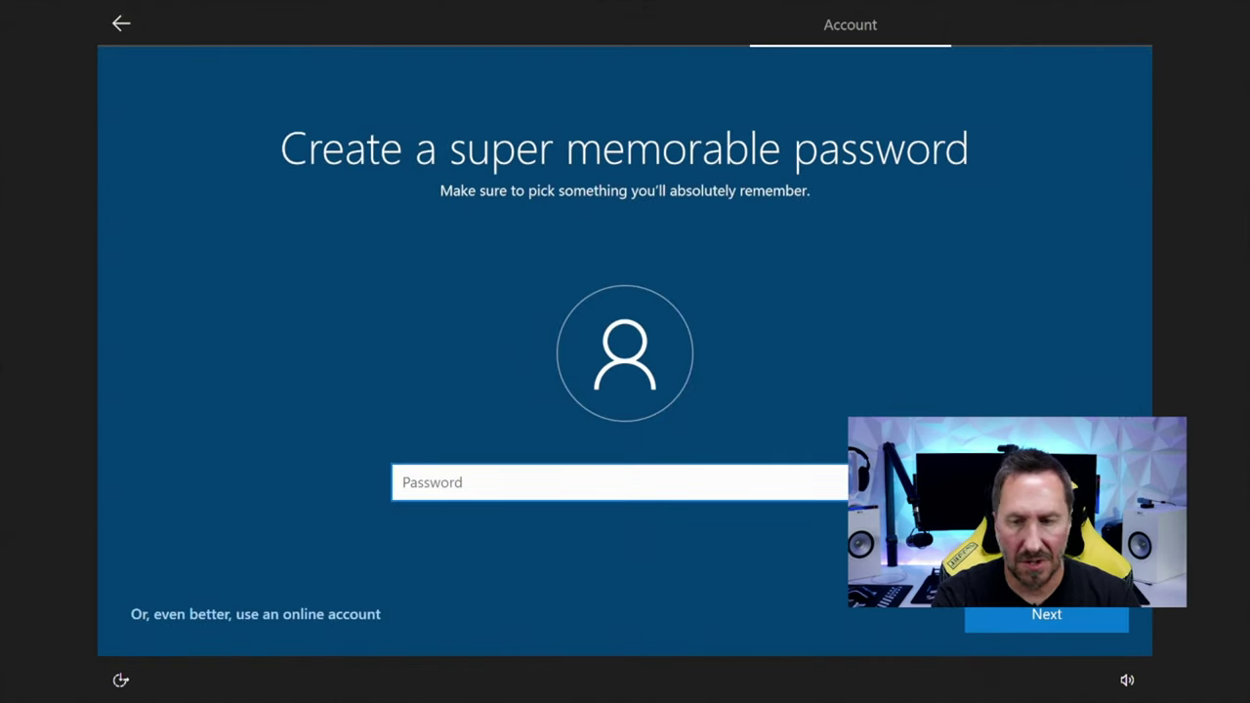
{"action": "left_click", "coordinate": [1044, 626]}
Switch off location, find my device, inking & typing, tailored experiences and advertising ID, send only required diagnostic data, accept, and skip experience customization
{"action": "left_click", "coordinate": [146, 366]}
{"action": "left_click", "coordinate": [147, 502]}
{"action": "scroll", "coordinate": [293, 469], "scroll_direction": "down", "scroll_amount": 1}
{"action": "left_click", "coordinate": [147, 502]}
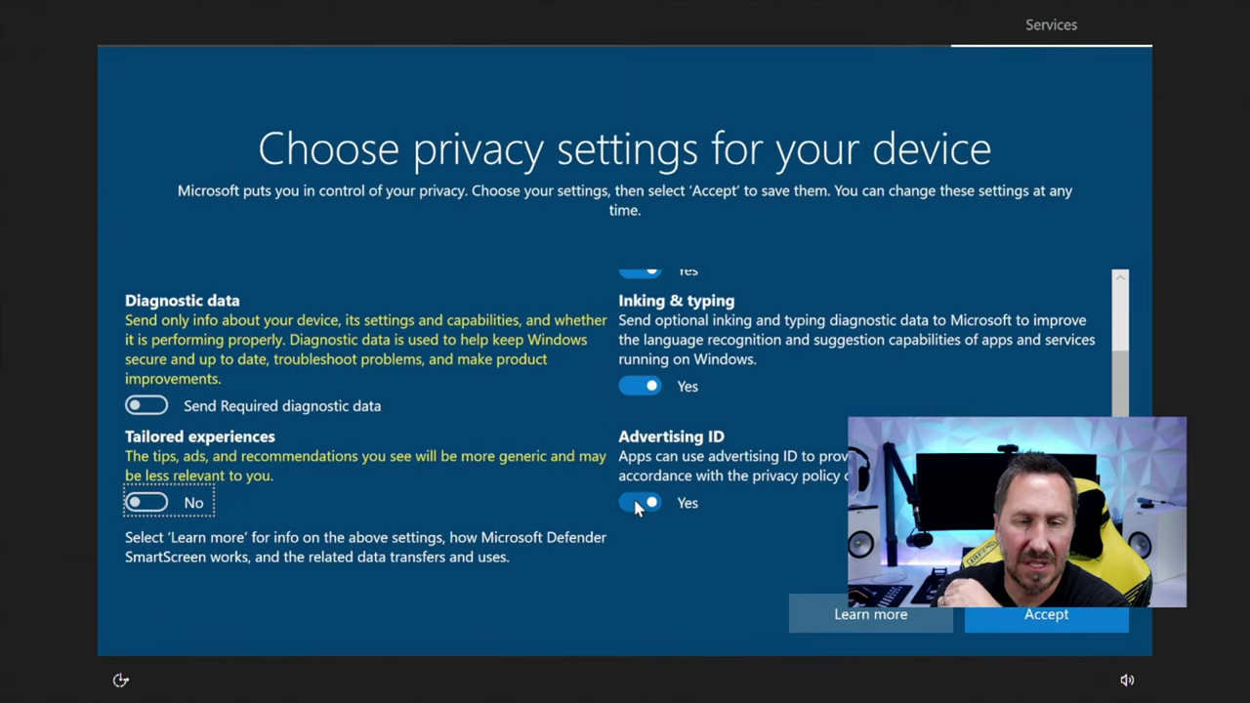
{"action": "left_click", "coordinate": [641, 502]}
{"action": "left_click", "coordinate": [640, 386]}
{"action": "scroll", "coordinate": [640, 390], "scroll_direction": "up", "scroll_amount": 1}
{"action": "left_click", "coordinate": [639, 369]}
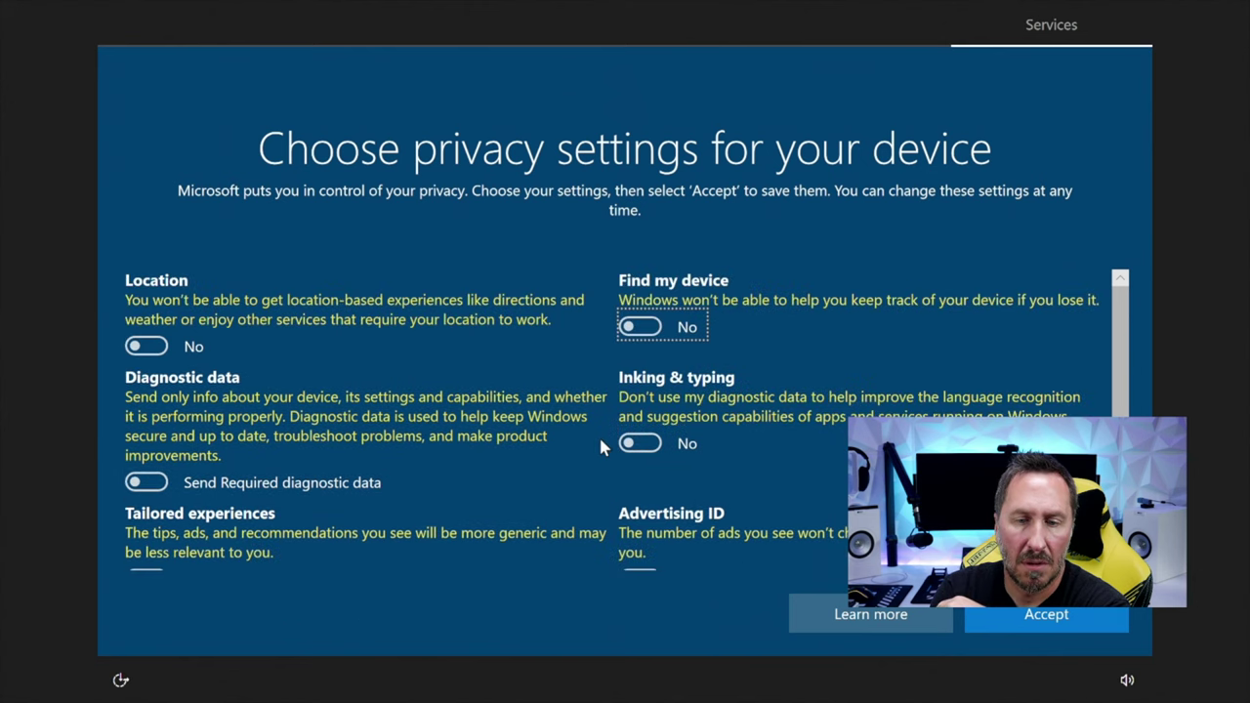
{"action": "left_click", "coordinate": [1038, 624]}
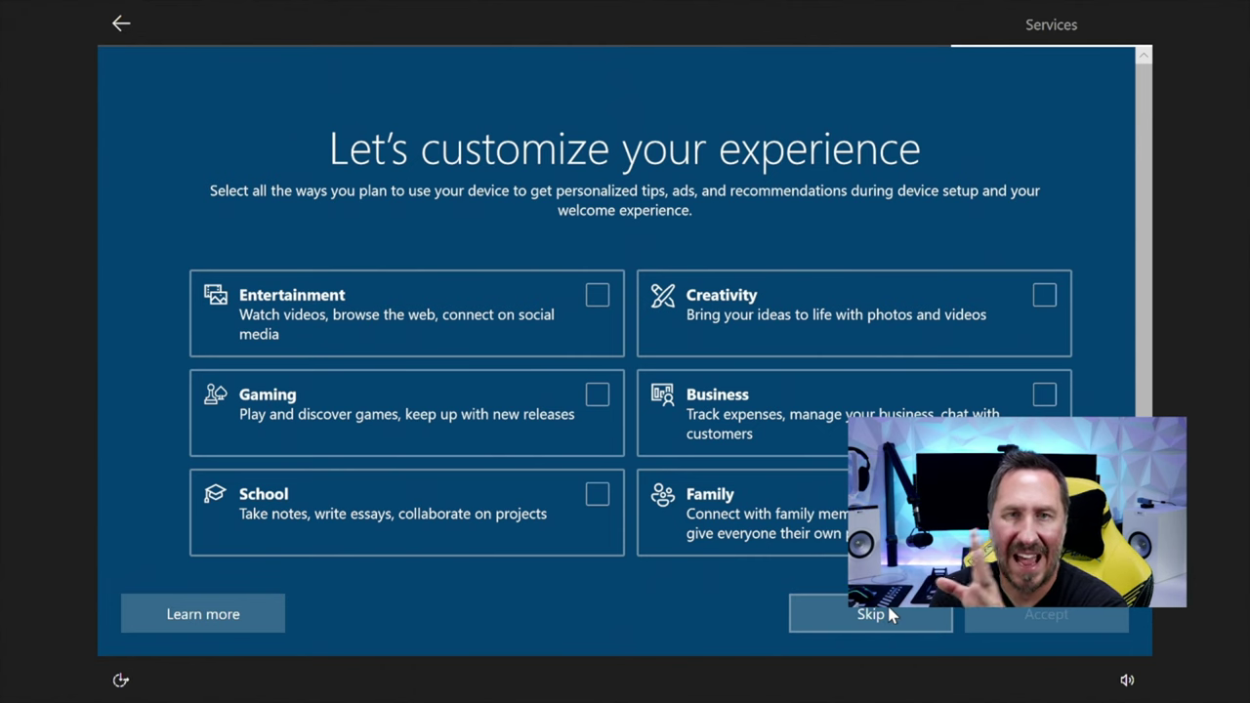
{"action": "left_click", "coordinate": [889, 613]}
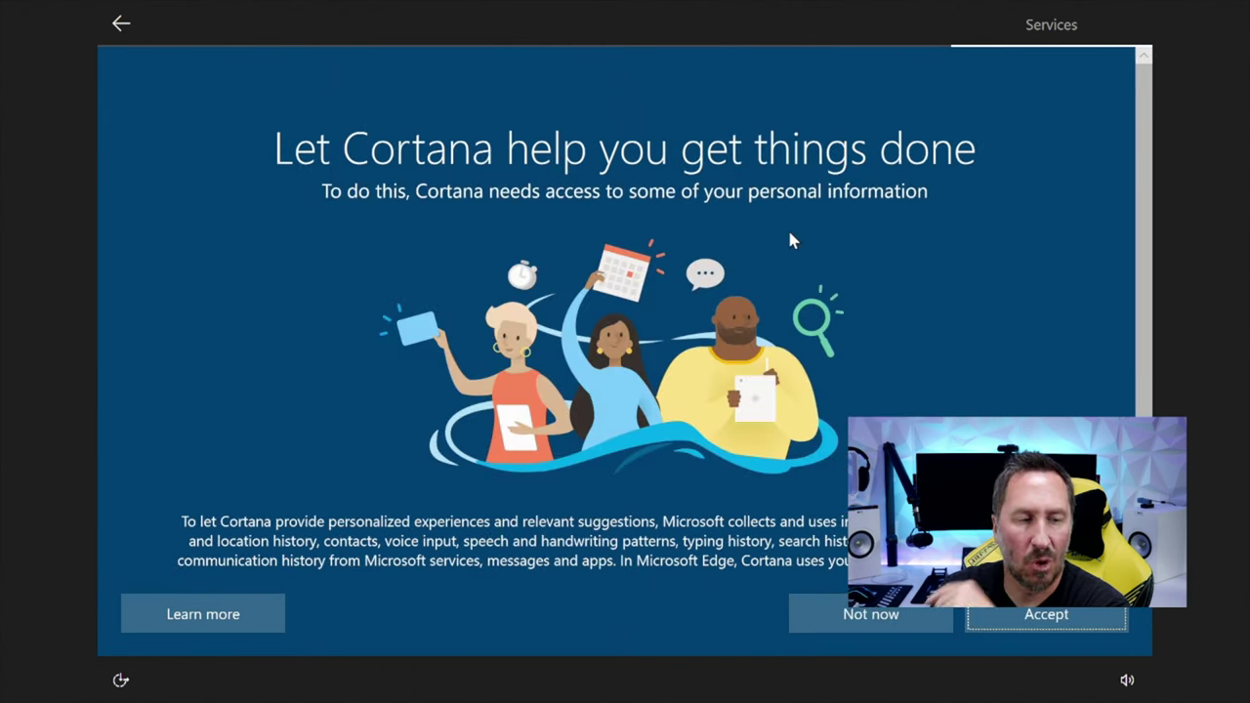
Decline Cortana and agree to download and install Armoury Crate on the new desktop
{"action": "left_click", "coordinate": [861, 622]}
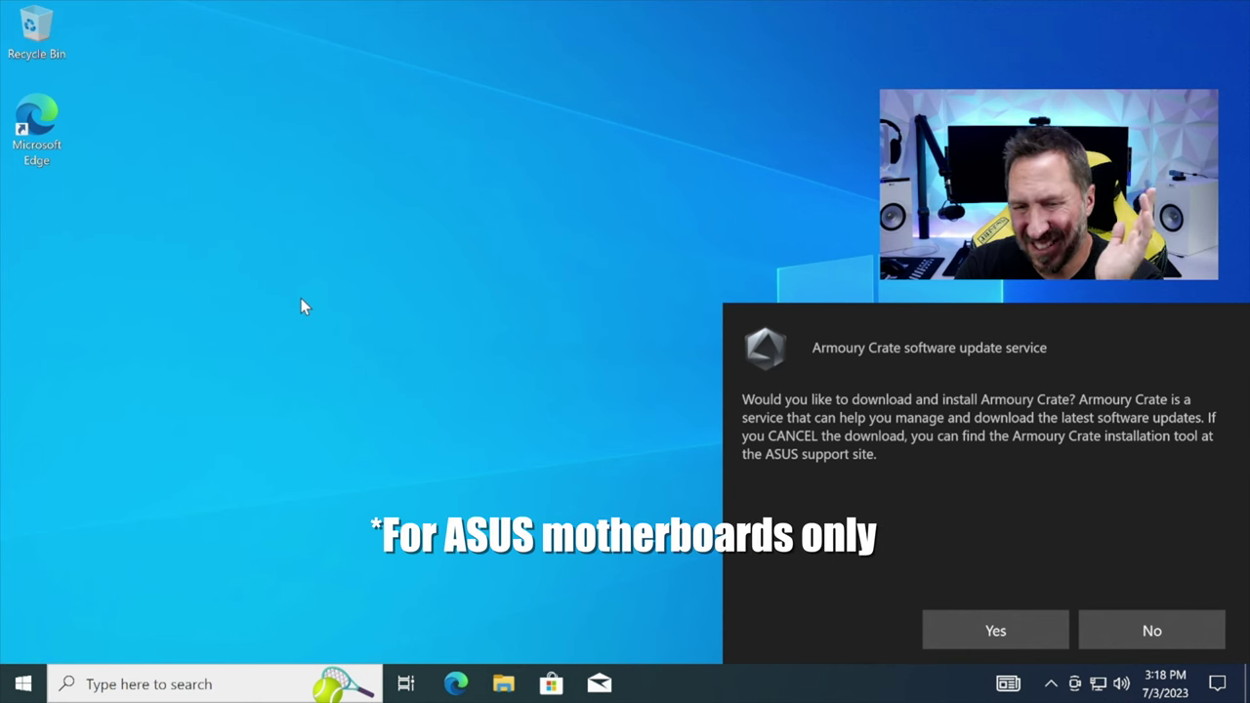
{"action": "left_click", "coordinate": [988, 631]}
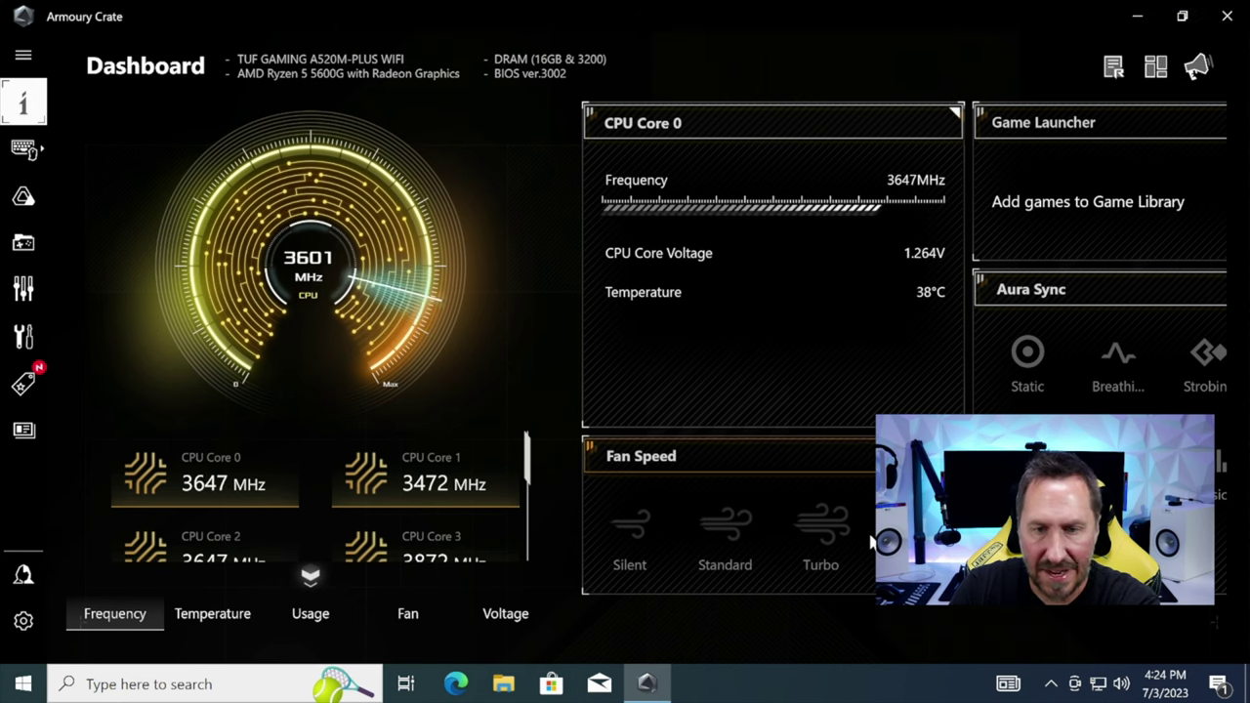
Review the Aura Sync devices and lighting effects in Armoury Crate, then minimize it
{"action": "left_click", "coordinate": [33, 157]}
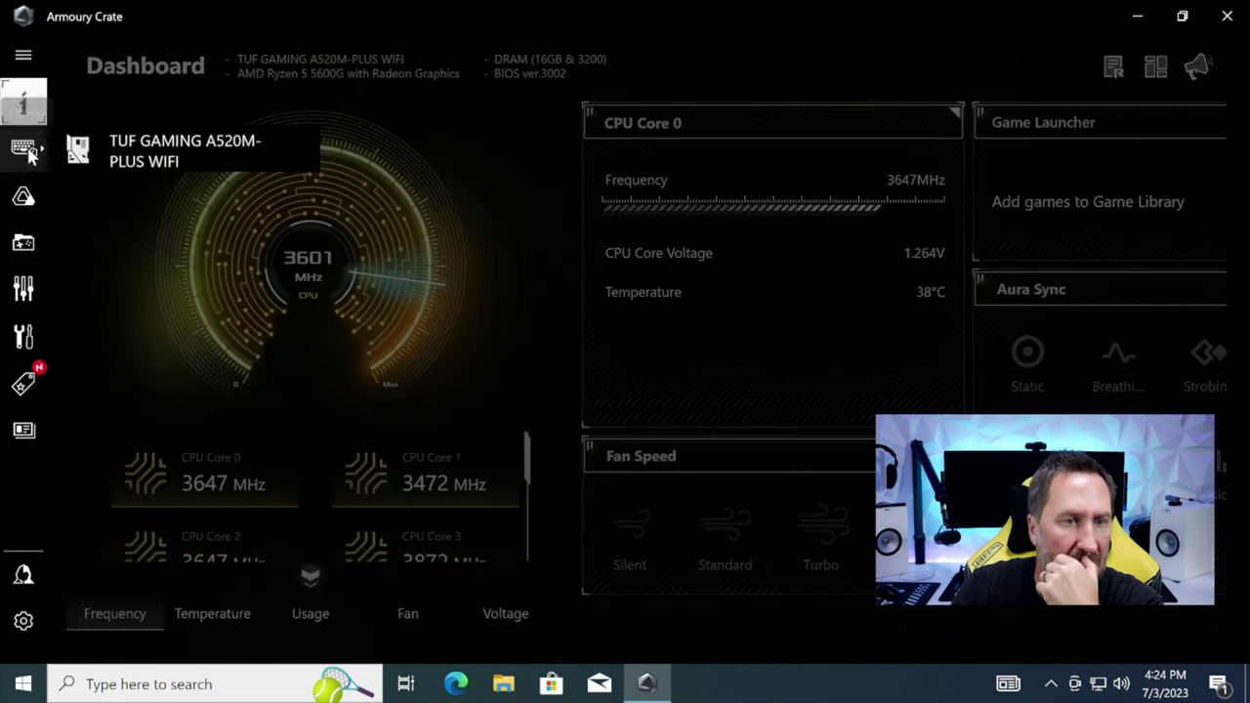
{"action": "left_click", "coordinate": [31, 200]}
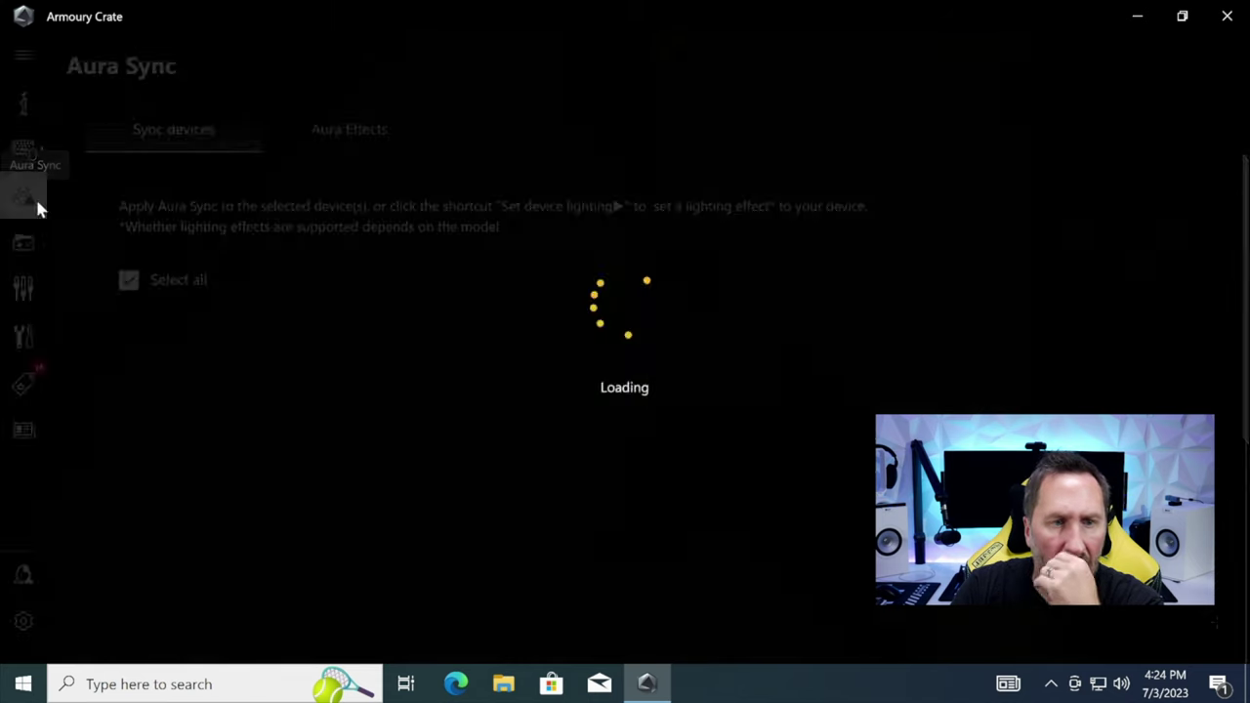
{"action": "left_click", "coordinate": [350, 130]}
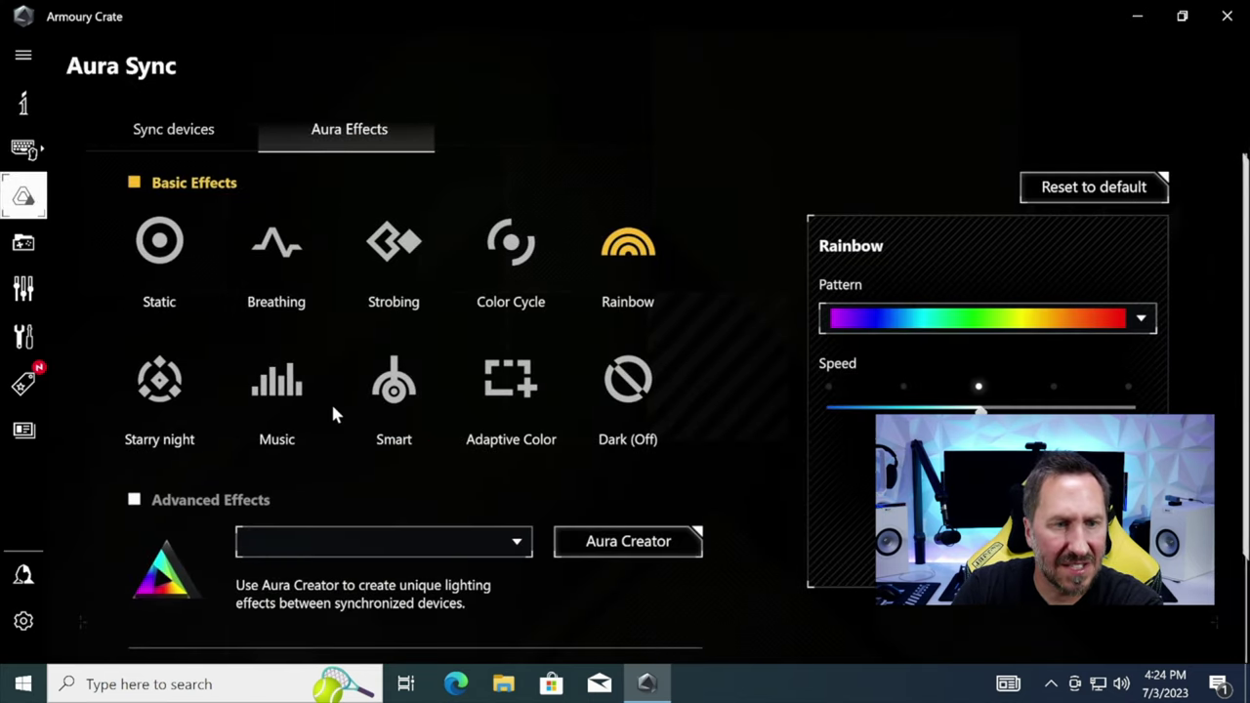
{"action": "scroll", "coordinate": [544, 404], "scroll_direction": "down", "scroll_amount": 1}
{"action": "scroll", "coordinate": [544, 403], "scroll_direction": "up", "scroll_amount": 1}
{"action": "left_click", "coordinate": [159, 131]}
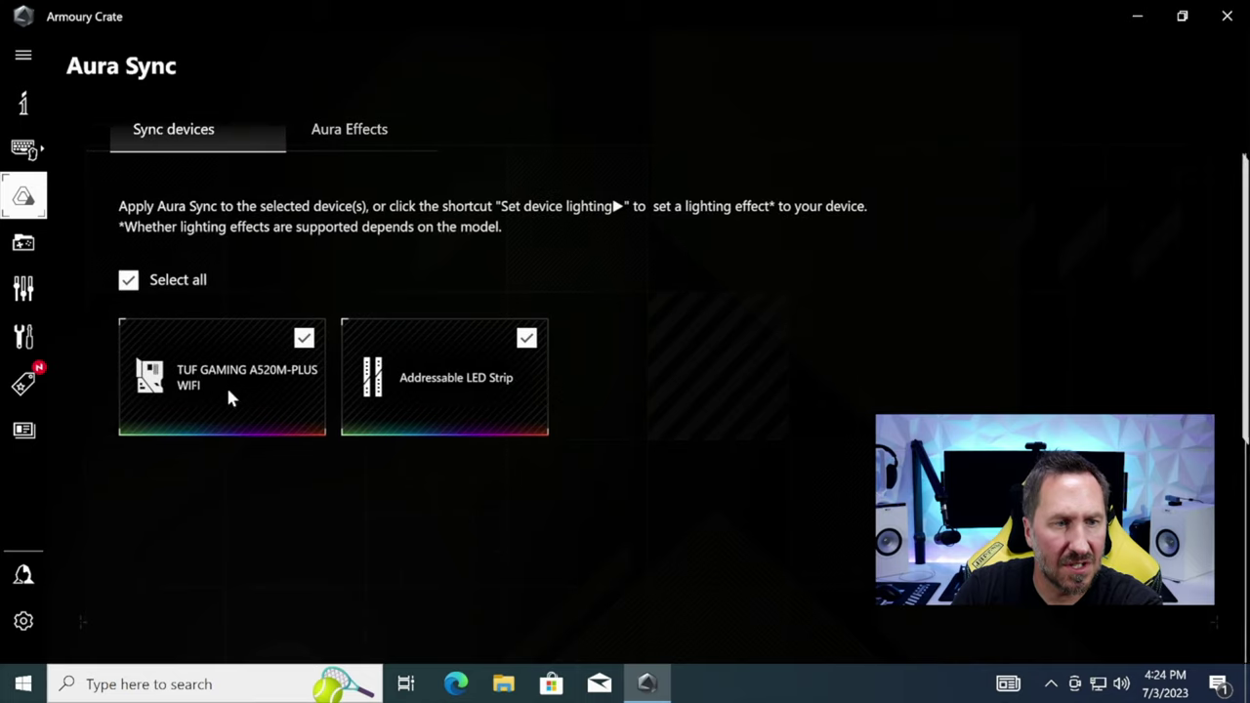
{"action": "left_click", "coordinate": [354, 133]}
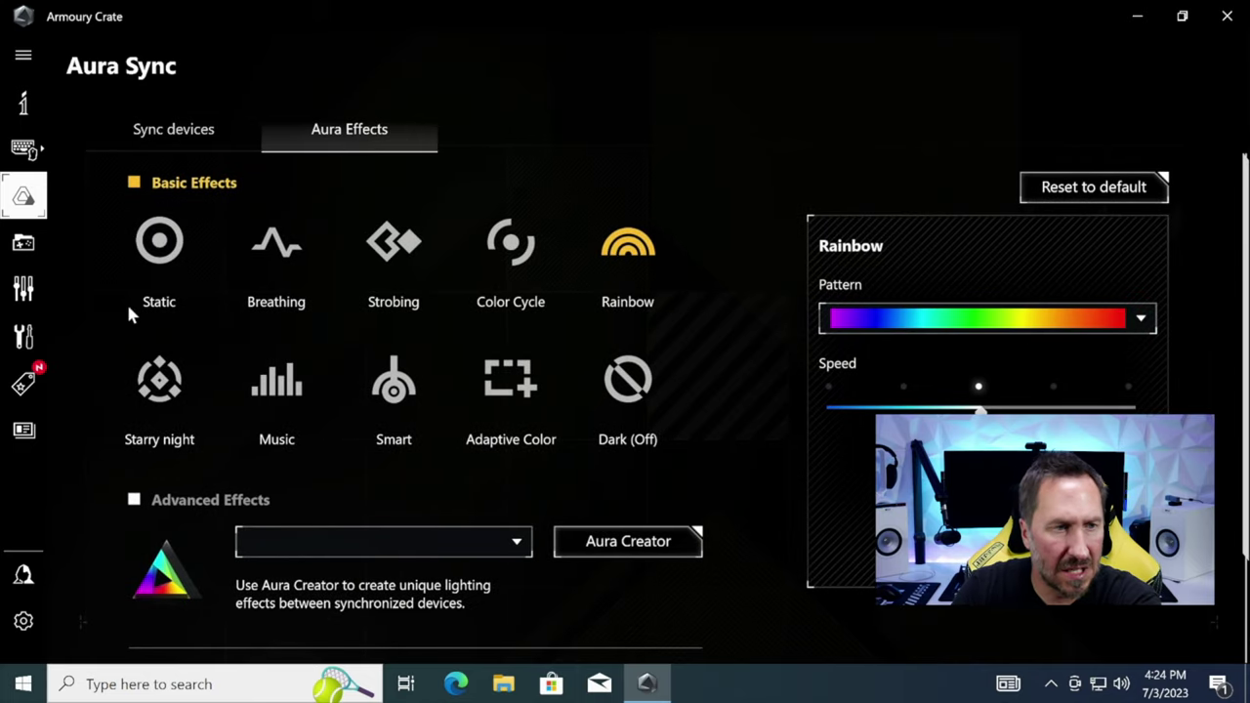
{"action": "left_click", "coordinate": [1139, 18]}
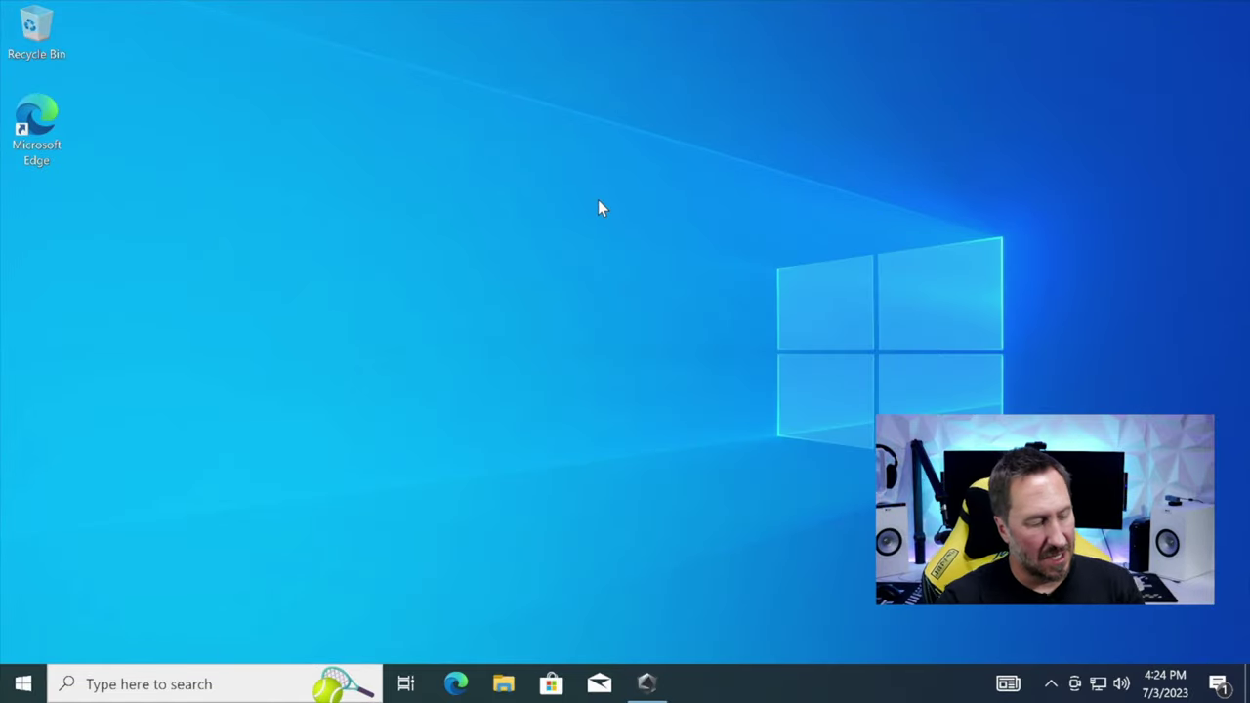
Find the Windows Update settings, check for and install the available updates, and restart the PC
{"action": "key", "text": "super"}
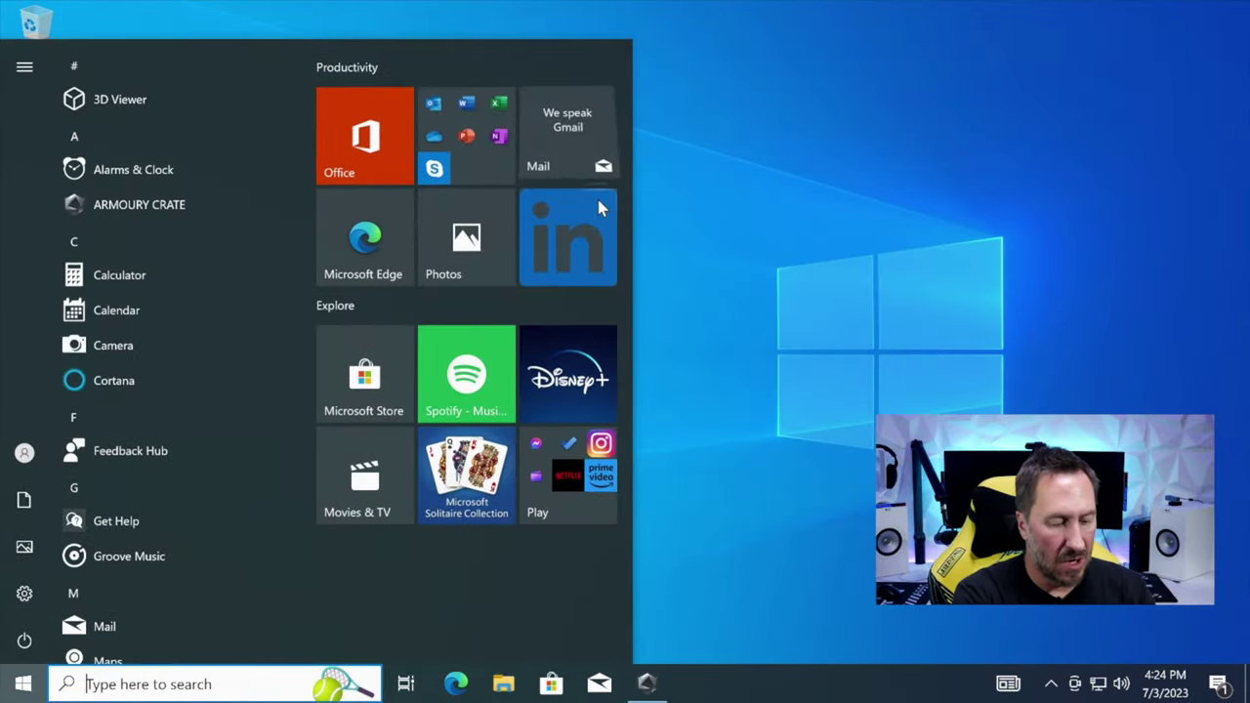
{"action": "type", "text": "check fo"}
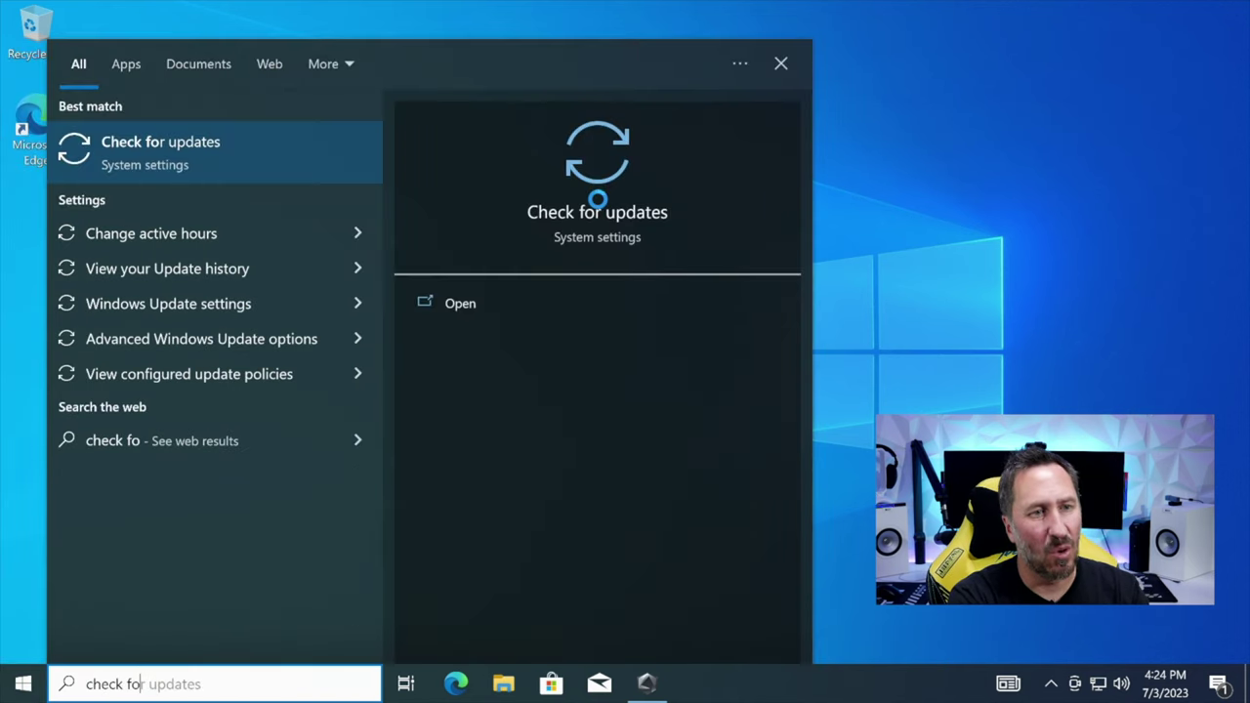
{"action": "key", "text": "Escape"}
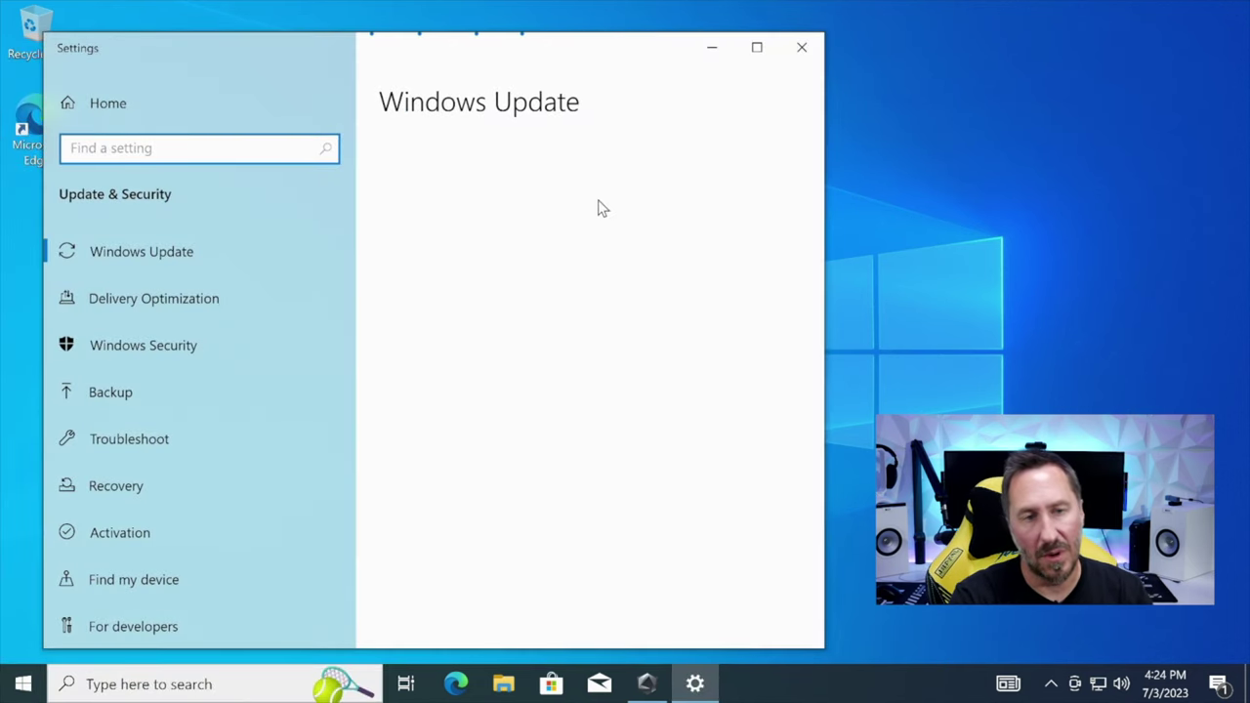
{"action": "left_click", "coordinate": [508, 233]}
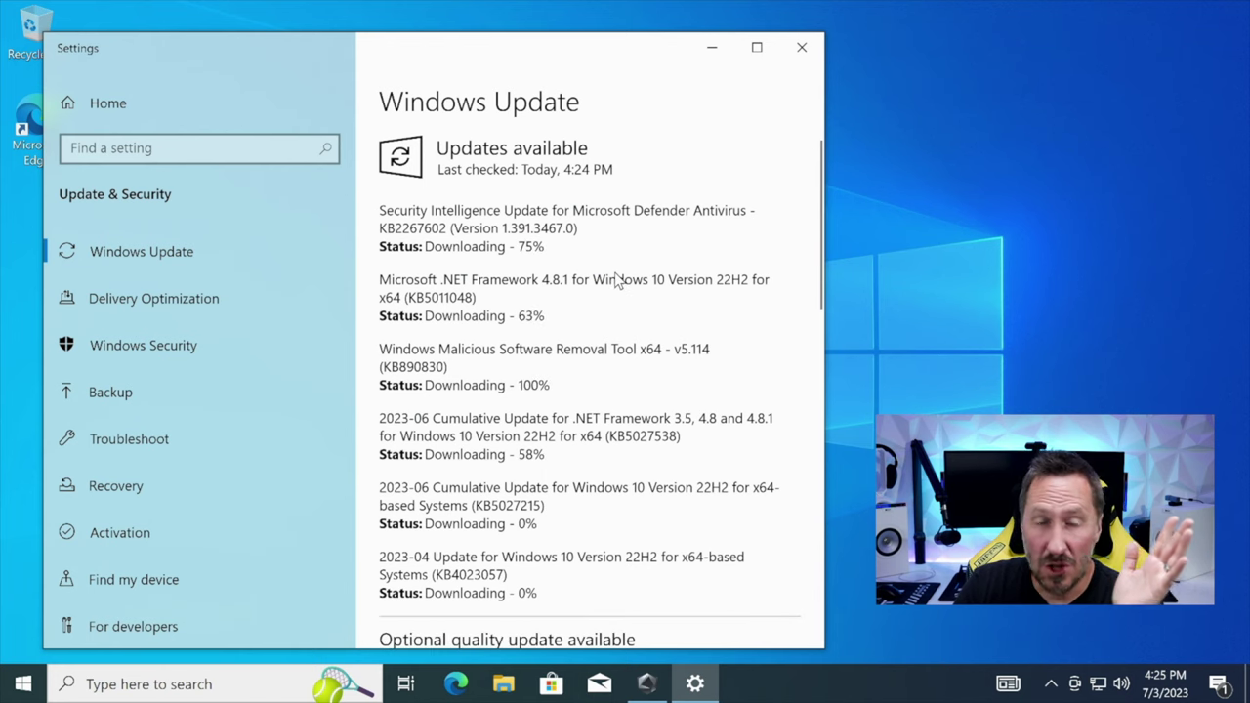
{"action": "scroll", "coordinate": [615, 273], "scroll_direction": "down", "scroll_amount": 2}
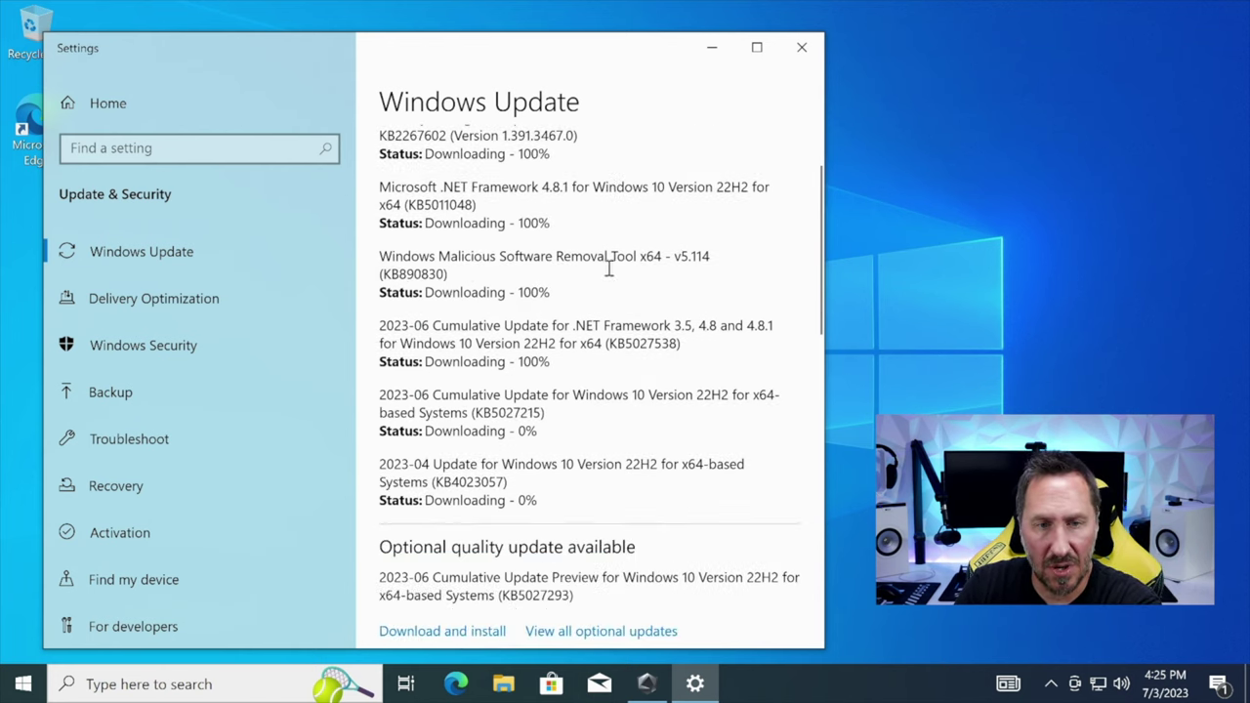
{"action": "scroll", "coordinate": [611, 277], "scroll_direction": "up", "scroll_amount": 2}
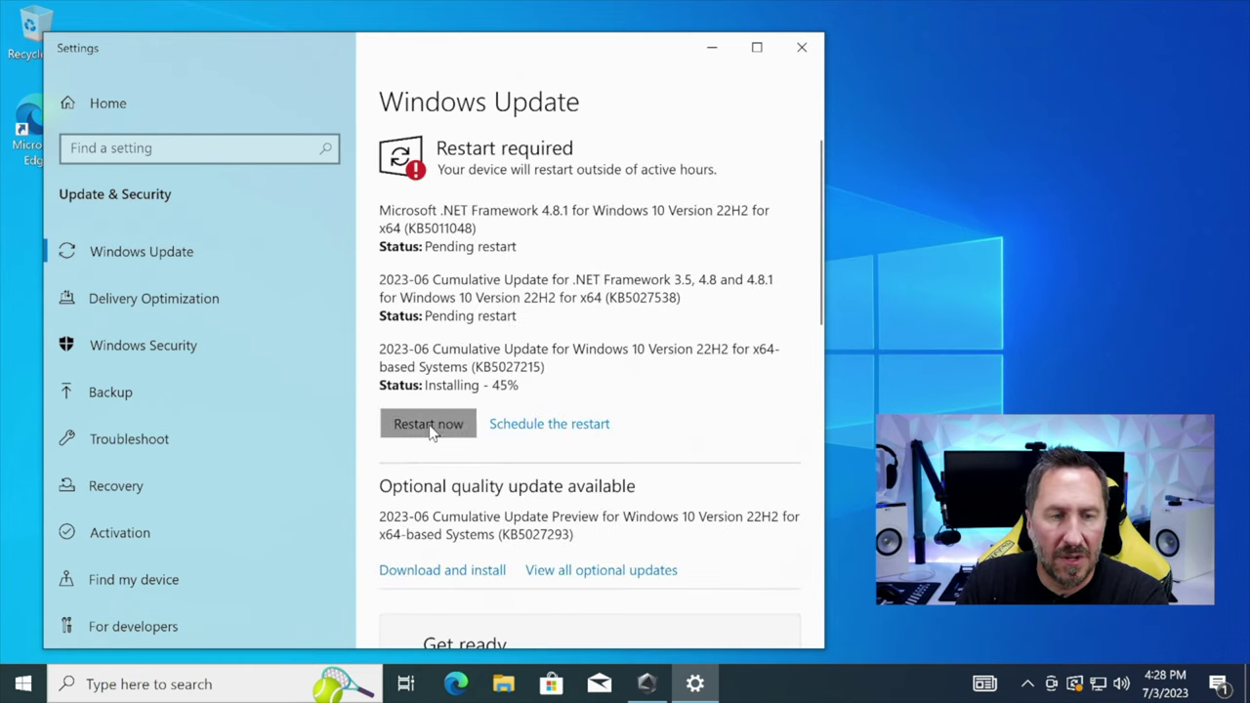
{"action": "left_click", "coordinate": [432, 427]}
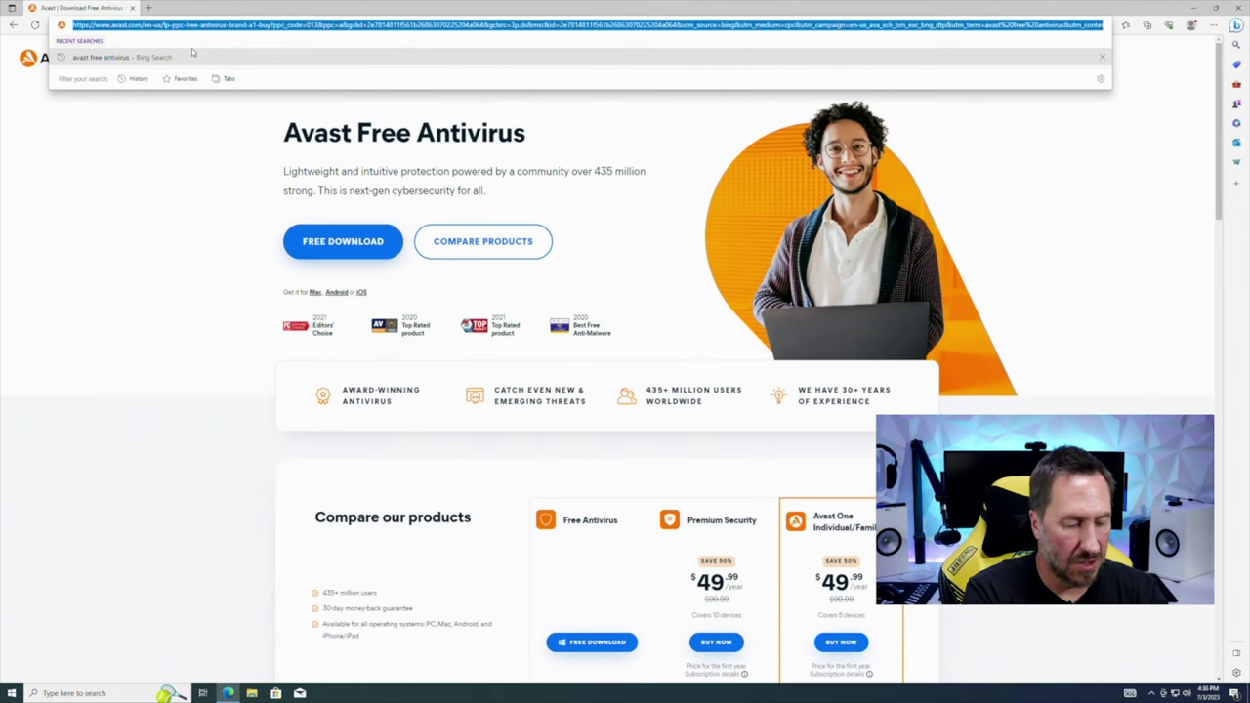
Search the web for "chrome download", download the Google Chrome installer, run it and allow it to make changes
{"action": "type", "text": "chrome download"}
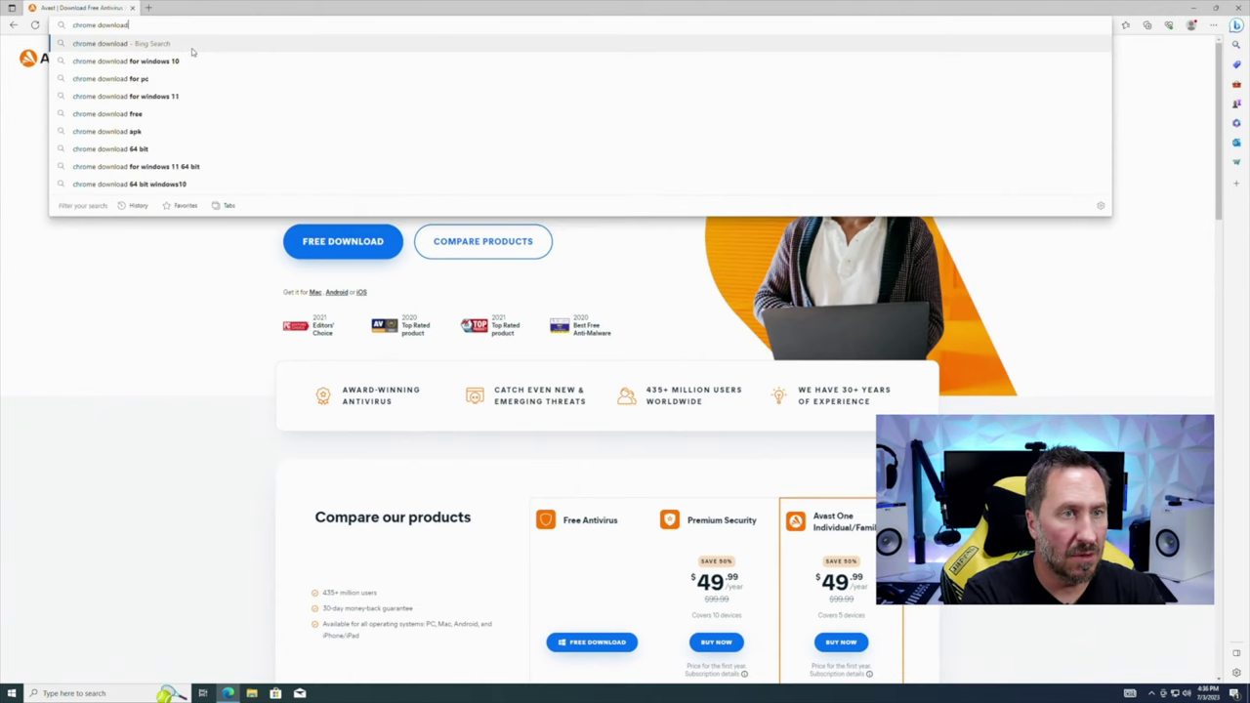
{"action": "key", "text": "Return"}
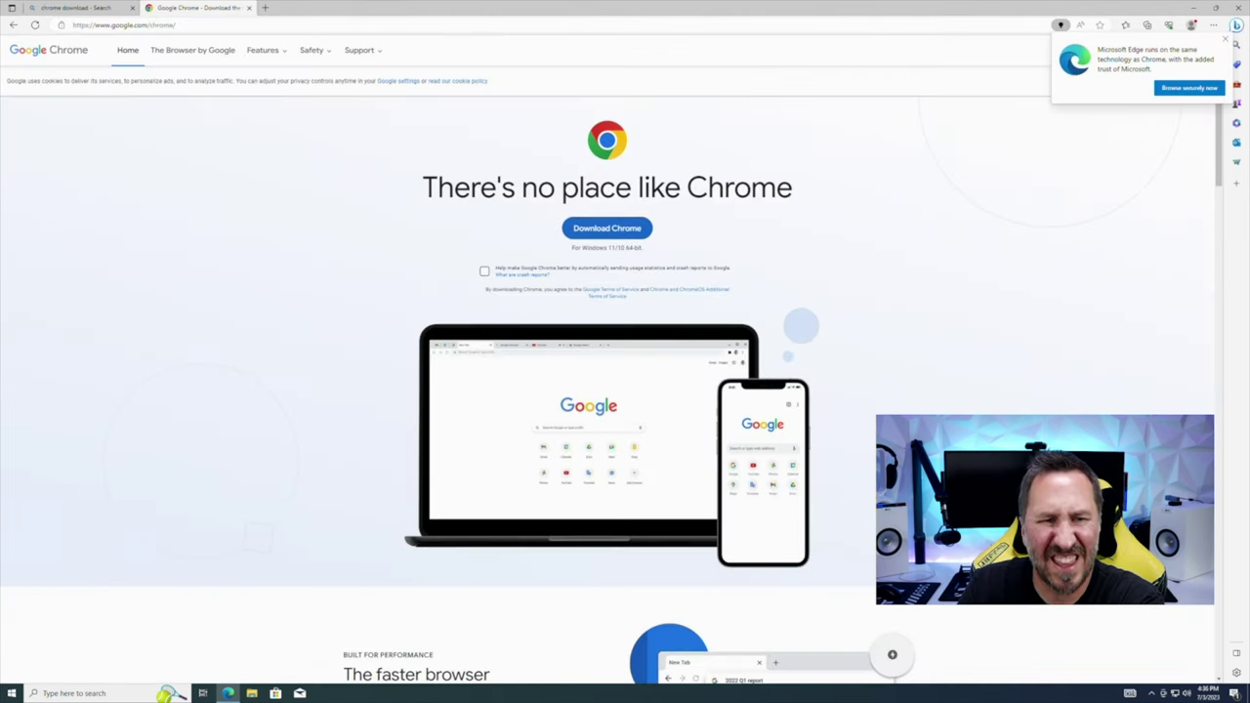
{"action": "left_click", "coordinate": [607, 229]}
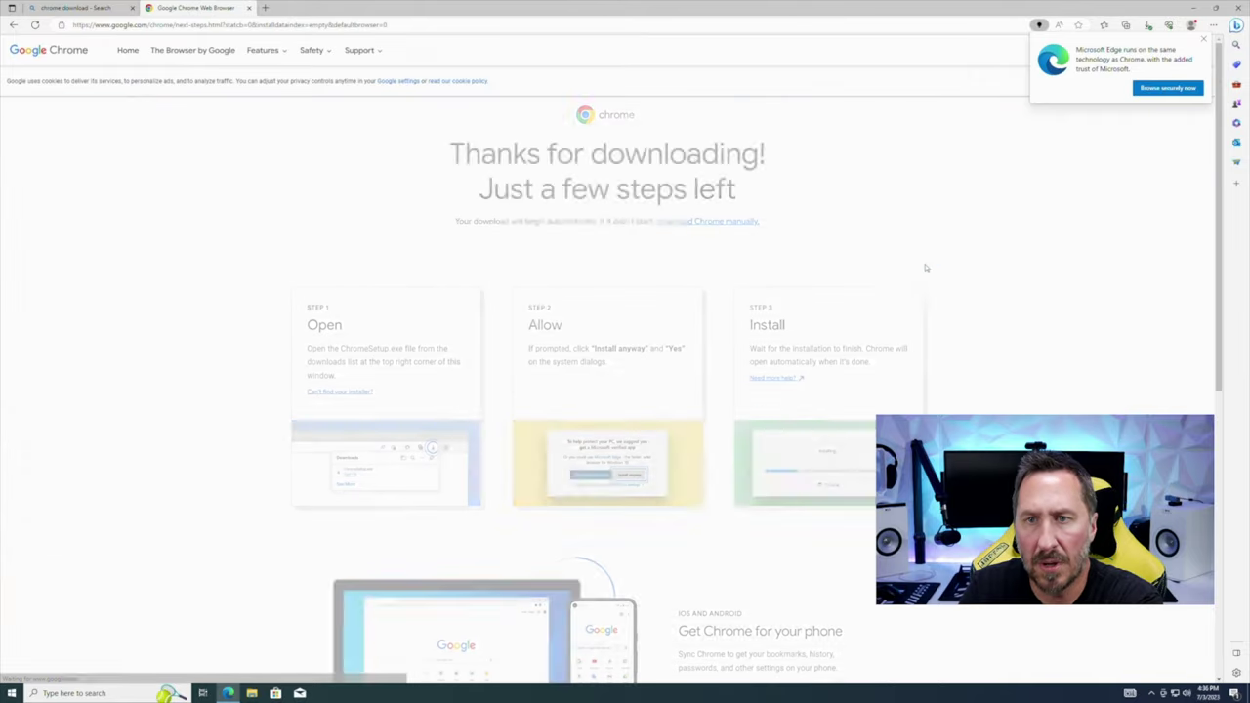
{"action": "left_click", "coordinate": [1052, 68]}
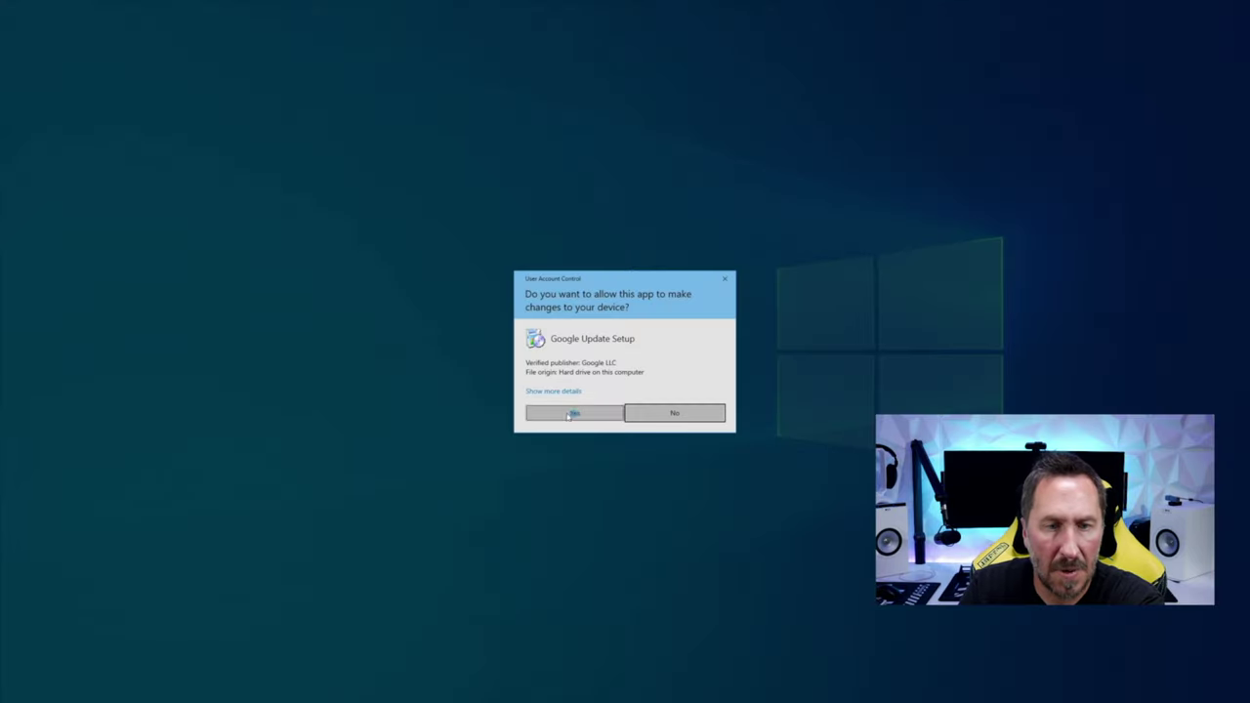
{"action": "left_click", "coordinate": [571, 414]}
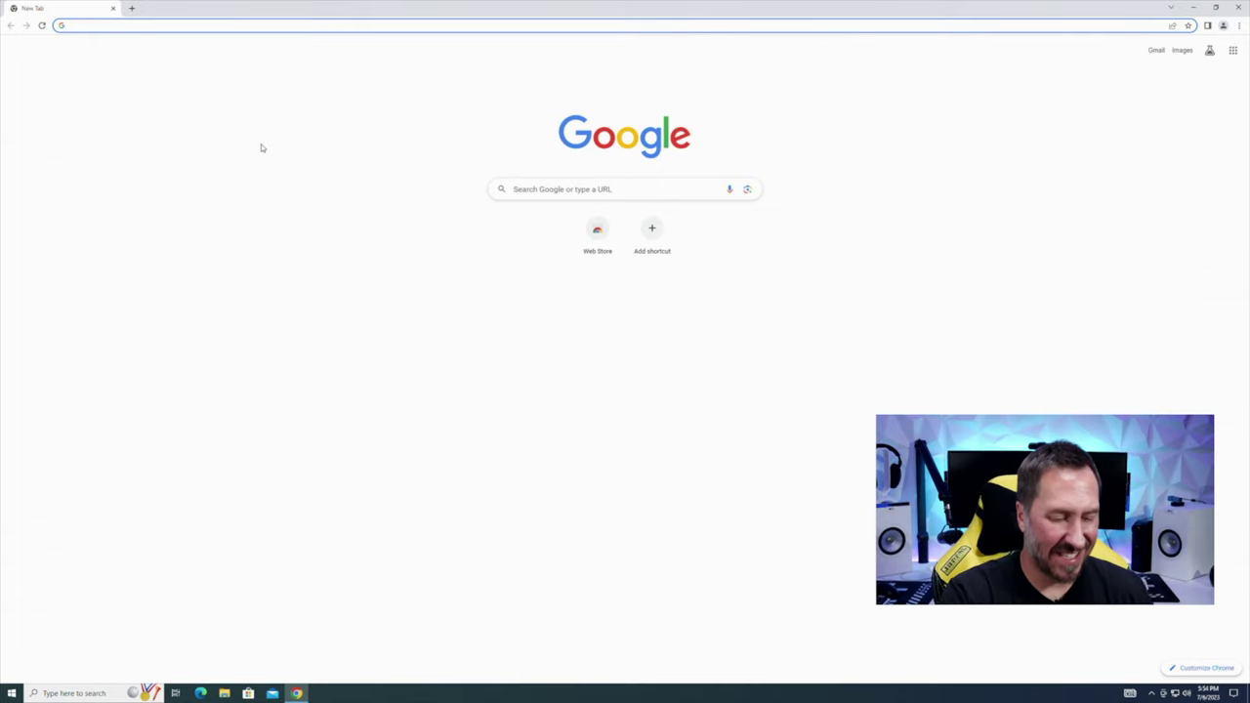
Search for "asus tuf gaming a520 plus wifi" and open the Driver & Tools support page on the ASUS site
{"action": "type", "text": "asus"}
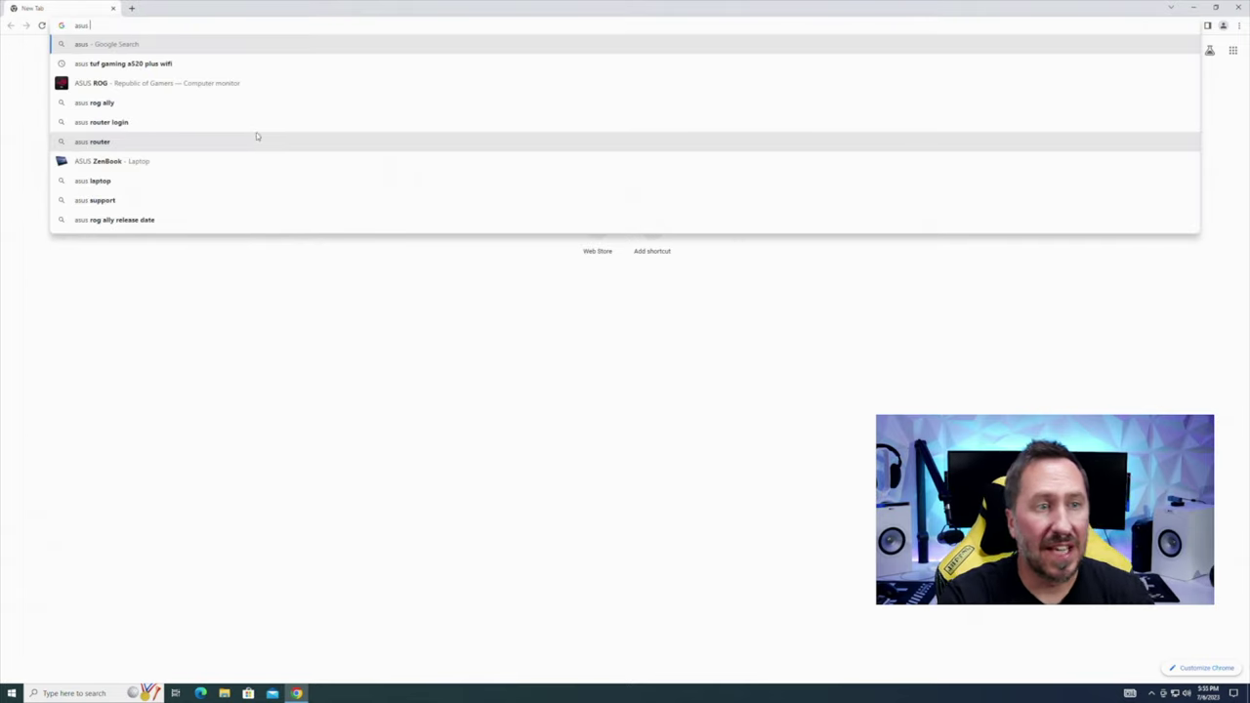
{"action": "left_click", "coordinate": [178, 65]}
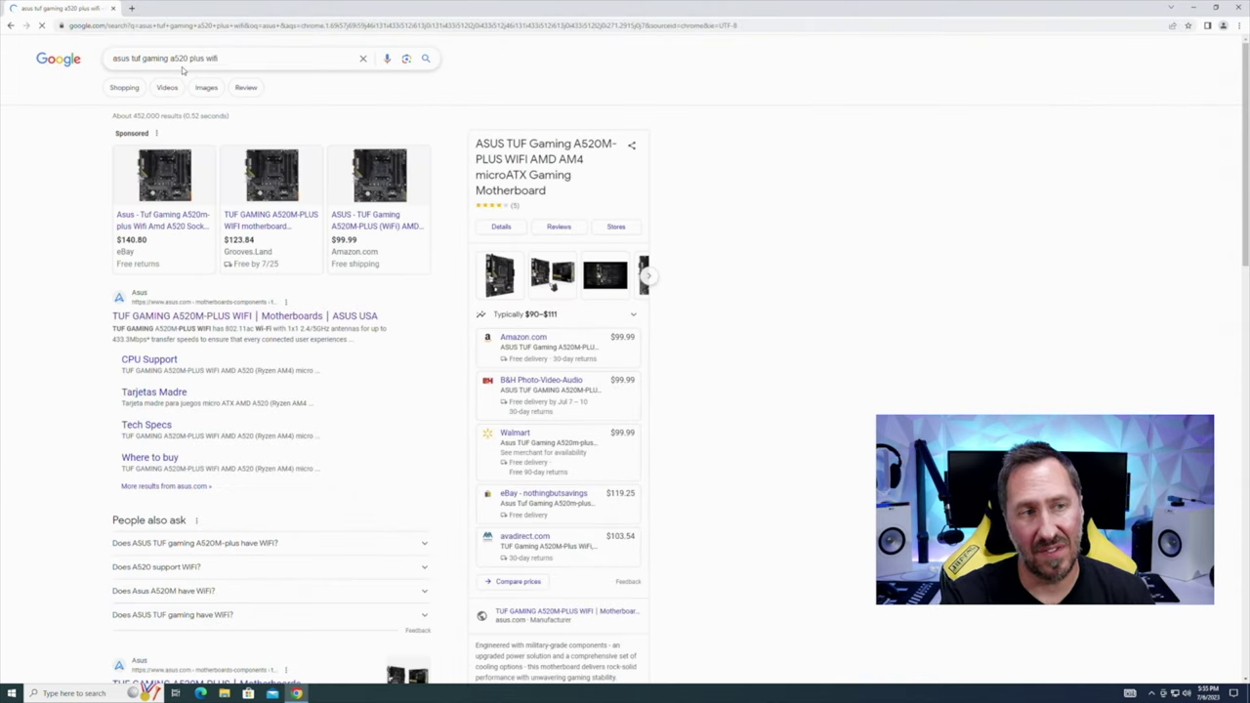
{"action": "left_click", "coordinate": [208, 317]}
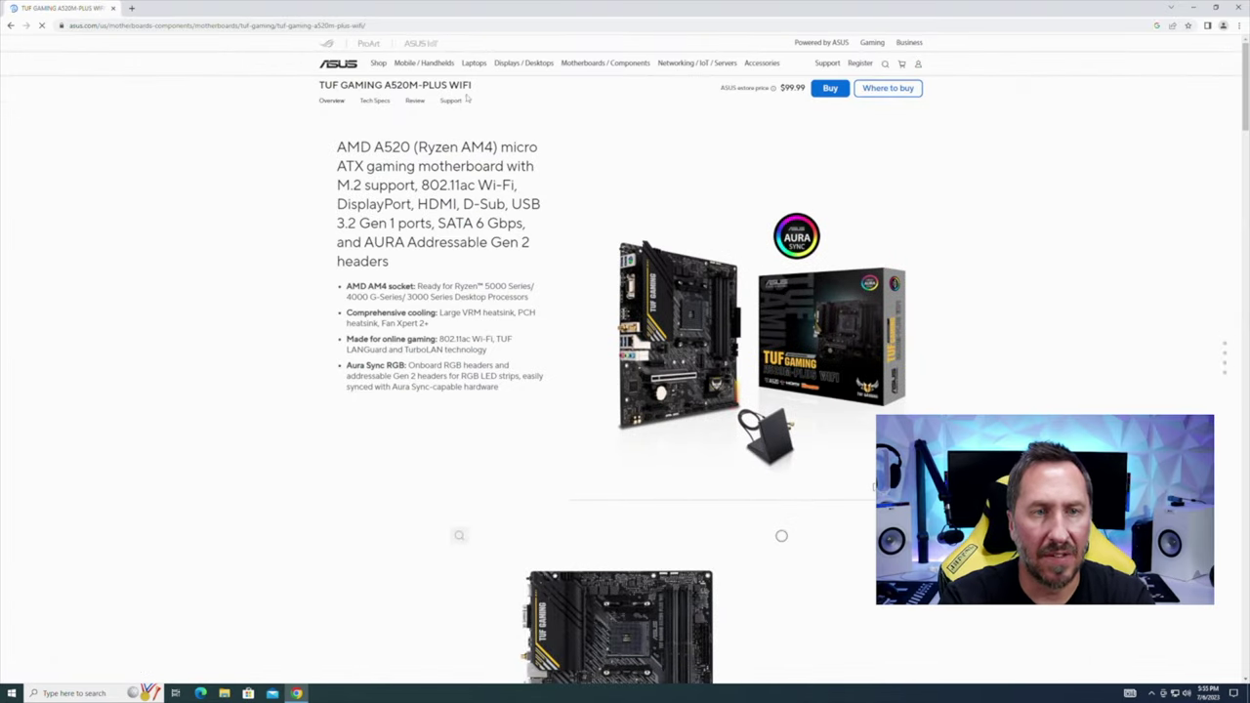
{"action": "left_click", "coordinate": [450, 102]}
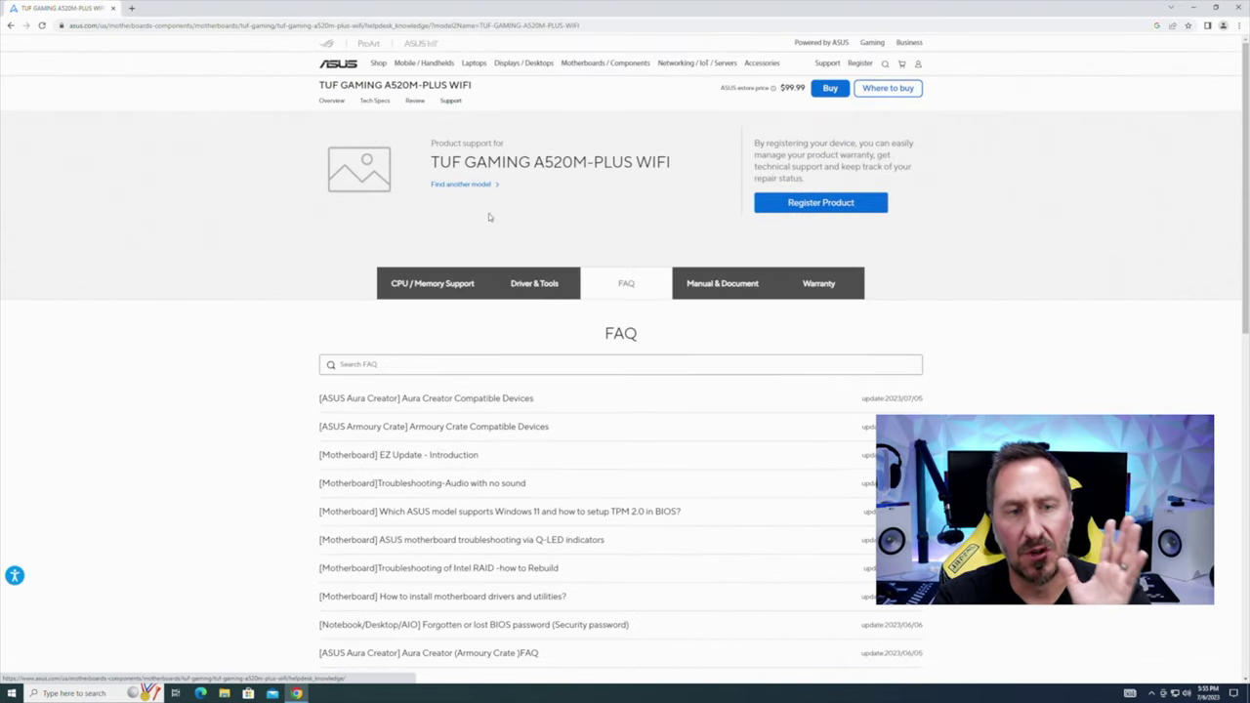
{"action": "left_click", "coordinate": [519, 285]}
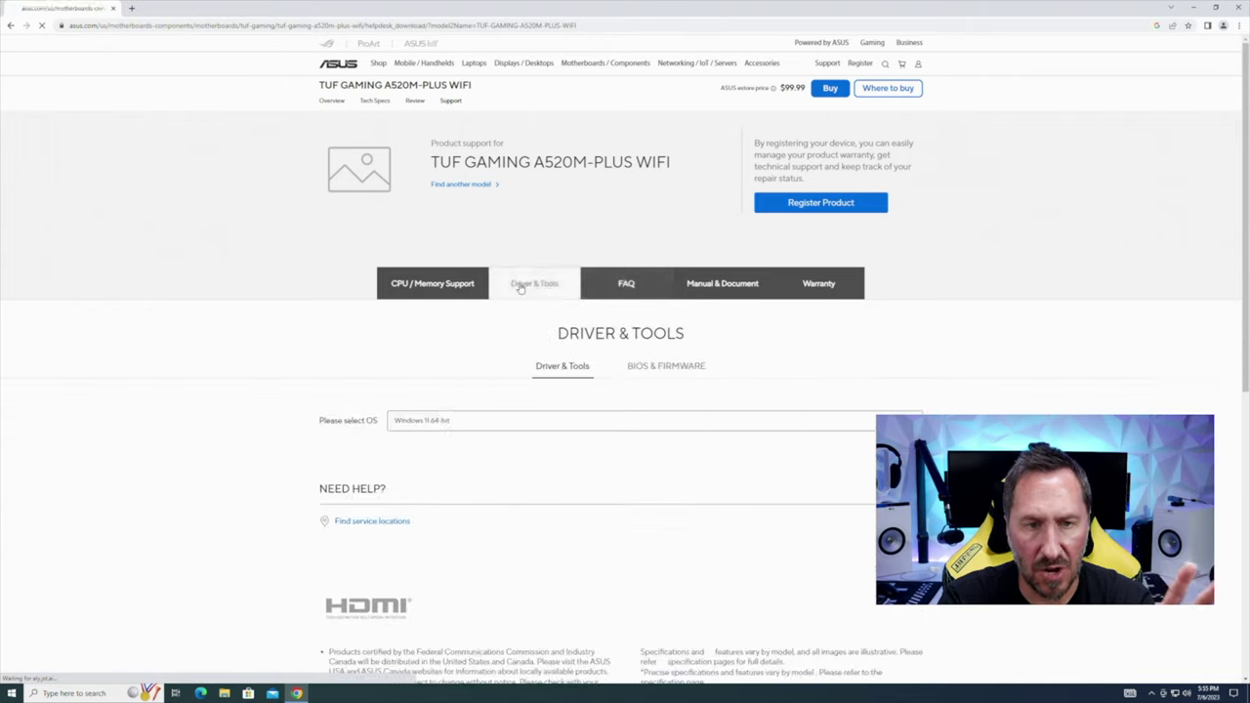
Set the driver page's operating system to Windows 10 64-bit and review the LAN, wireless, chipset and audio drivers
{"action": "left_click", "coordinate": [435, 428]}
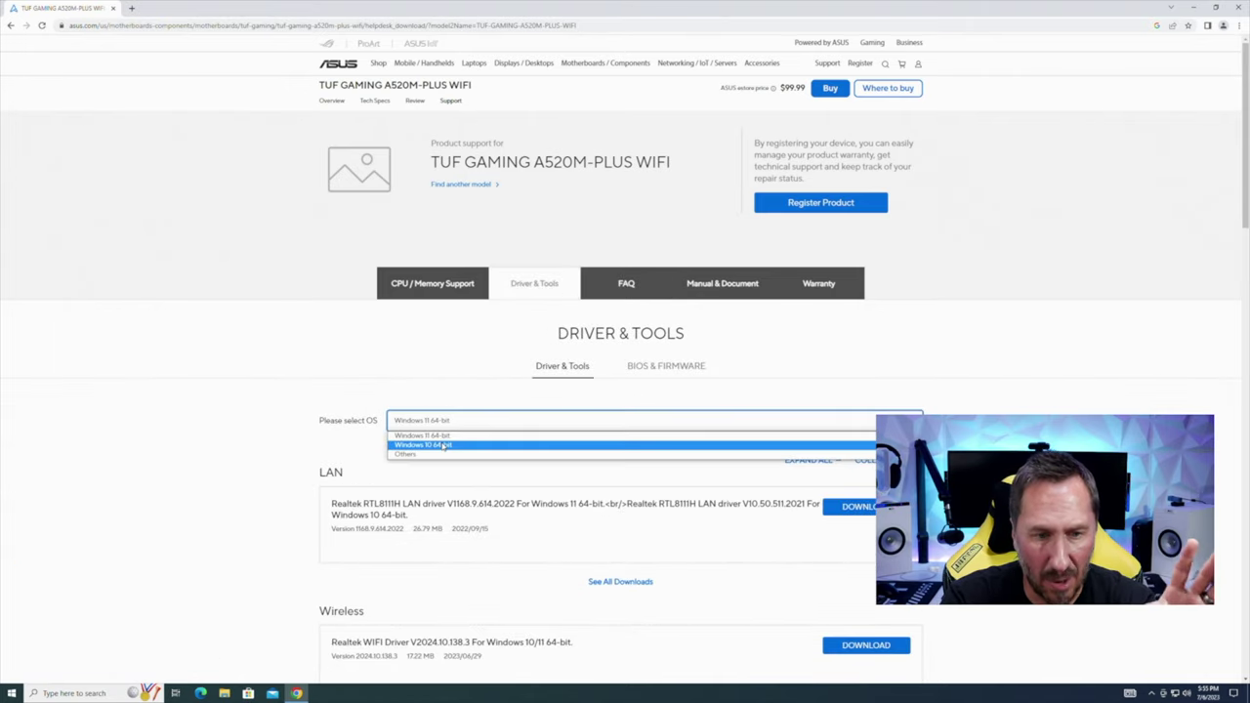
{"action": "left_click", "coordinate": [444, 445]}
{"action": "left_click", "coordinate": [204, 405]}
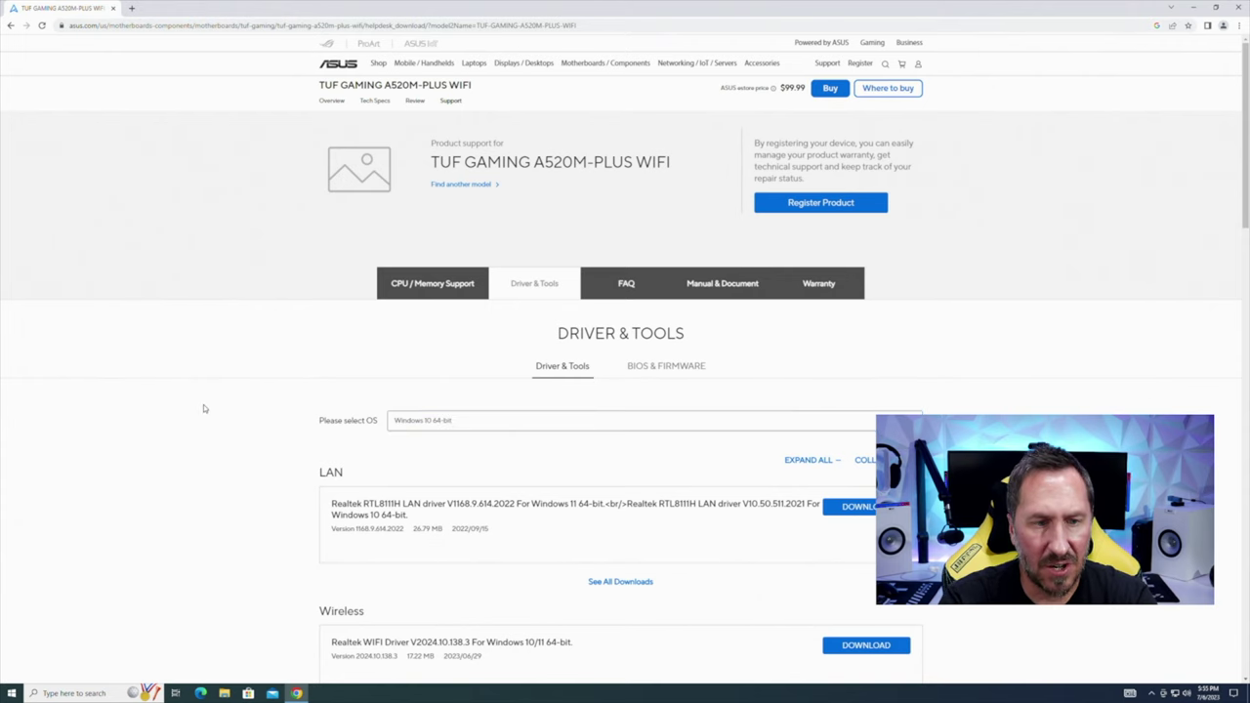
{"action": "scroll", "coordinate": [204, 404], "scroll_direction": "down", "scroll_amount": 3}
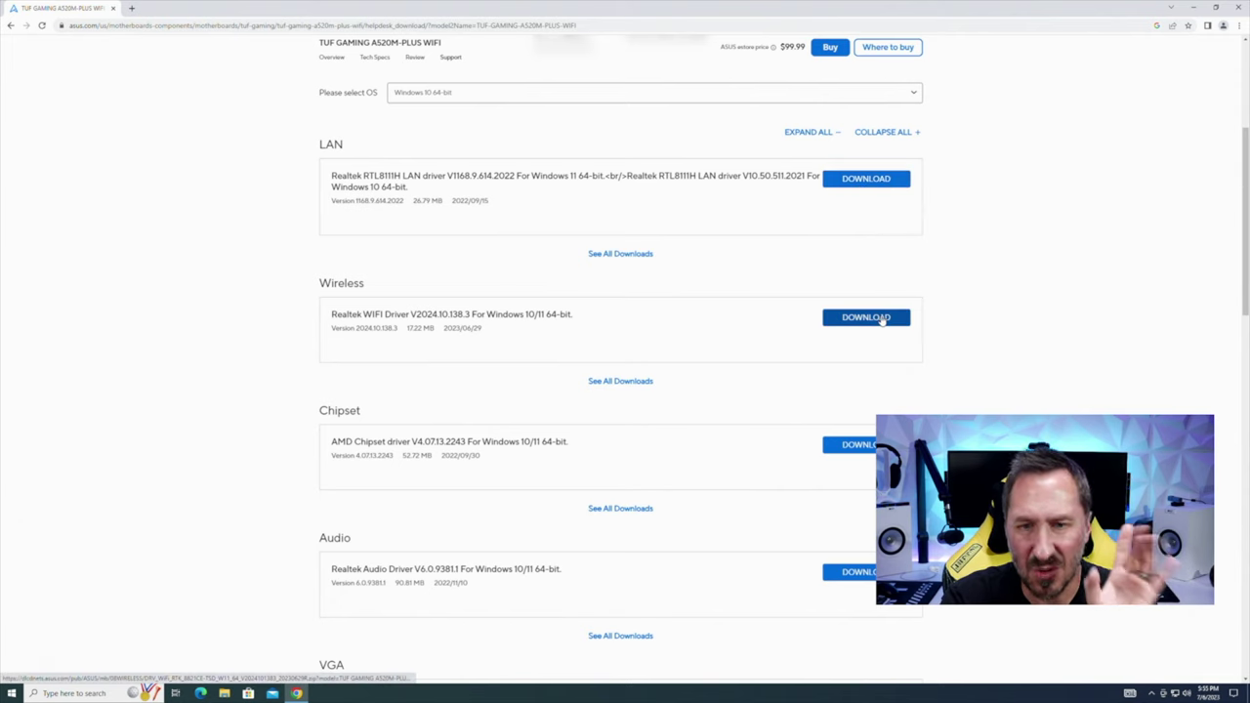
{"action": "scroll", "coordinate": [928, 371], "scroll_direction": "down", "scroll_amount": 2}
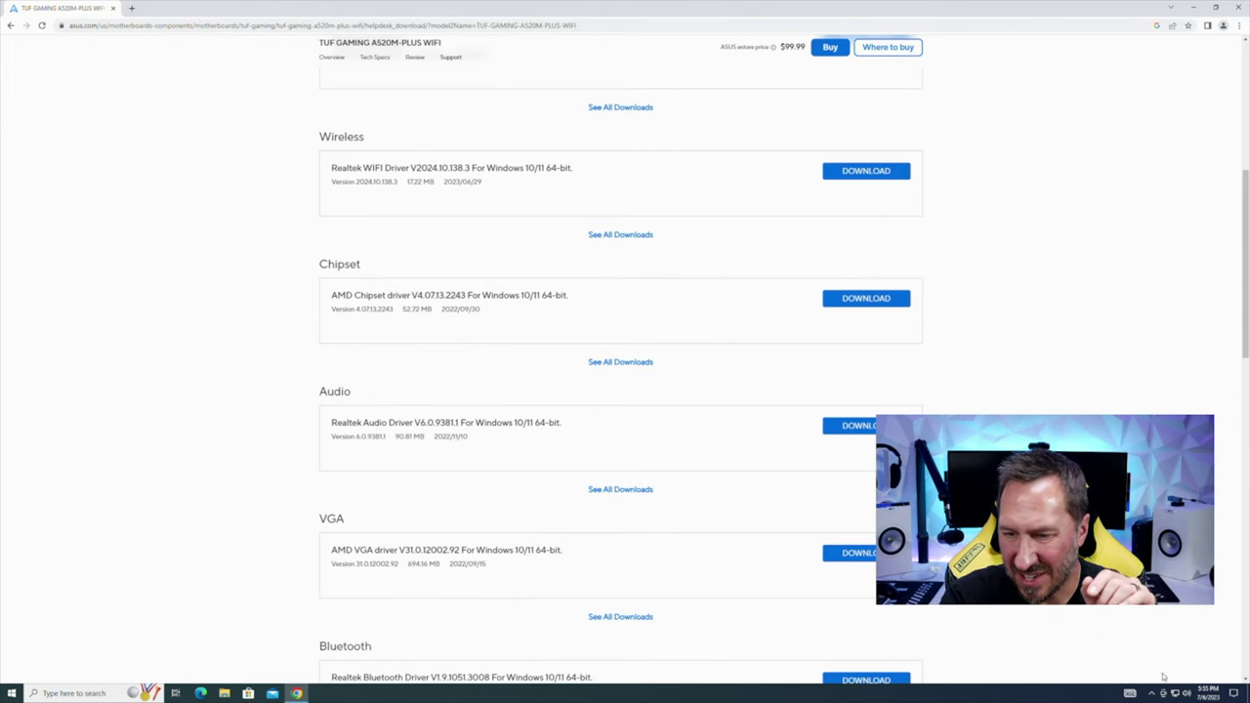
Check the output and input devices in the Windows Sound settings and close the window
{"action": "right_click", "coordinate": [1187, 694]}
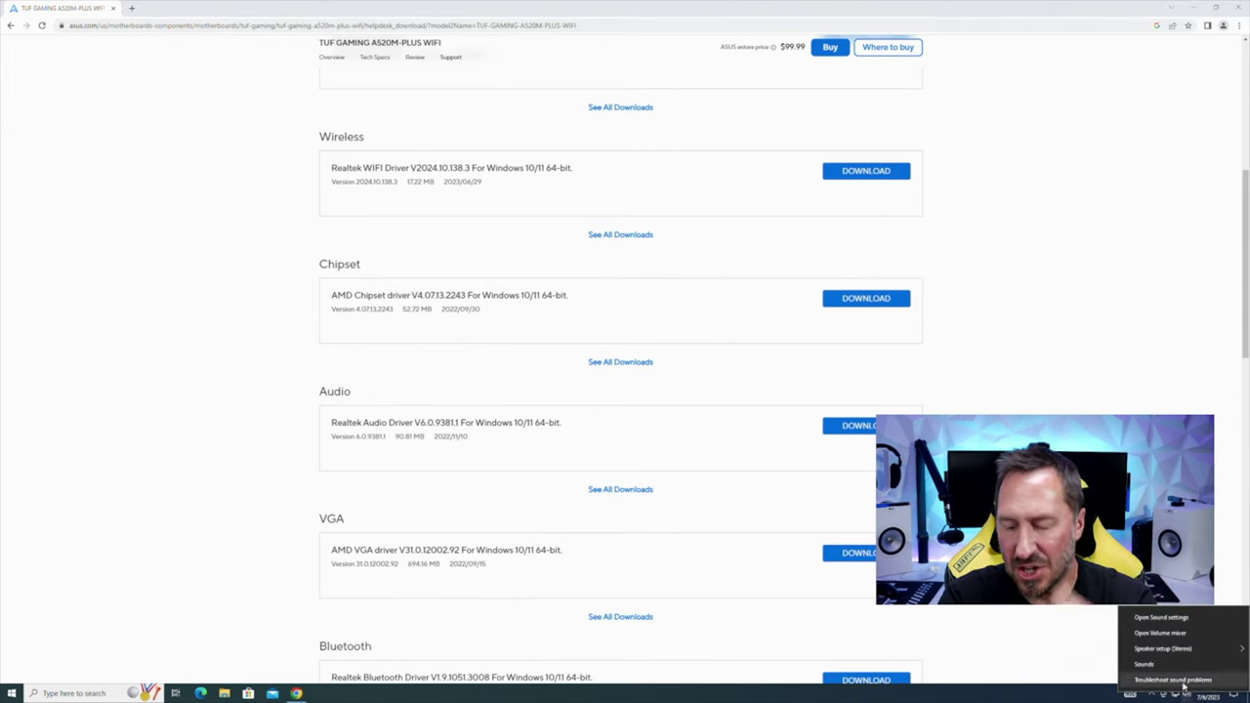
{"action": "left_click", "coordinate": [1177, 619]}
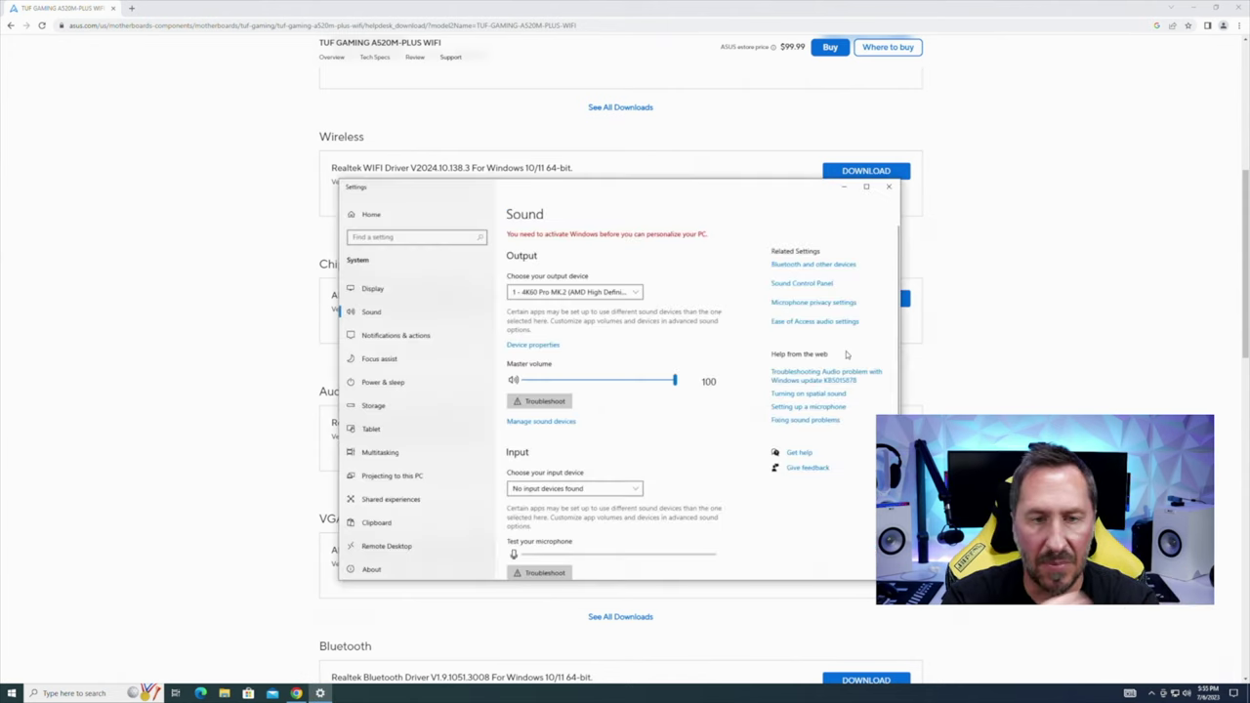
{"action": "left_click", "coordinate": [888, 187]}
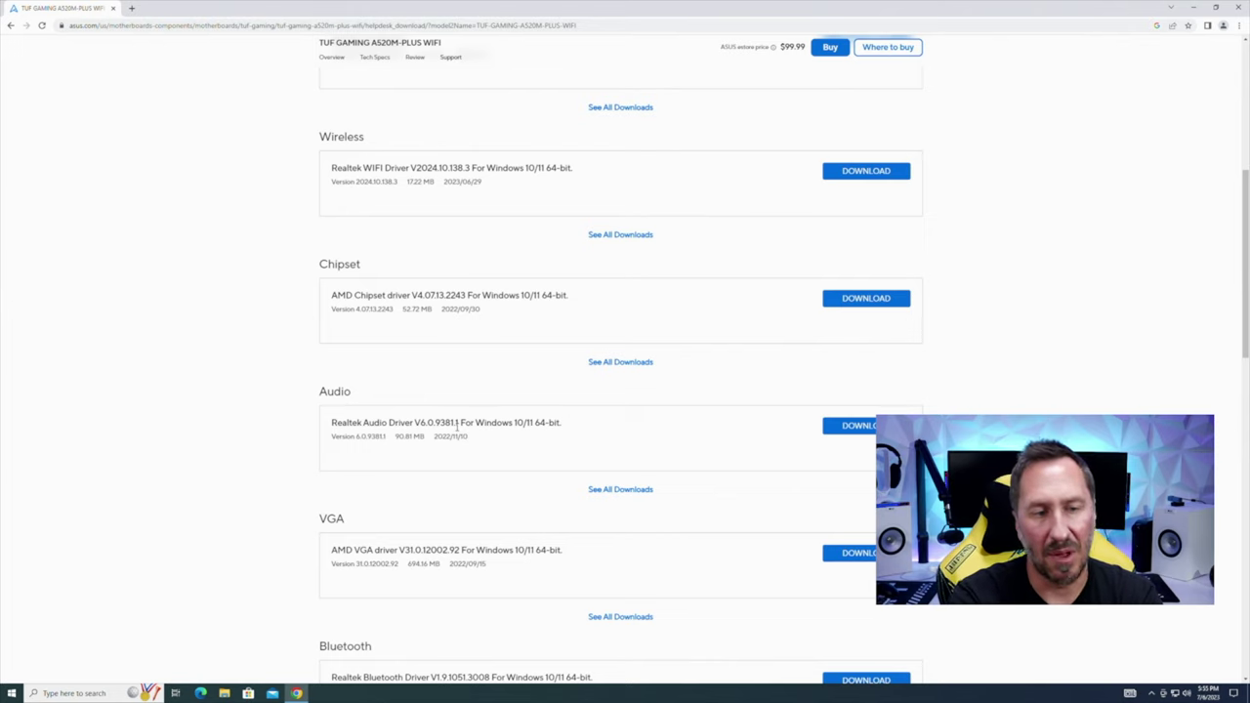
Review the VGA, Bluetooth, Utilities and SATA driver downloads for the motherboard
{"action": "scroll", "coordinate": [448, 422], "scroll_direction": "down", "scroll_amount": 2}
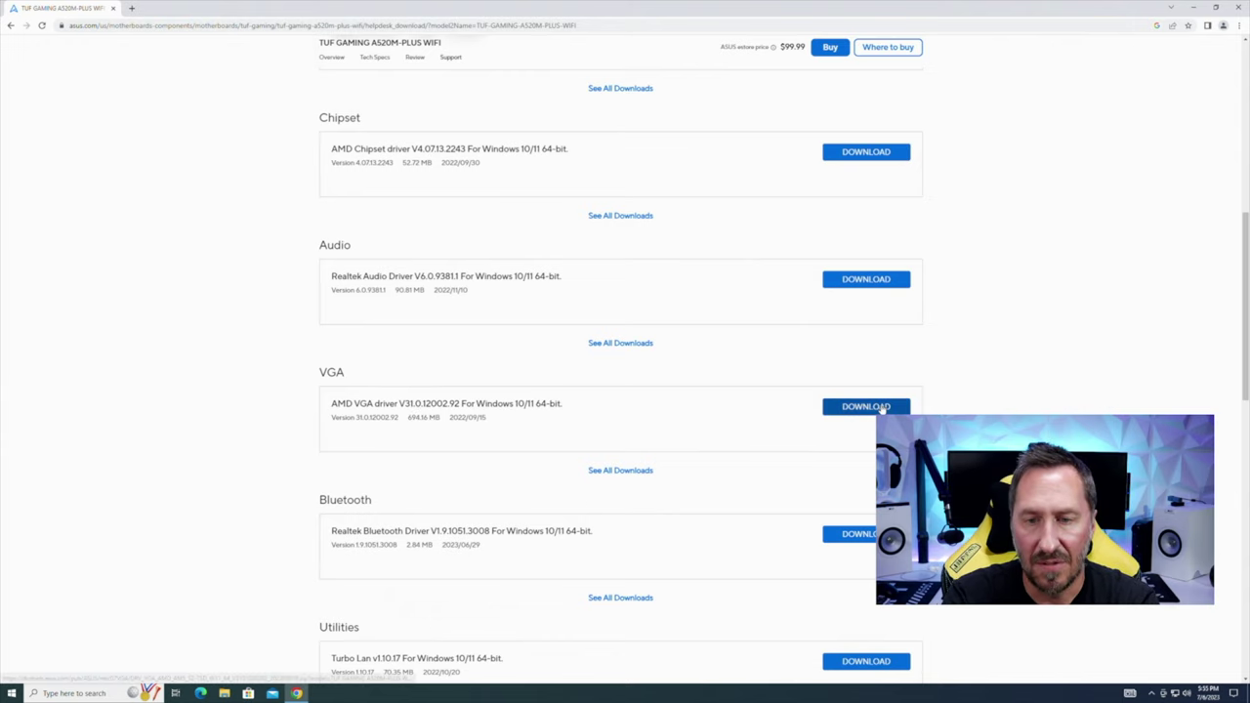
{"action": "scroll", "coordinate": [883, 407], "scroll_direction": "down", "scroll_amount": 2}
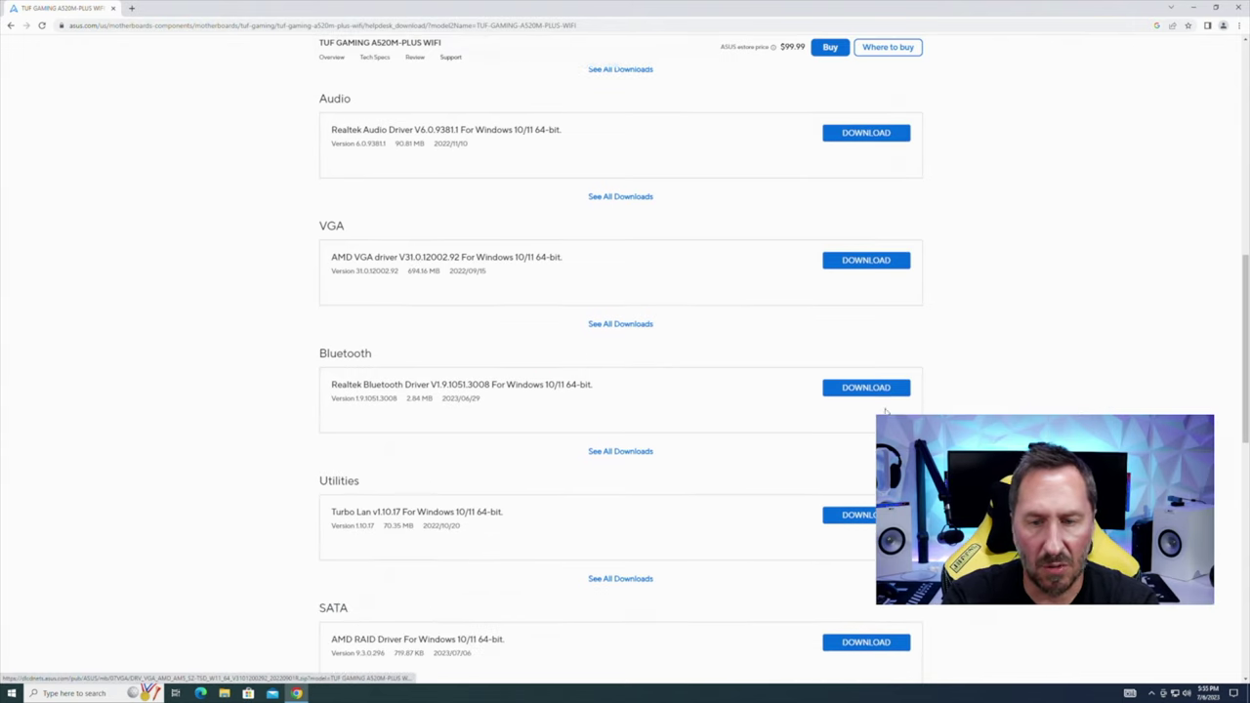
{"action": "scroll", "coordinate": [977, 399], "scroll_direction": "down", "scroll_amount": 2}
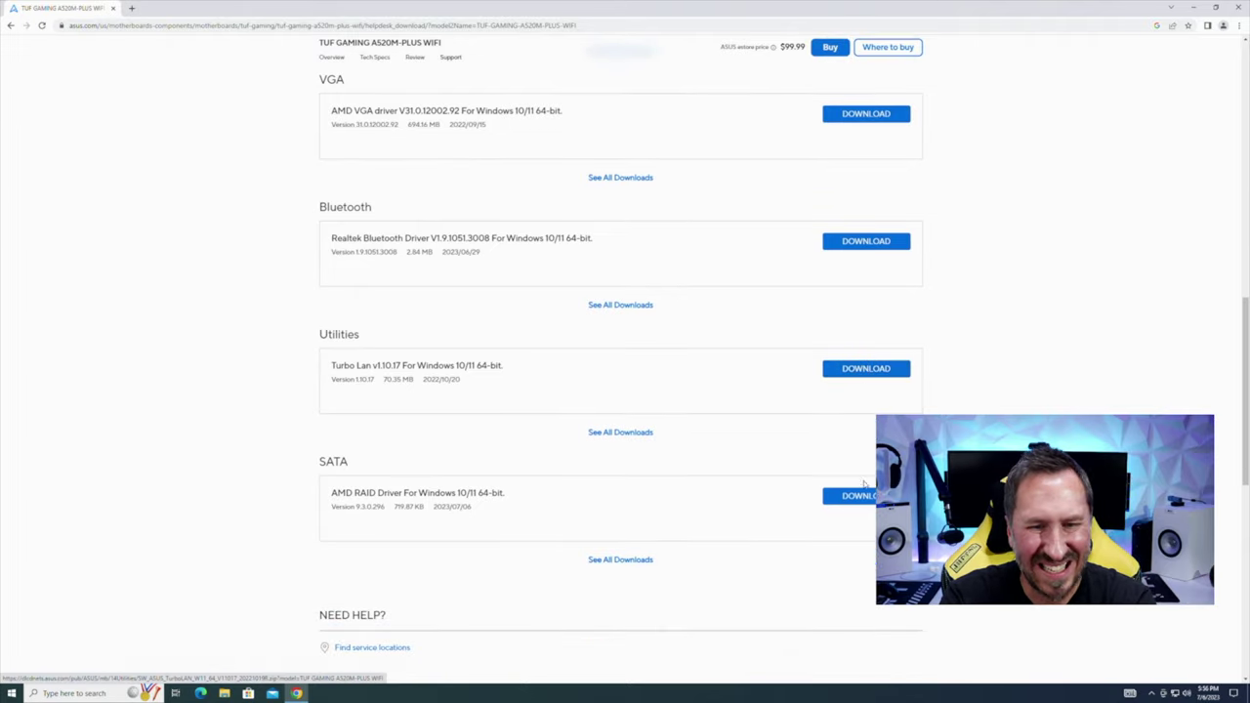
Extract the Realtek LAN driver archive in the Downloads folder to its default destination and select the AsusSetup application
{"action": "scroll", "coordinate": [866, 496], "scroll_direction": "up", "scroll_amount": 3}
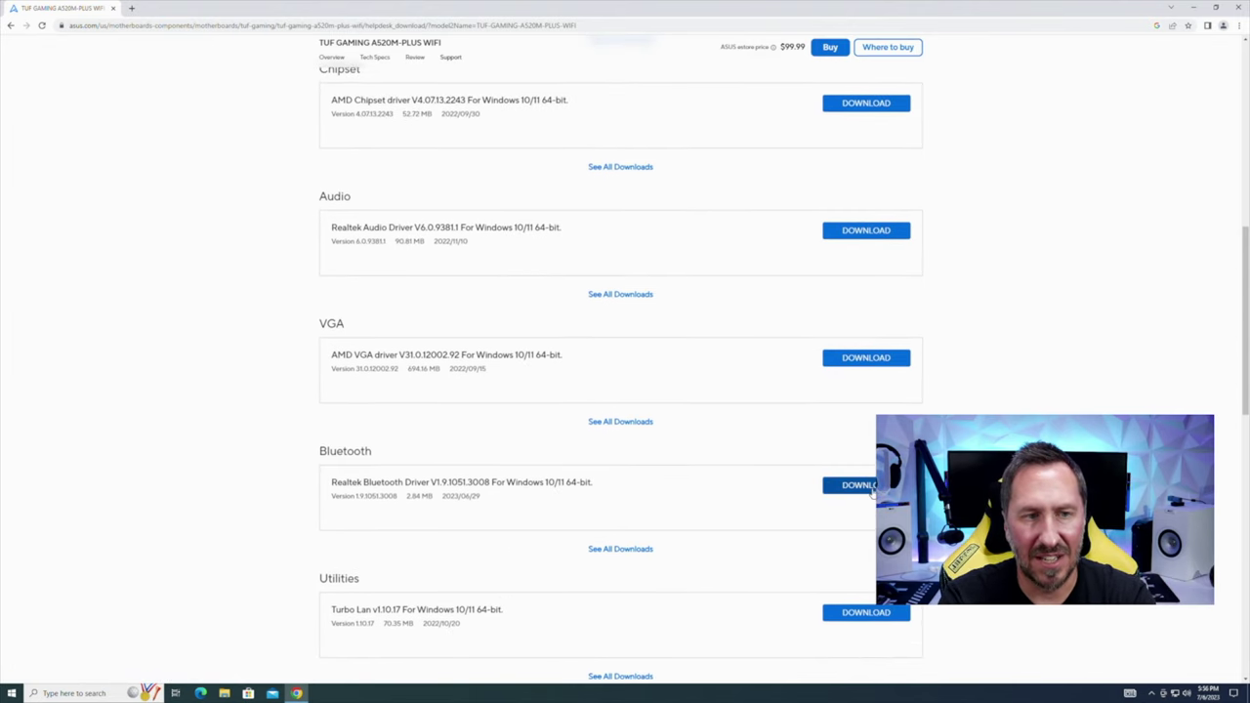
{"action": "scroll", "coordinate": [865, 496], "scroll_direction": "up", "scroll_amount": 6}
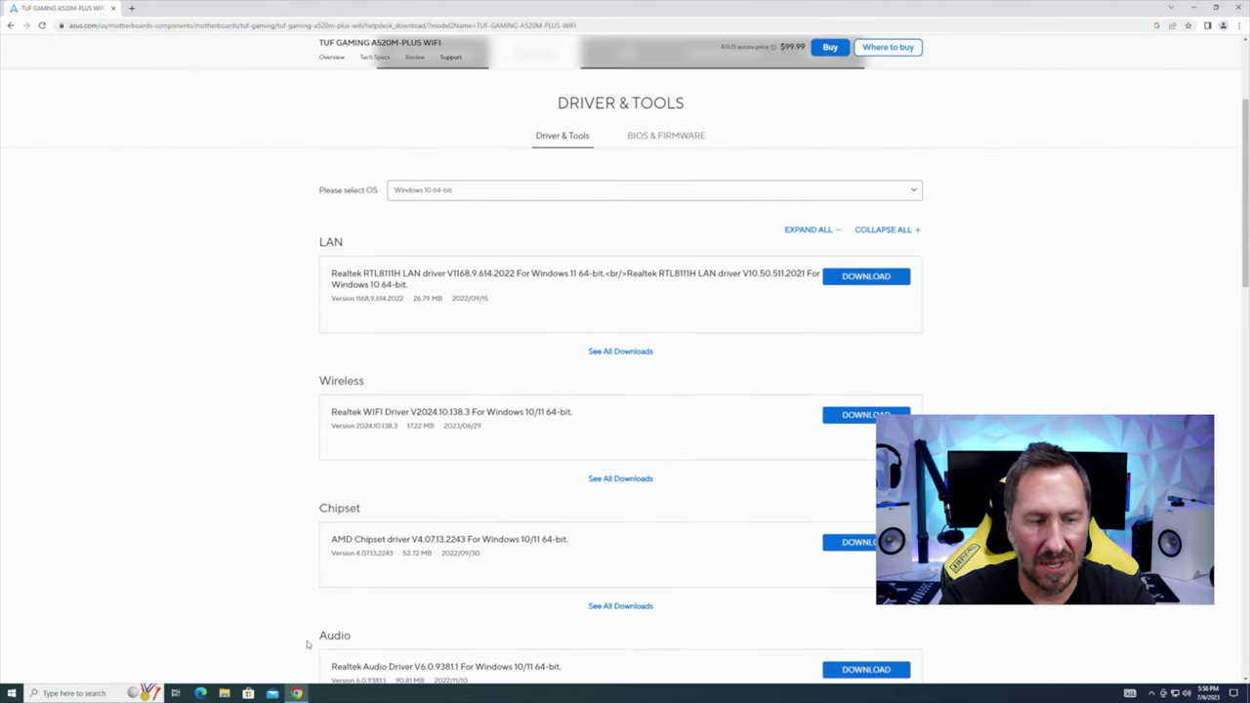
{"action": "key", "text": "super+e"}
{"action": "left_click", "coordinate": [534, 283]}
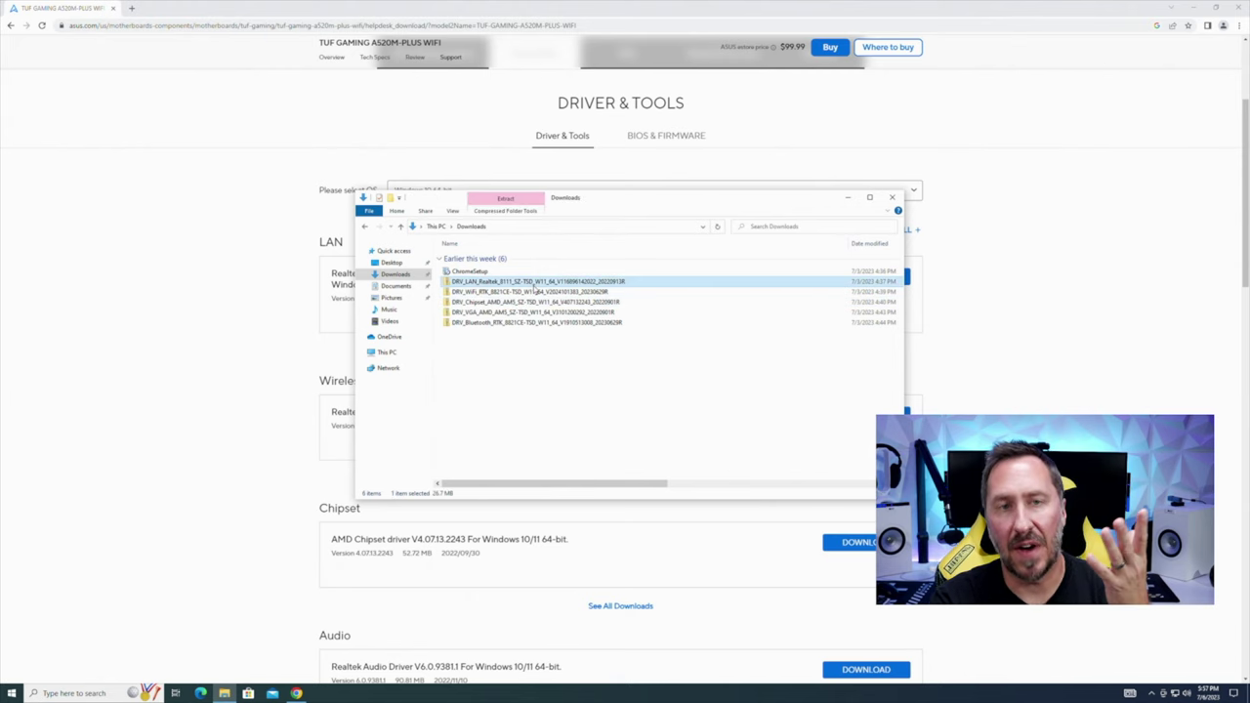
{"action": "right_click", "coordinate": [535, 284]}
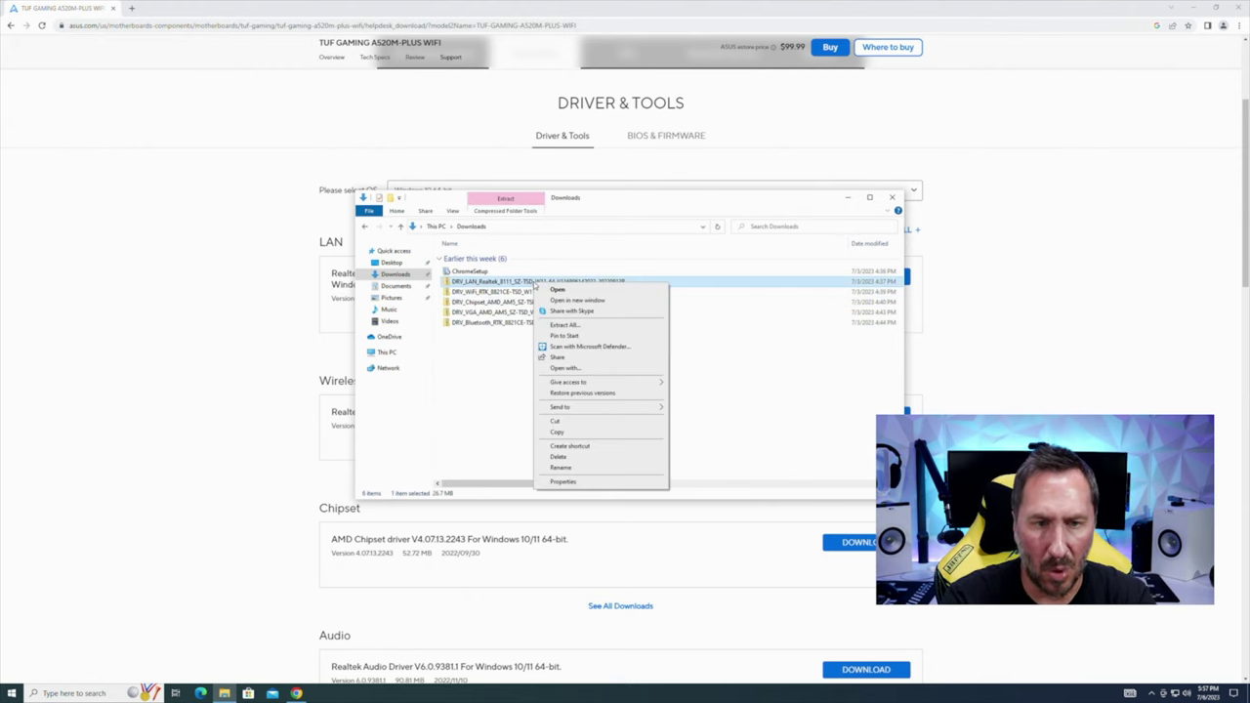
{"action": "left_click", "coordinate": [565, 324]}
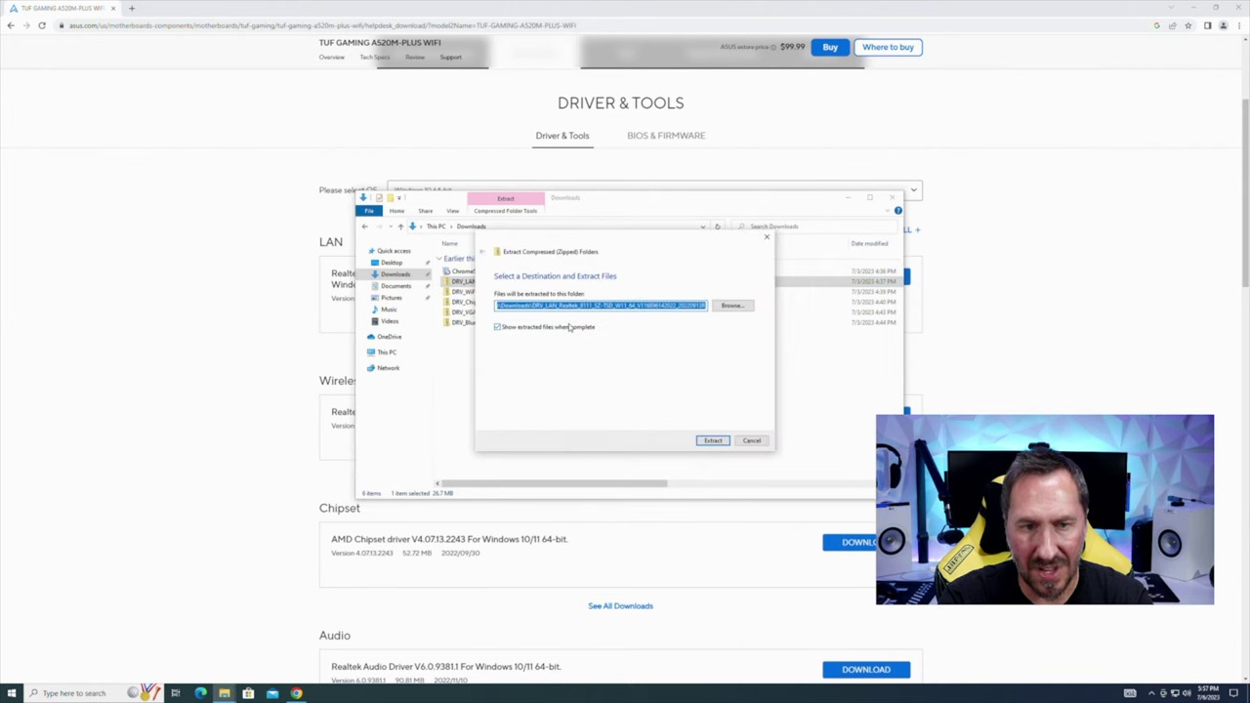
{"action": "left_click", "coordinate": [711, 440]}
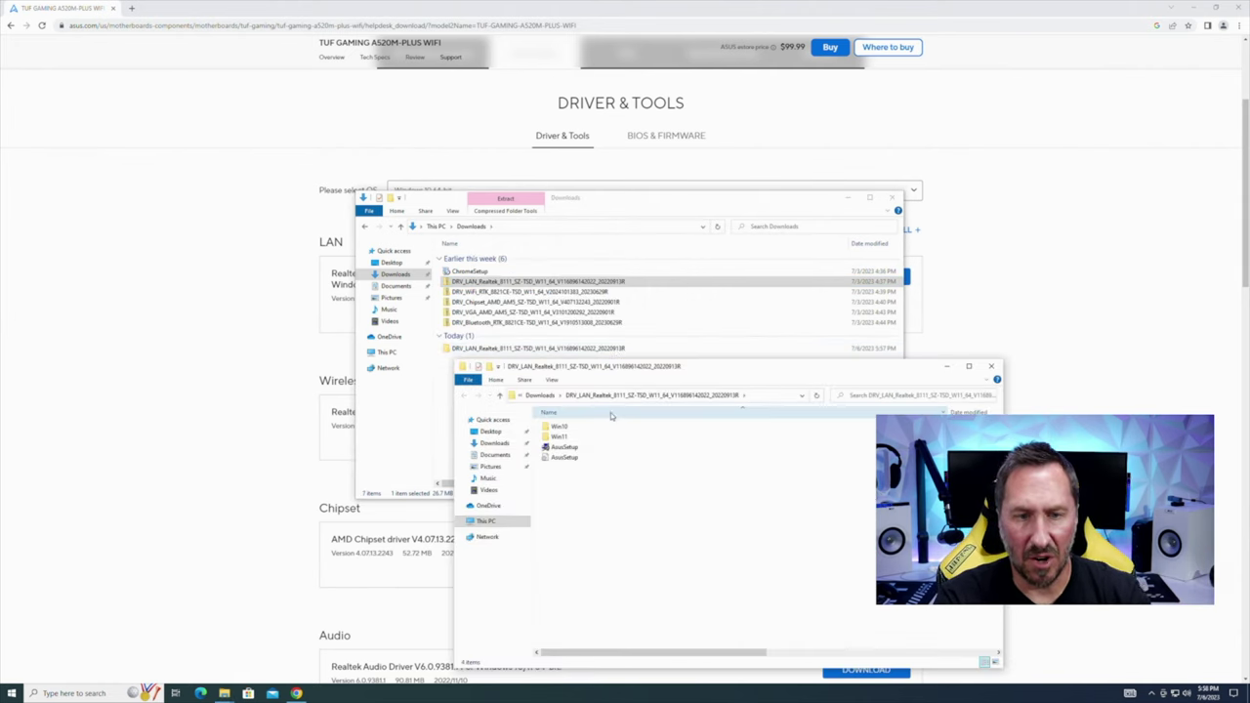
{"action": "left_click", "coordinate": [597, 451]}
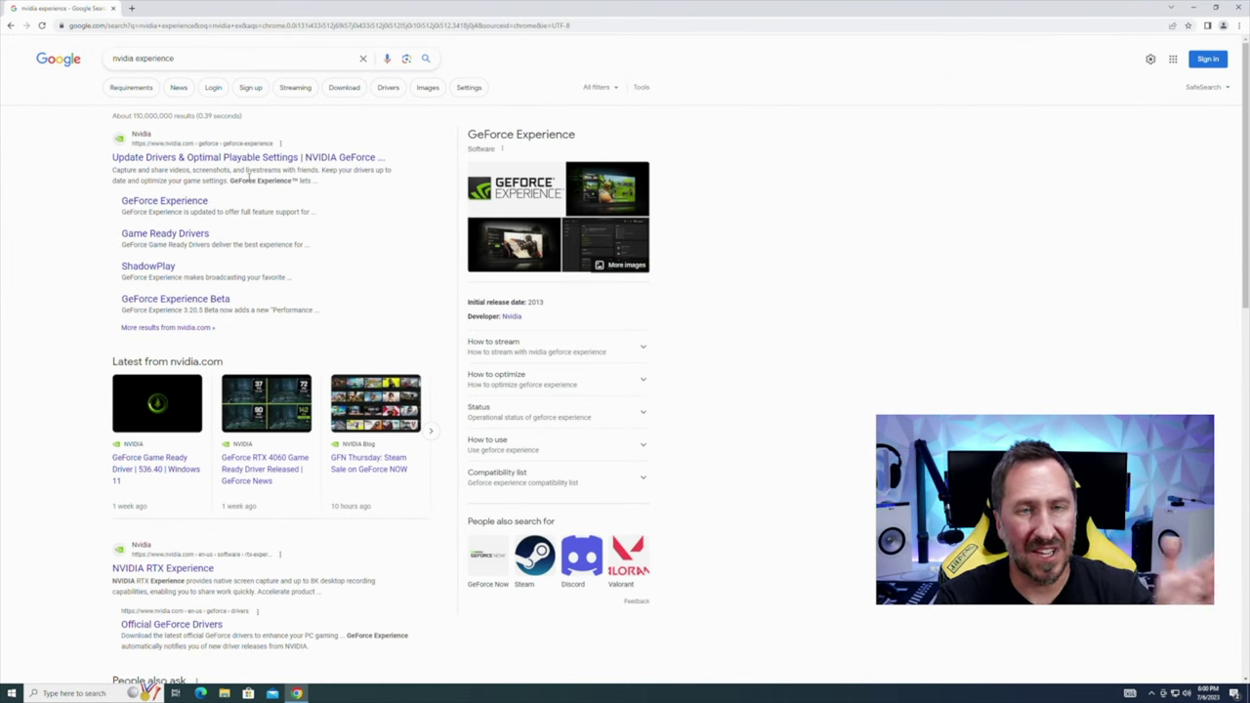
{"action": "scroll", "coordinate": [167, 558], "scroll_direction": "down", "scroll_amount": 1}
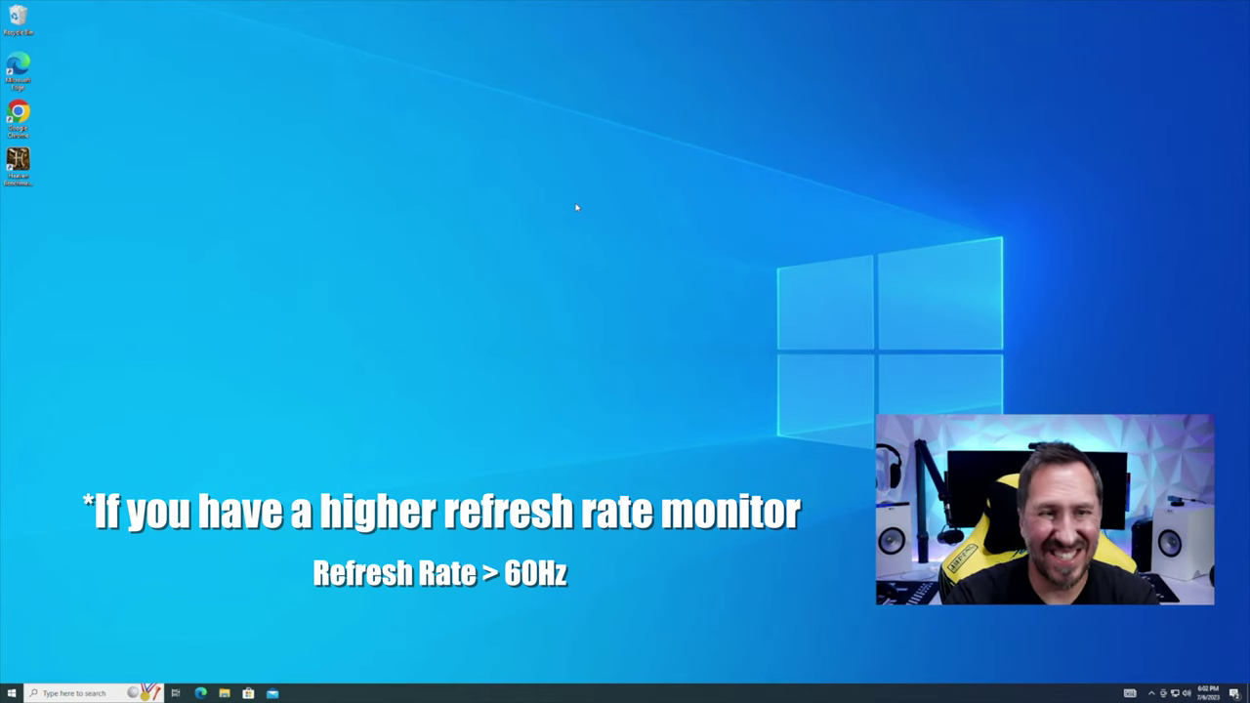
Set the display's refresh rate to 120.000 Hz in the advanced display settings
{"action": "right_click", "coordinate": [526, 323]}
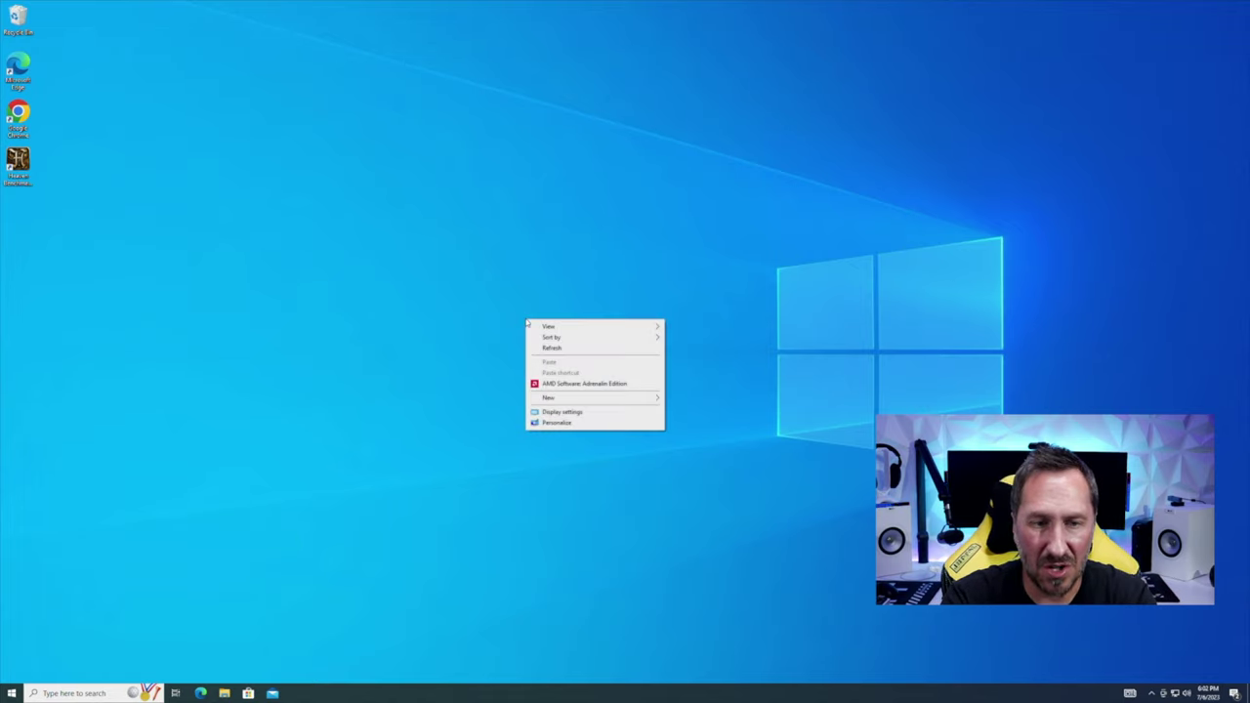
{"action": "left_click", "coordinate": [558, 414]}
{"action": "scroll", "coordinate": [625, 489], "scroll_direction": "down", "scroll_amount": 3}
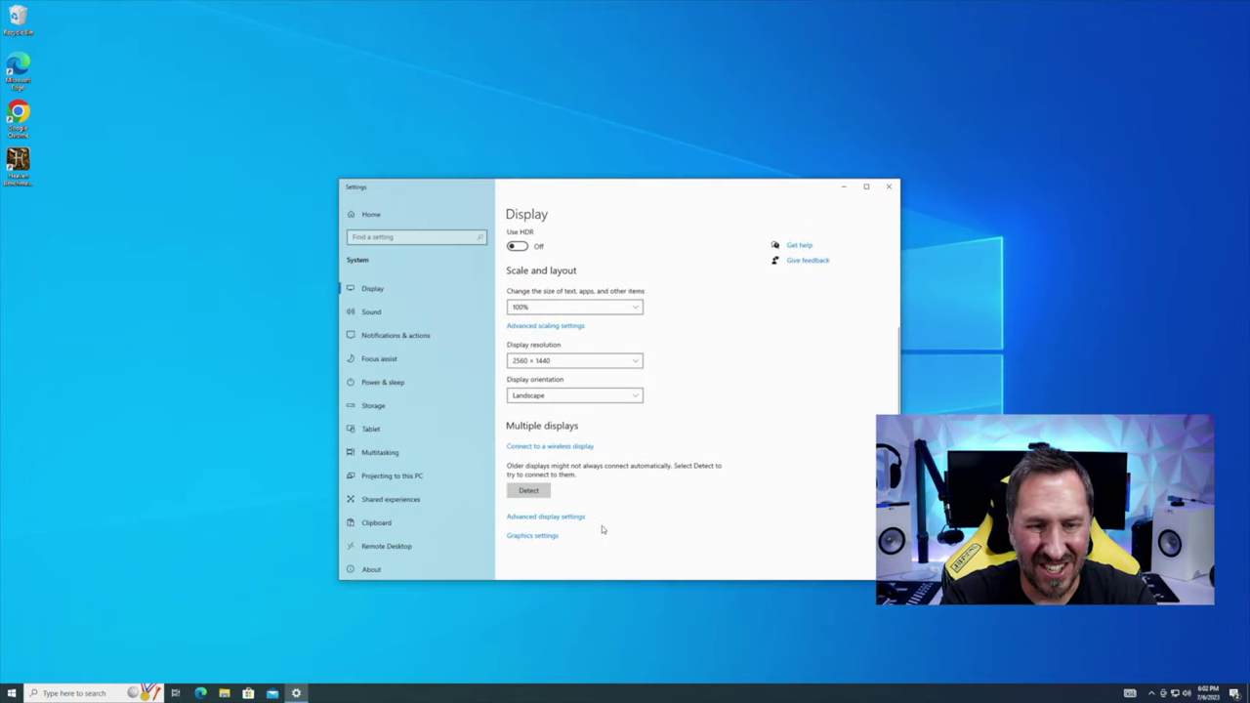
{"action": "left_click", "coordinate": [576, 518]}
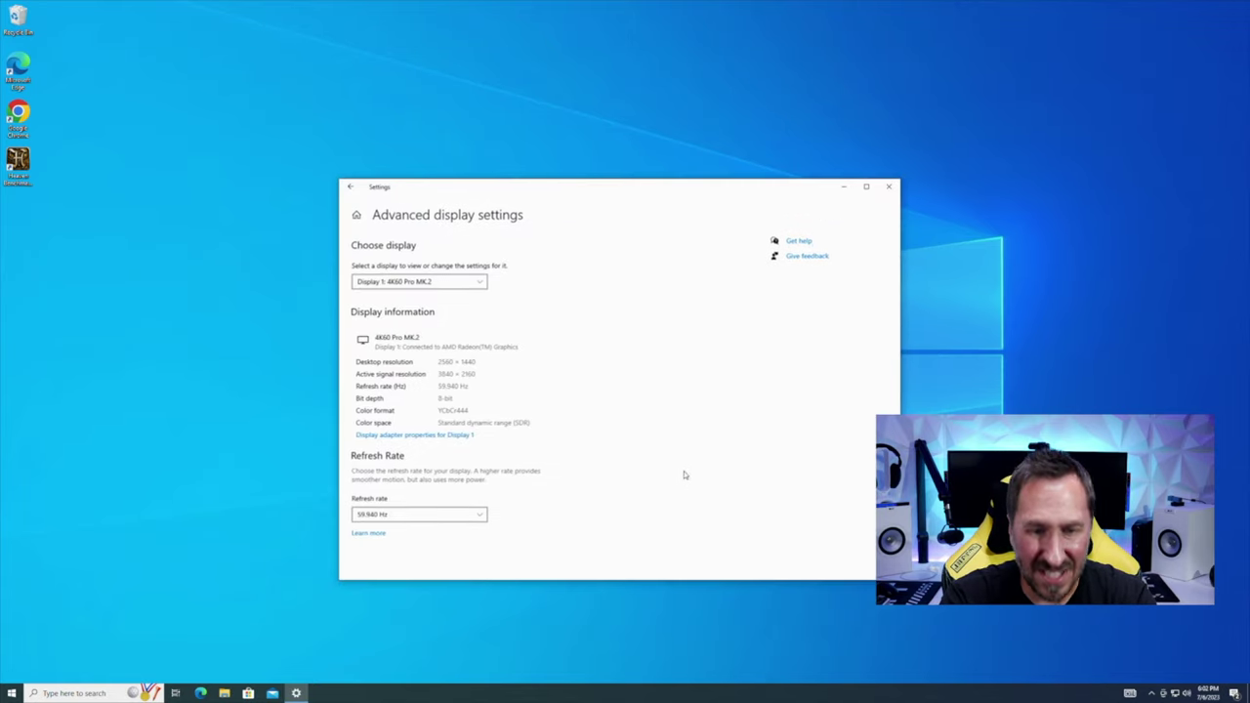
{"action": "left_click", "coordinate": [469, 517]}
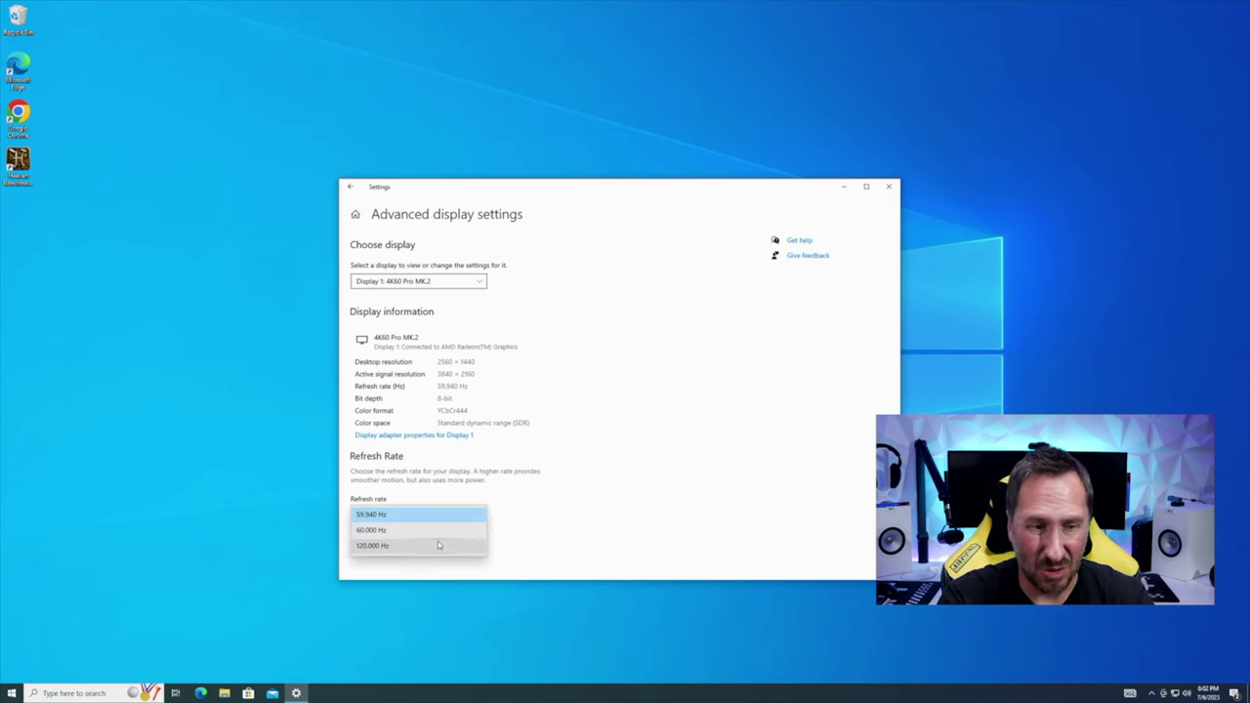
{"action": "left_click", "coordinate": [437, 545]}
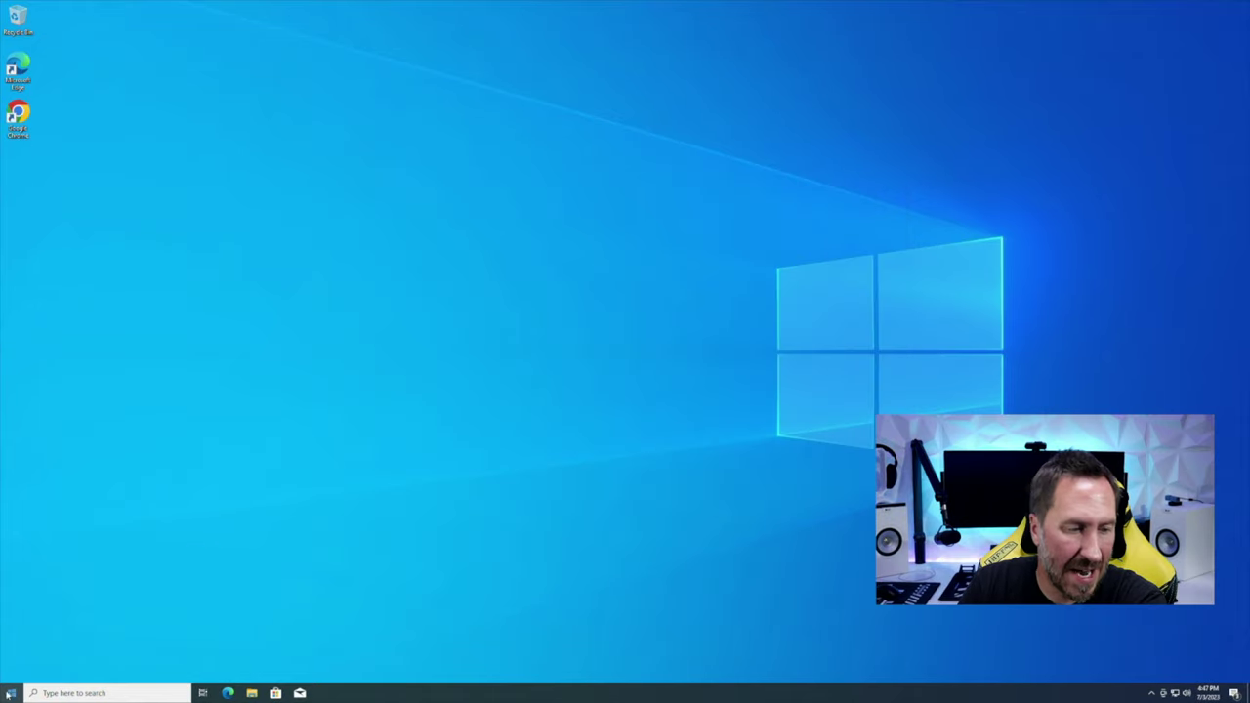
Restart the PC from Windows to enter the UEFI BIOS
{"action": "right_click", "coordinate": [9, 693]}
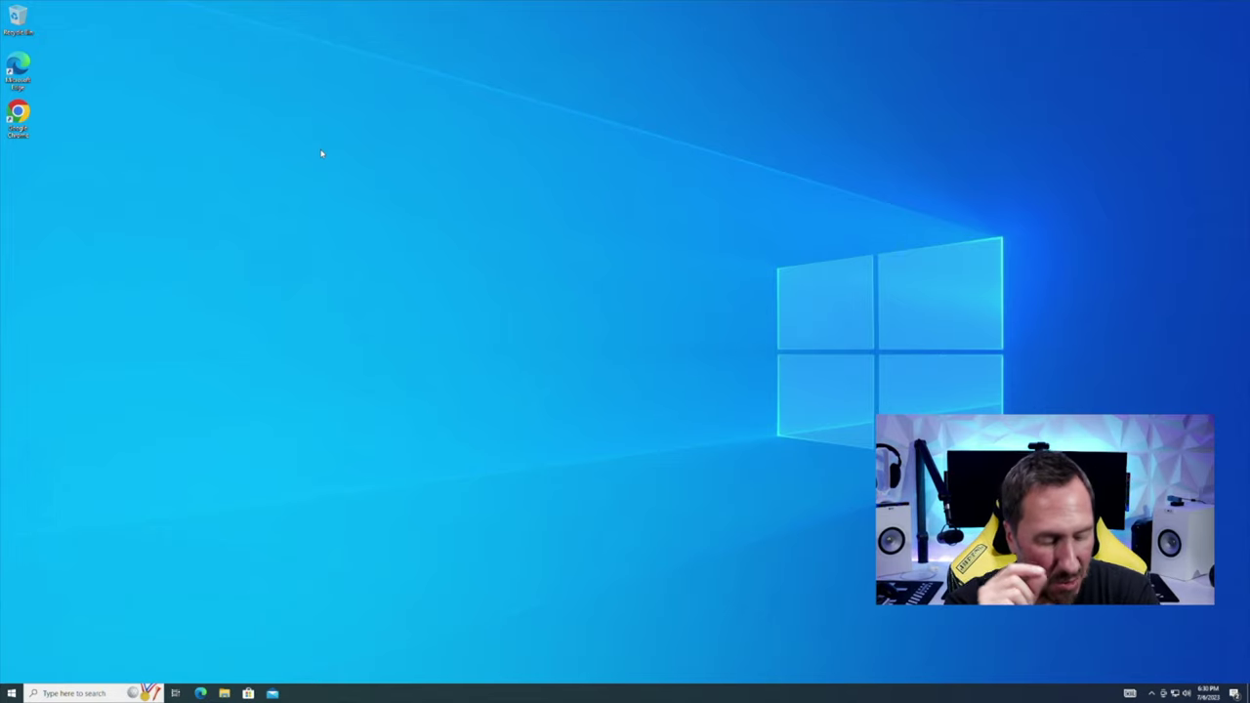
{"action": "right_click", "coordinate": [11, 694]}
{"action": "mouse_move", "coordinate": [39, 658]}
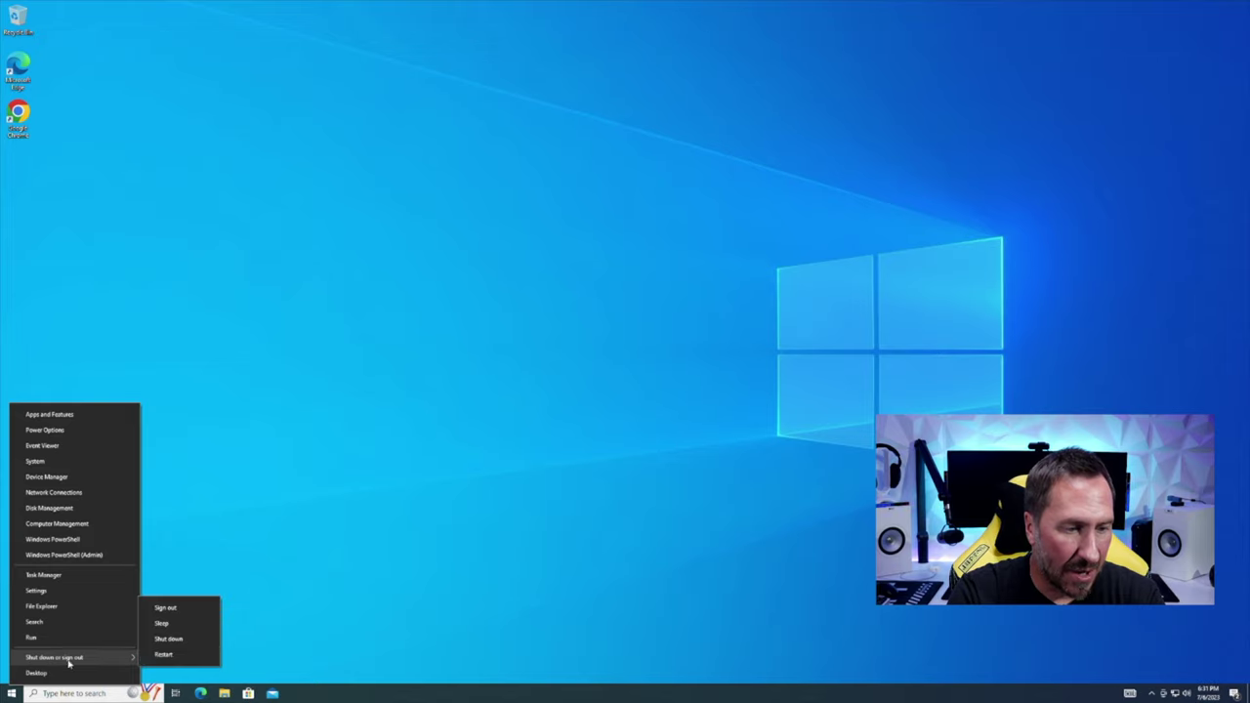
{"action": "left_click", "coordinate": [165, 654]}
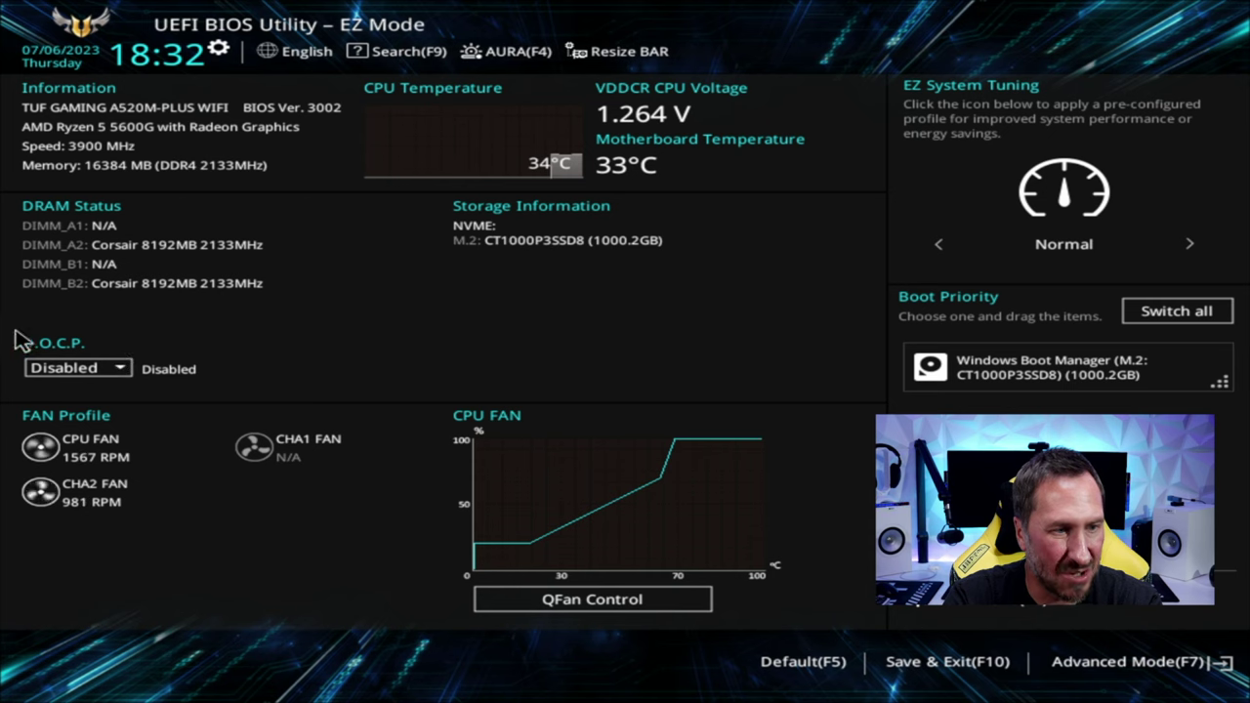
Set D.O.C.P. to Profile#1 in EZ Mode and open the Ai Tweaker settings in Advanced Mode
{"action": "left_click", "coordinate": [119, 370]}
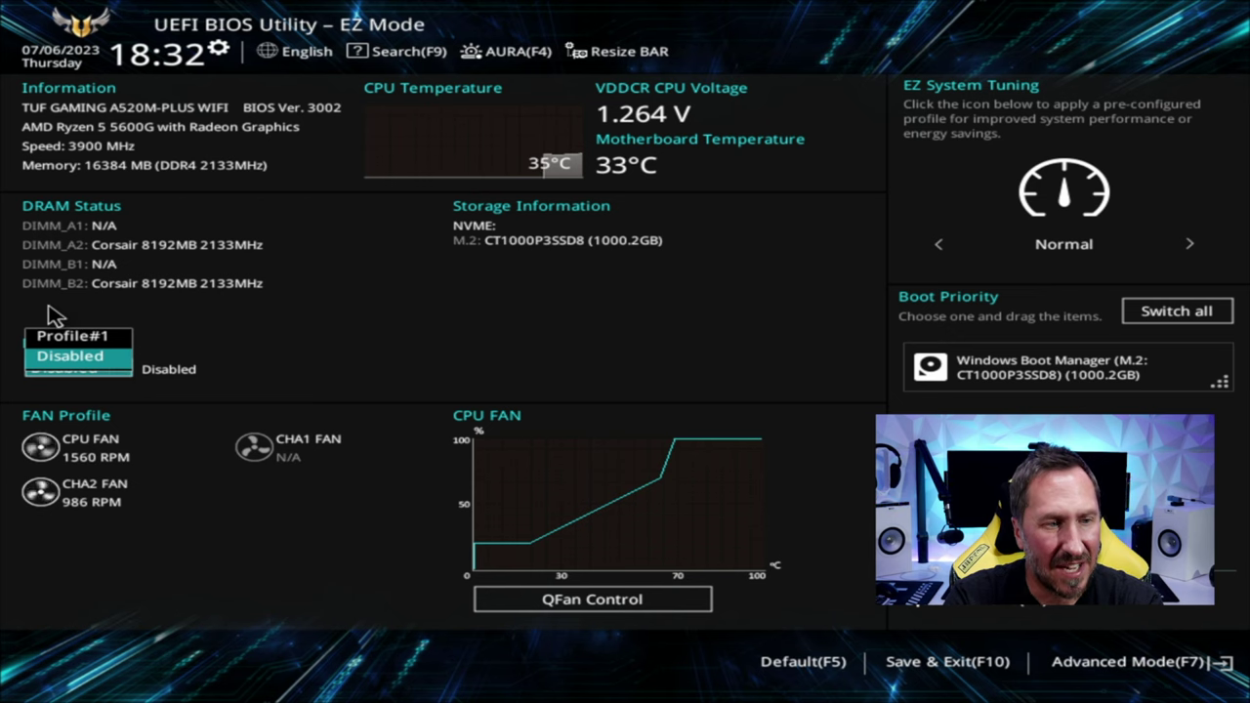
{"action": "left_click", "coordinate": [63, 336]}
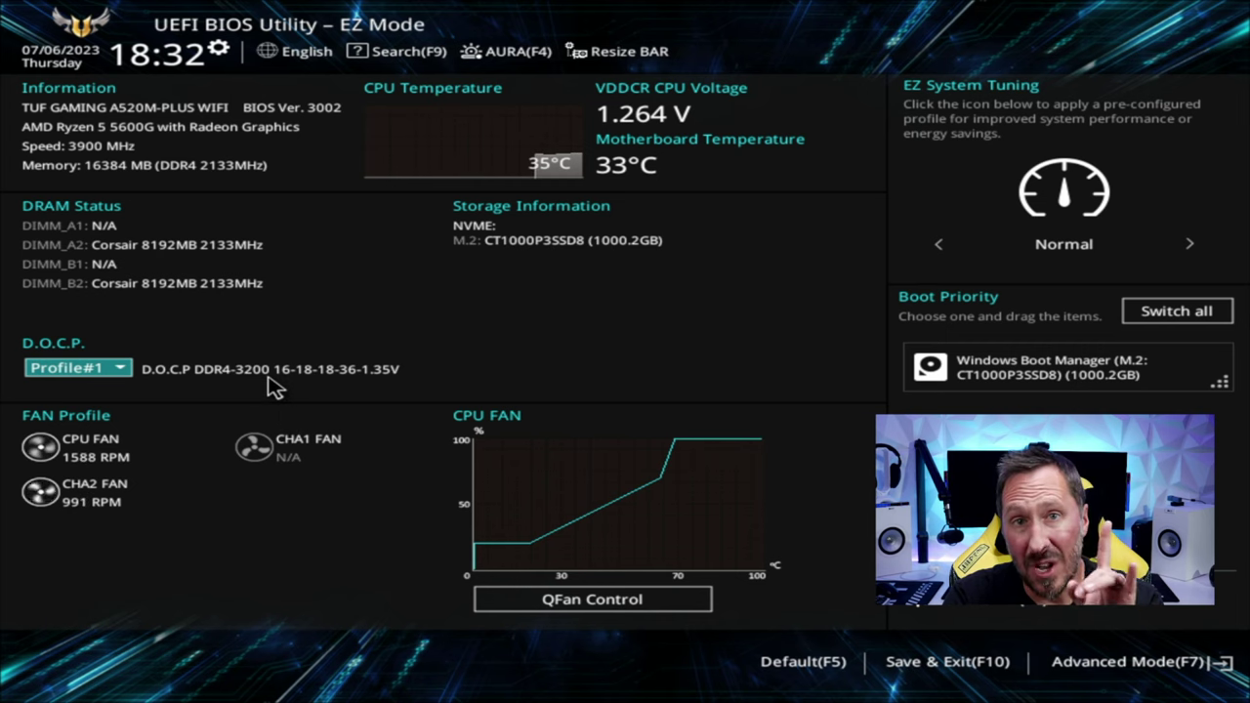
{"action": "left_click", "coordinate": [1172, 664]}
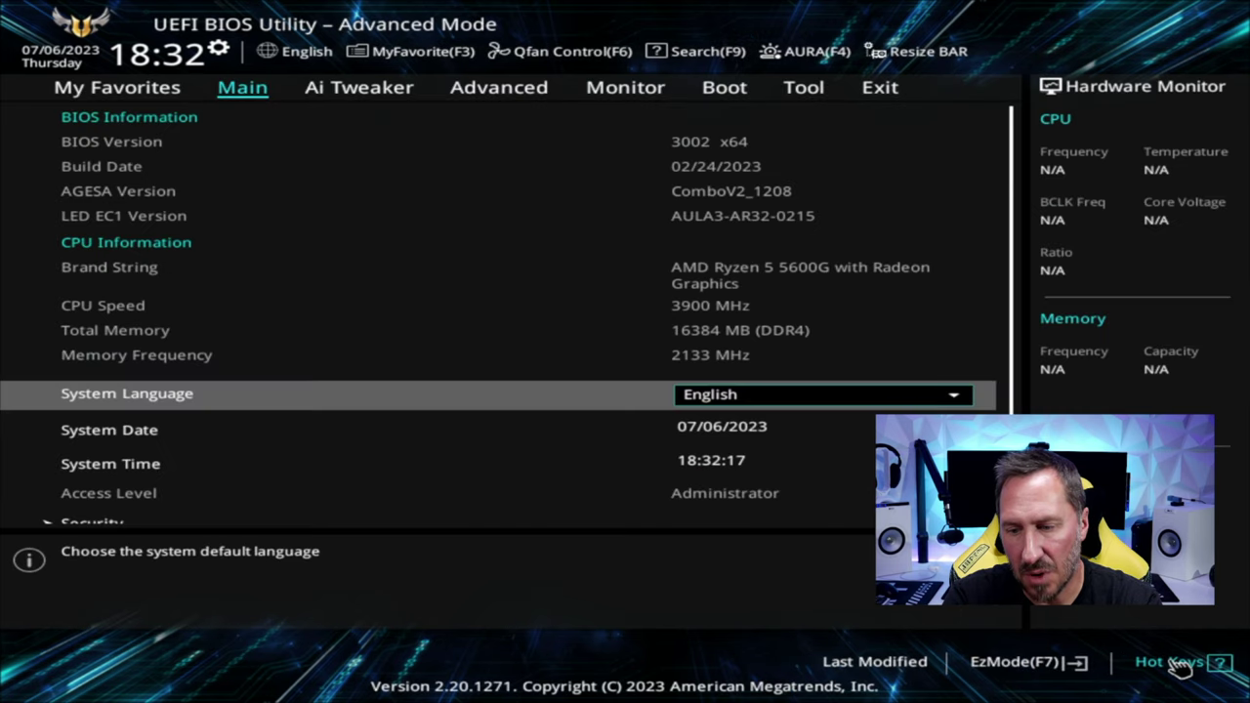
{"action": "left_click", "coordinate": [349, 98]}
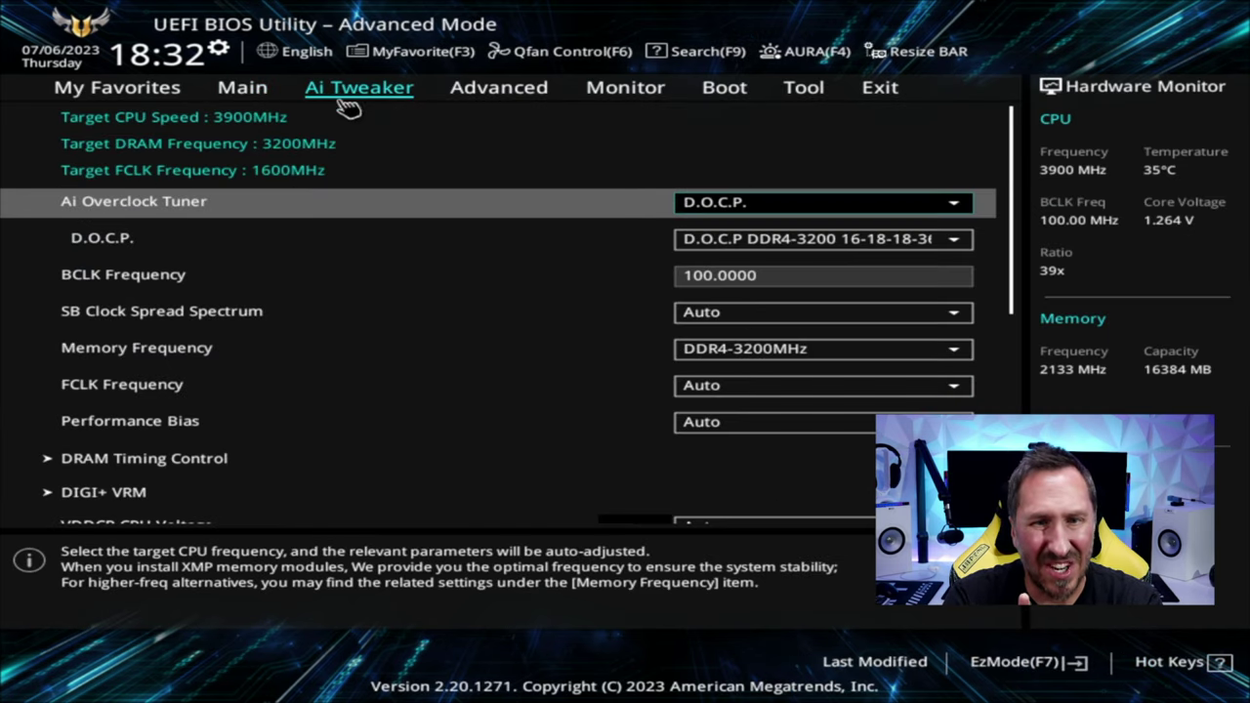
Switch the Ai Overclock Tuner to Auto and back to D.O.C.P
{"action": "left_click", "coordinate": [790, 210]}
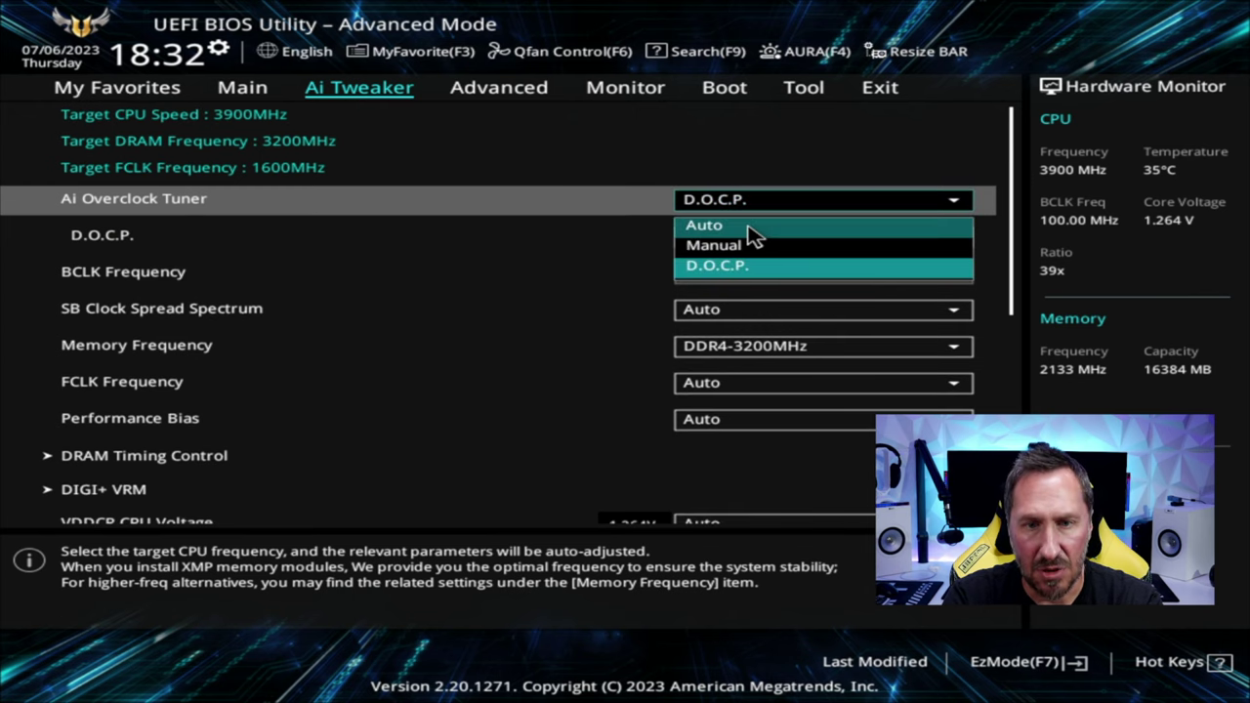
{"action": "left_click", "coordinate": [756, 227]}
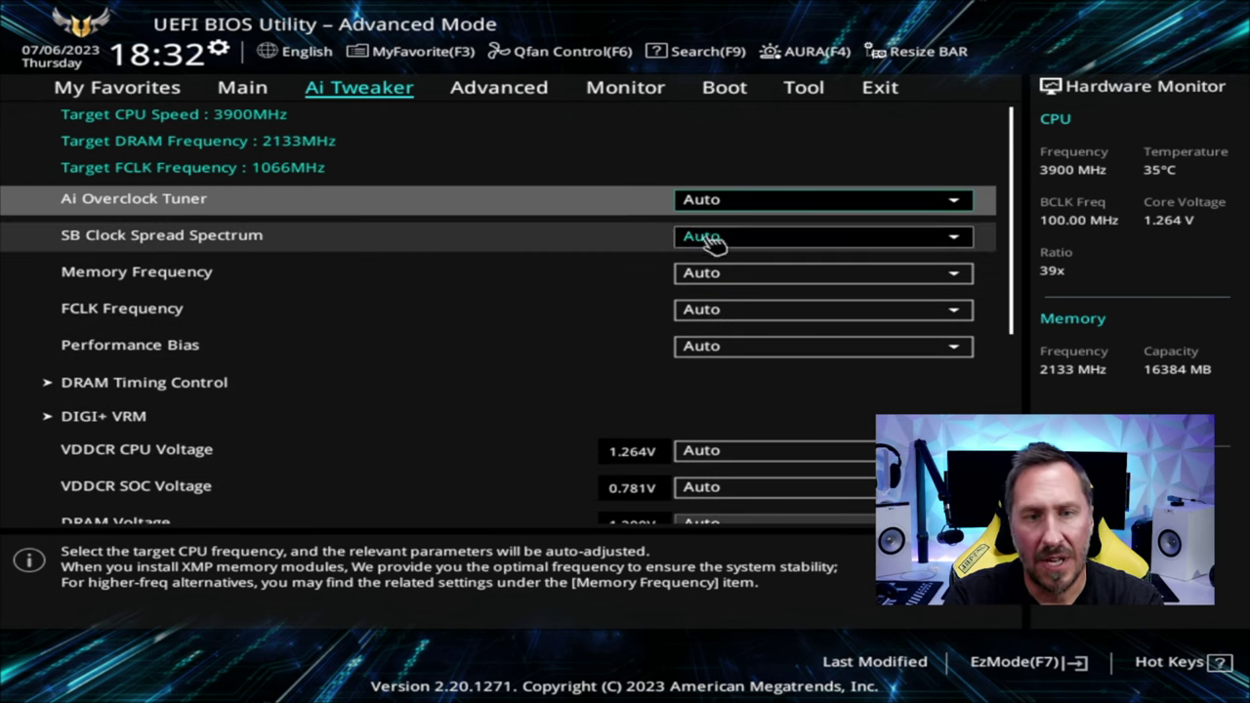
{"action": "left_click", "coordinate": [776, 204]}
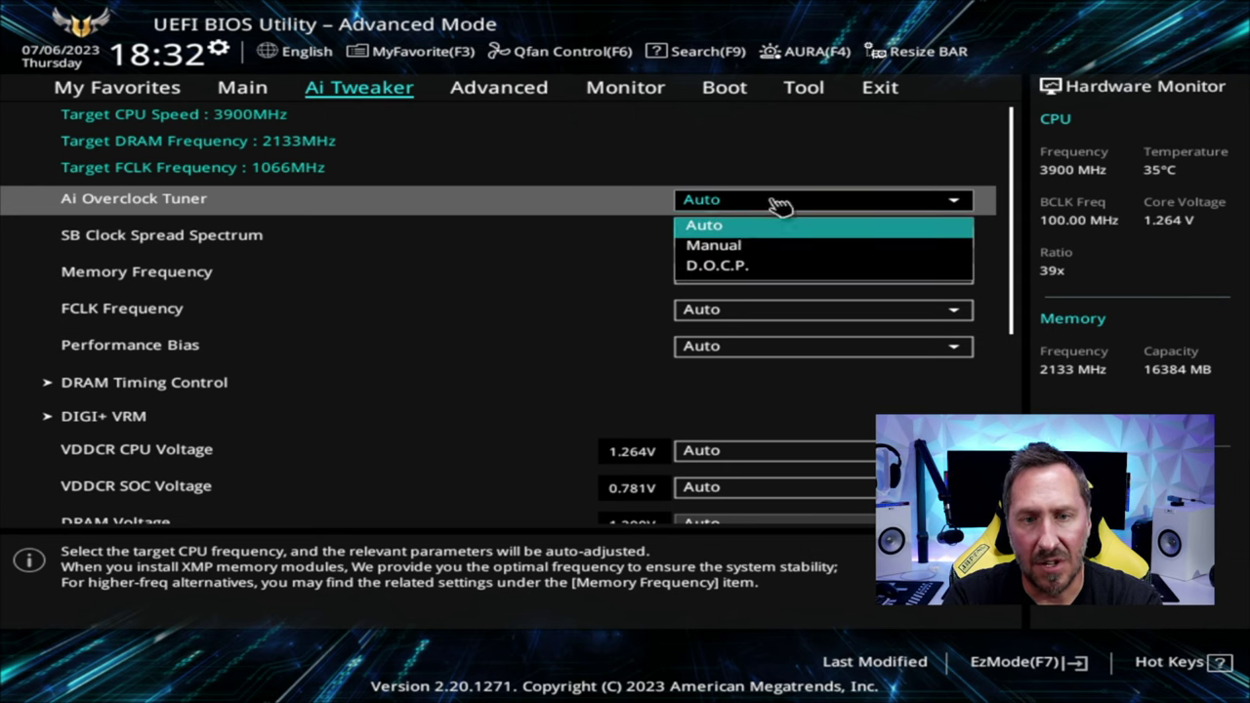
{"action": "left_click", "coordinate": [703, 267]}
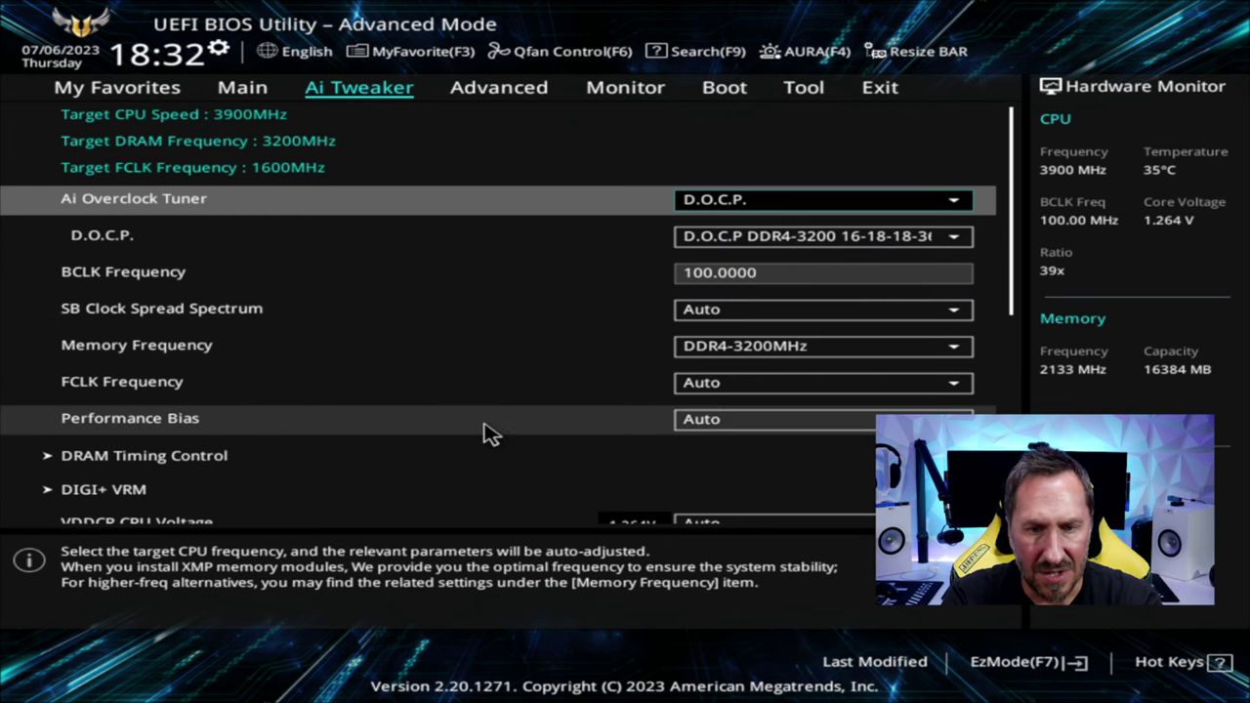
Save the BIOS changes and reset the system
{"action": "left_click", "coordinate": [879, 97]}
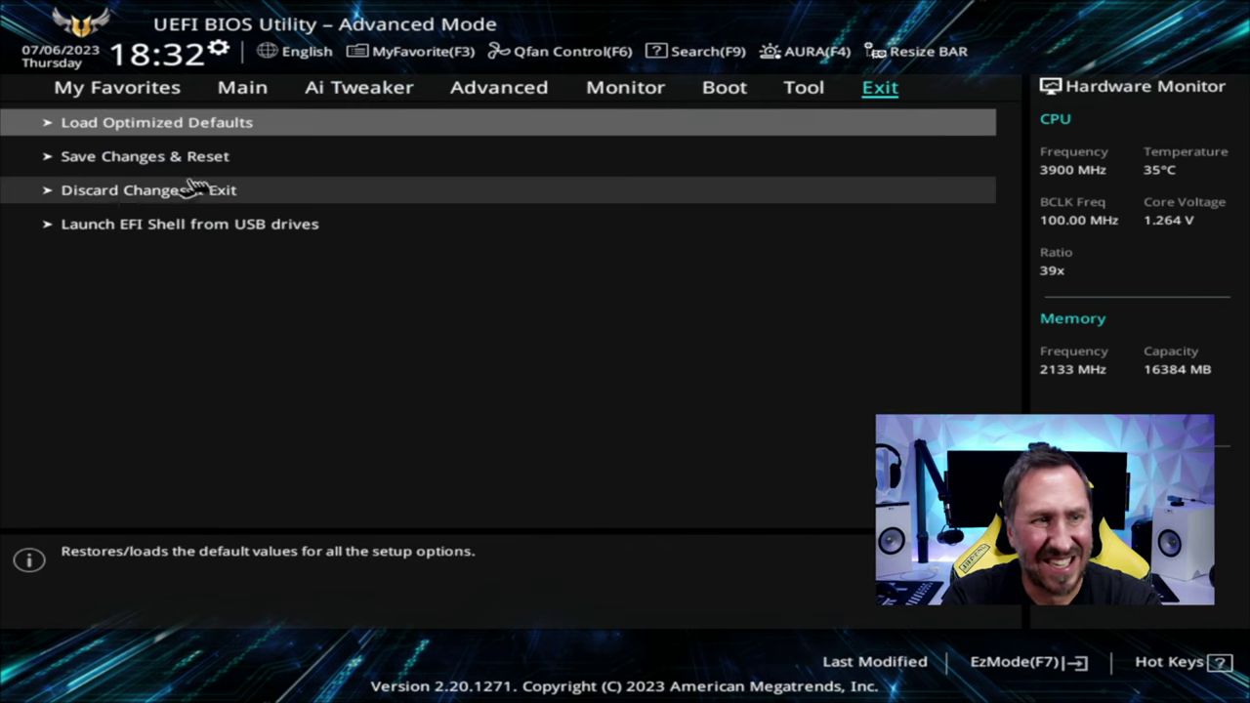
{"action": "left_click", "coordinate": [140, 158]}
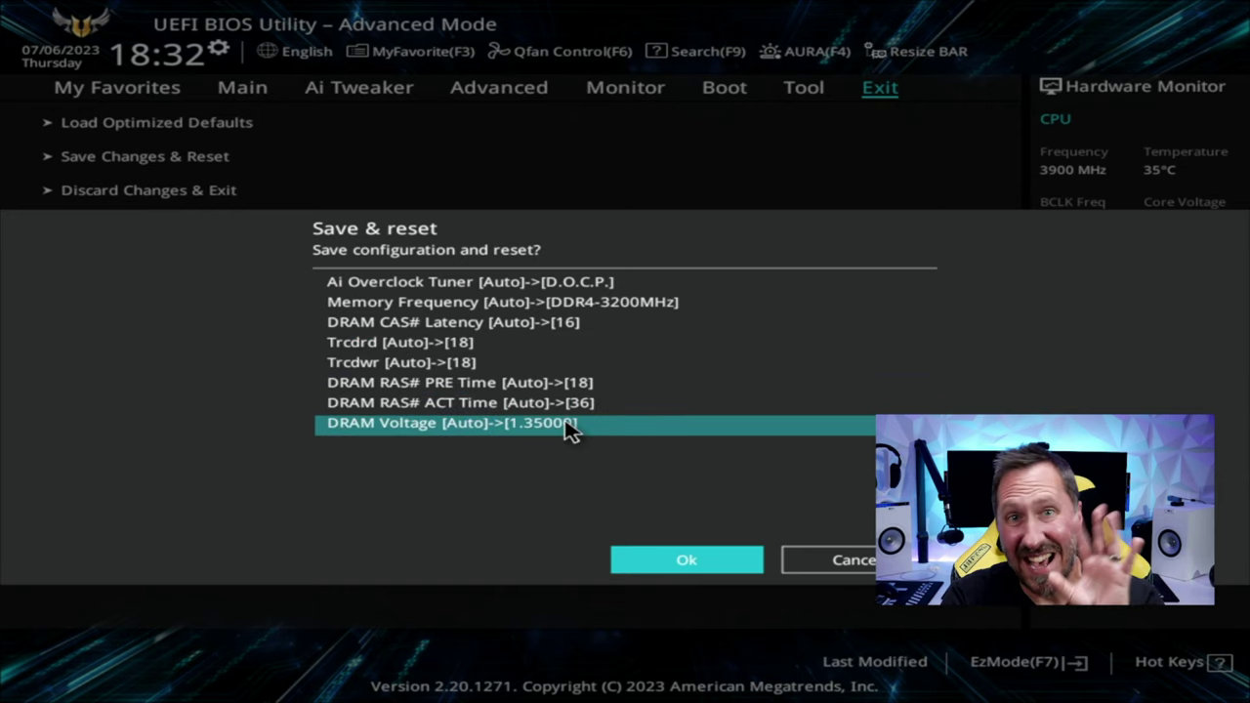
{"action": "left_click", "coordinate": [719, 571]}
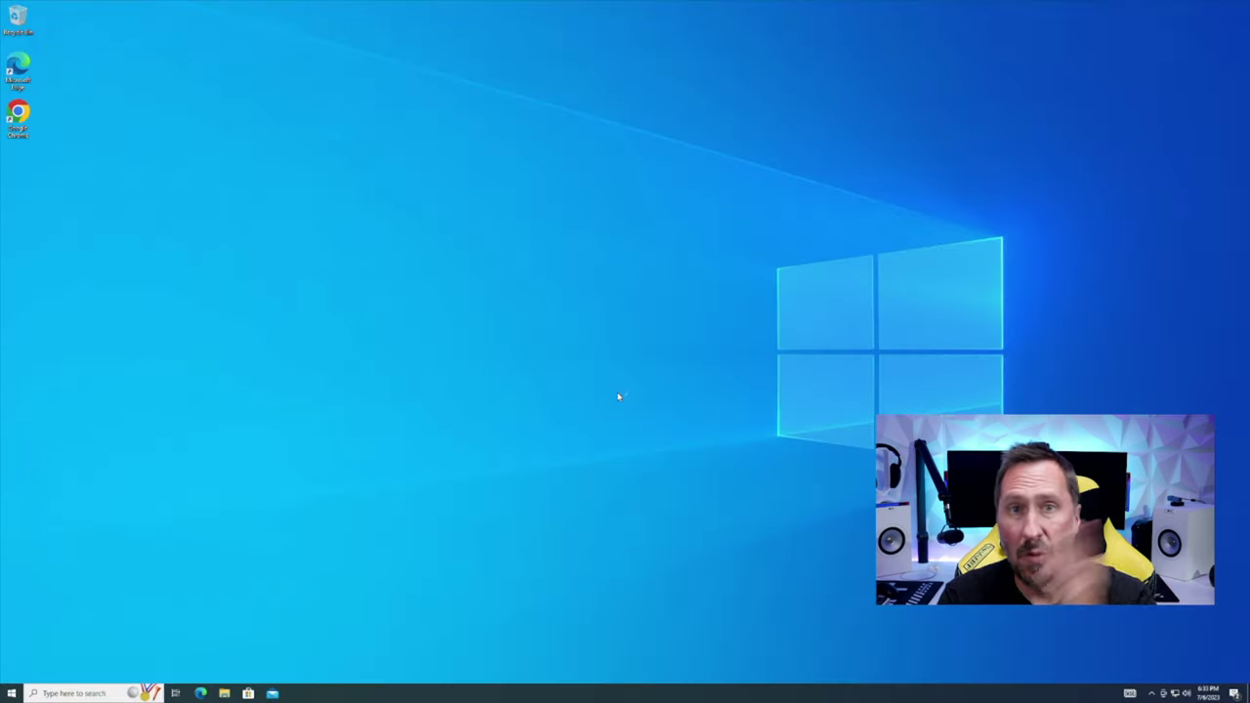
Check the memory speed in Task Manager's performance details
{"action": "right_click", "coordinate": [564, 692]}
{"action": "left_click", "coordinate": [594, 640]}
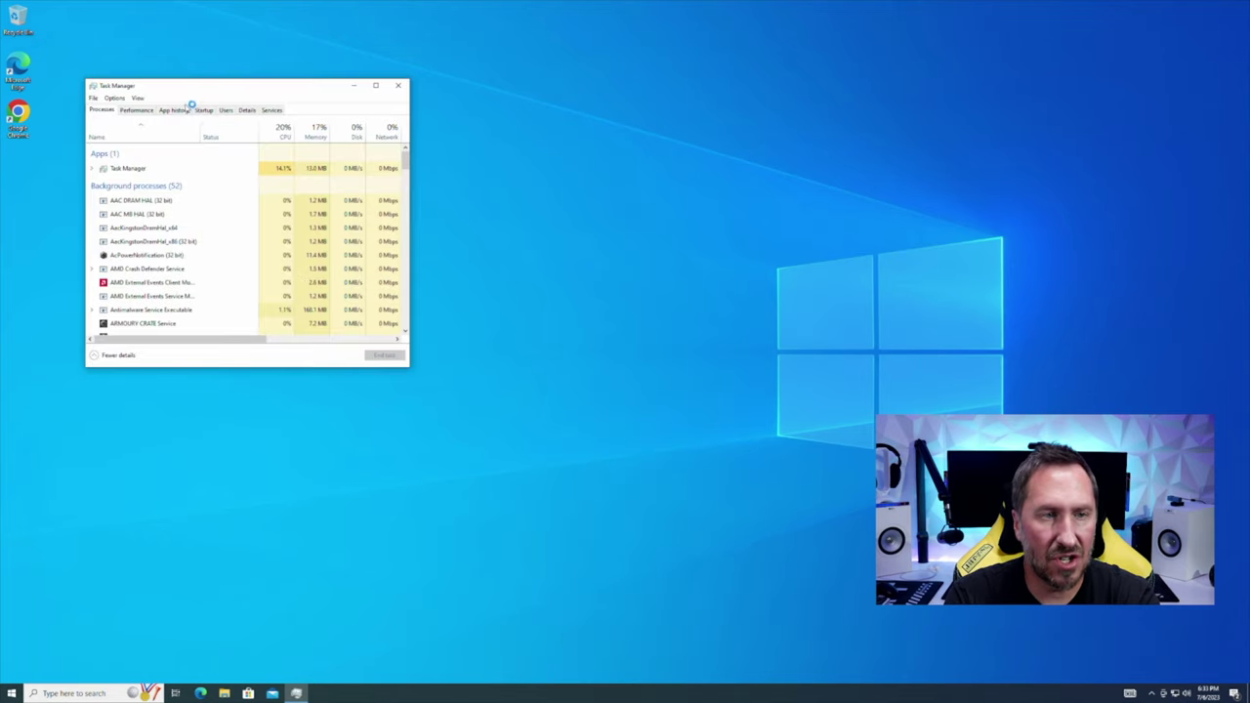
{"action": "left_click", "coordinate": [139, 110]}
{"action": "left_click_drag", "start_coordinate": [147, 84], "coordinate": [284, 105]}
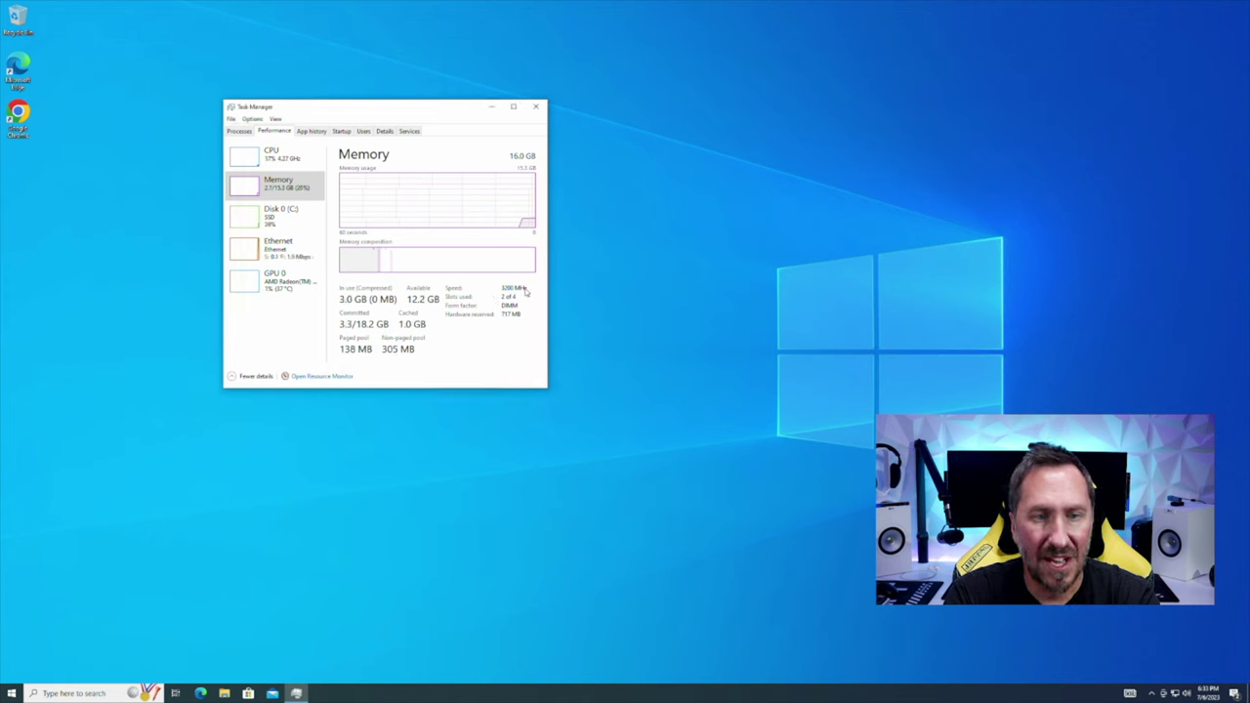
{"action": "mouse_move", "coordinate": [509, 271]}
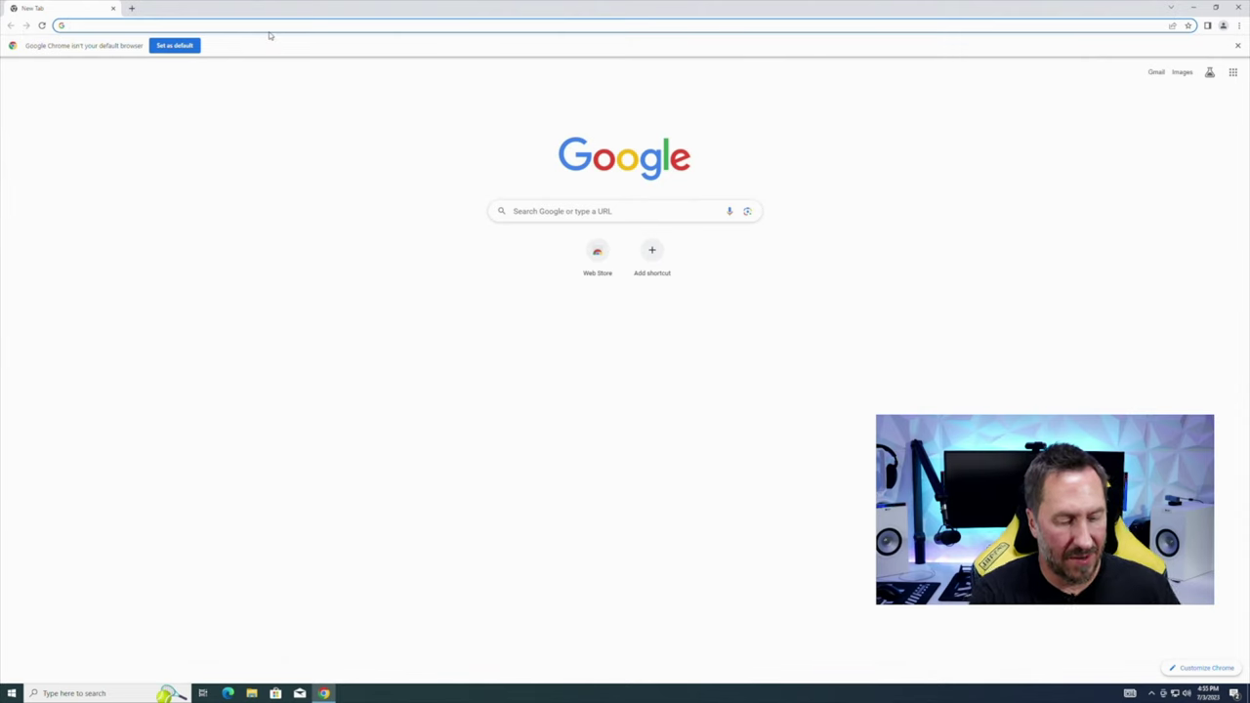
Search for "hwinfo64" in Chrome and download the HWiNFO Installer through FossHub
{"action": "type", "text": "hwinfo64"}
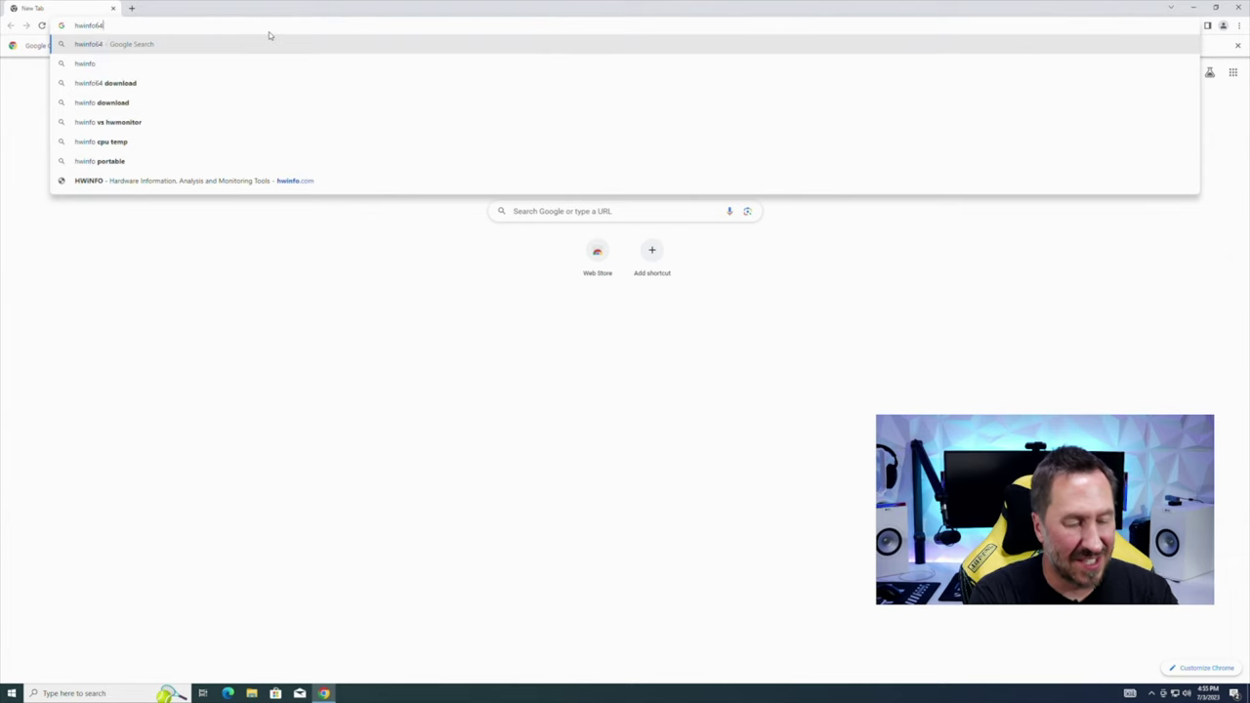
{"action": "key", "text": "Return"}
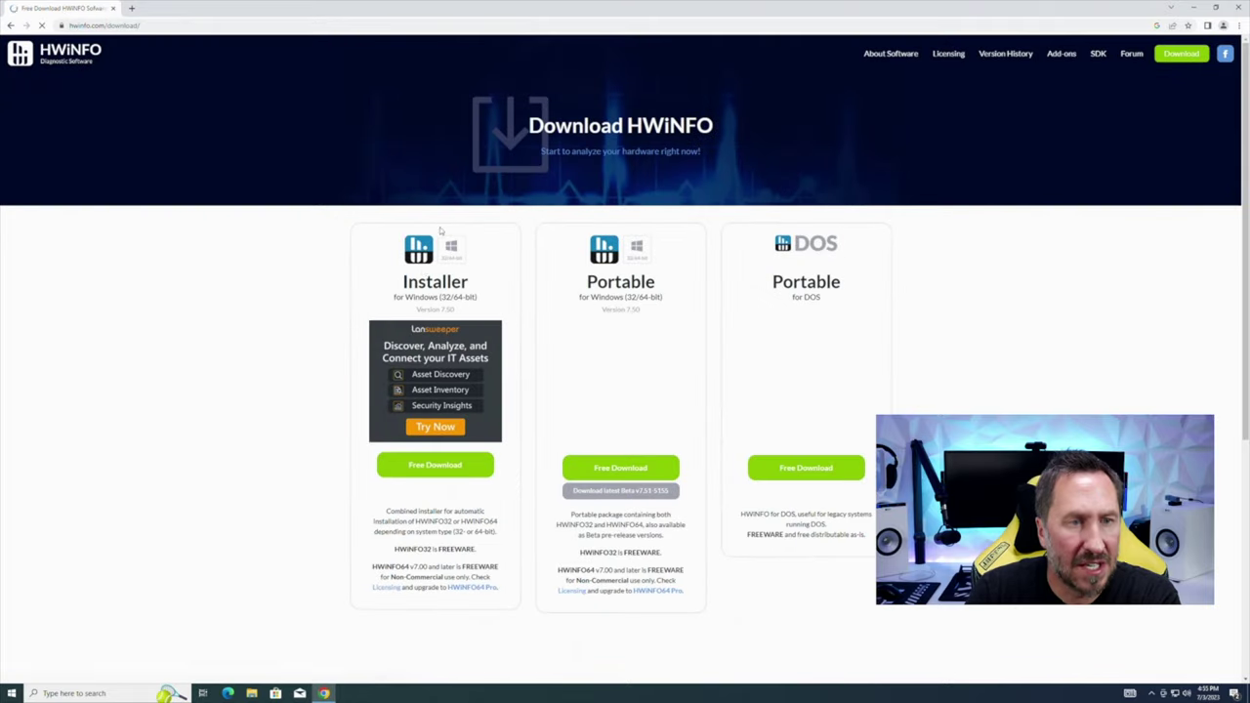
{"action": "mouse_move", "coordinate": [410, 469]}
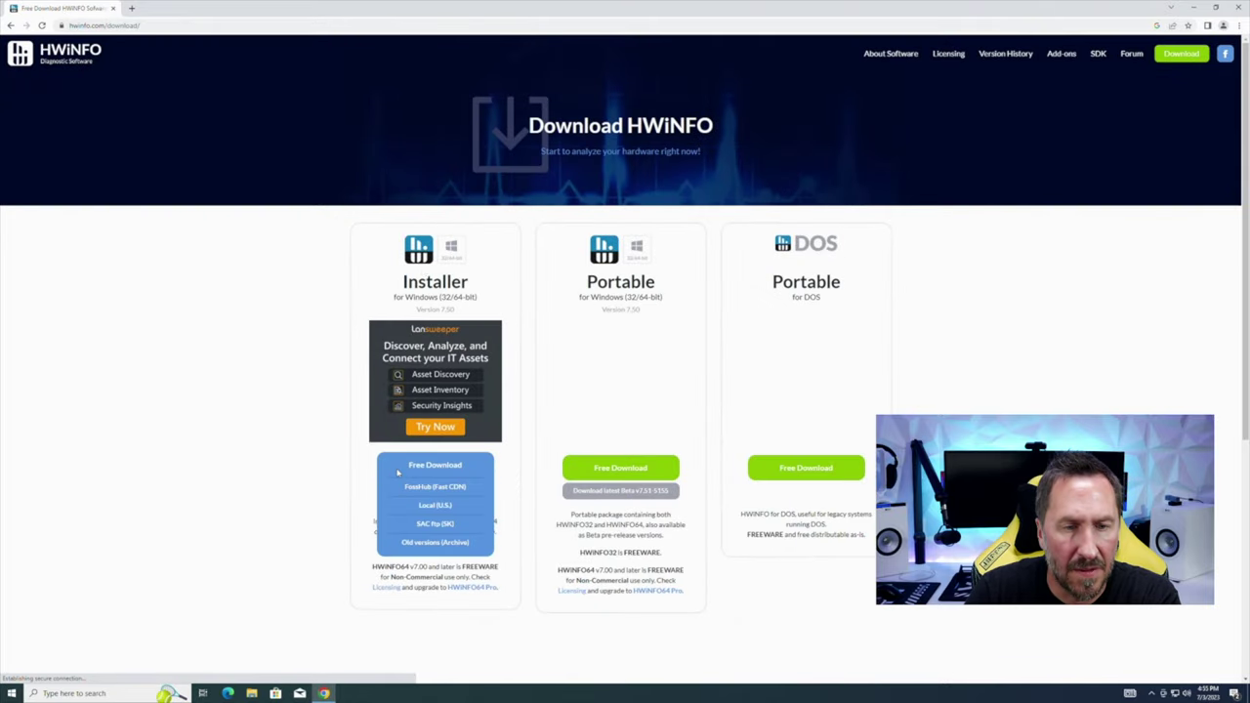
{"action": "left_click", "coordinate": [458, 488]}
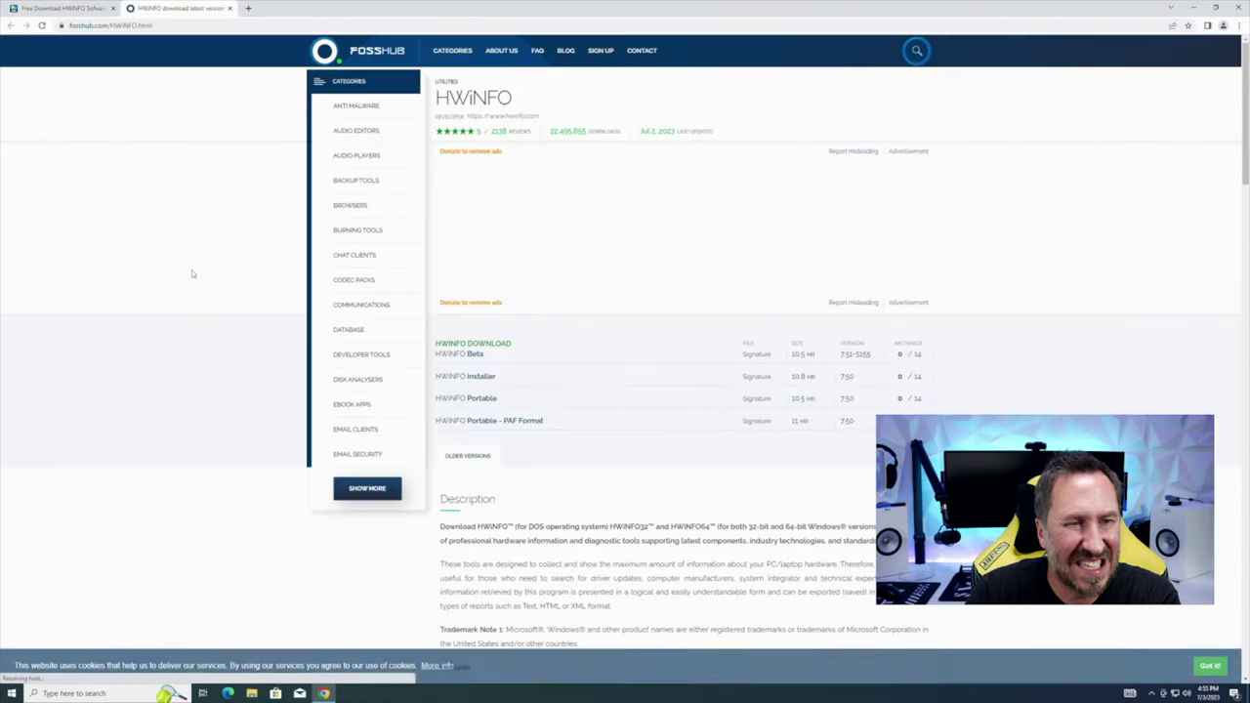
{"action": "left_click", "coordinate": [495, 379]}
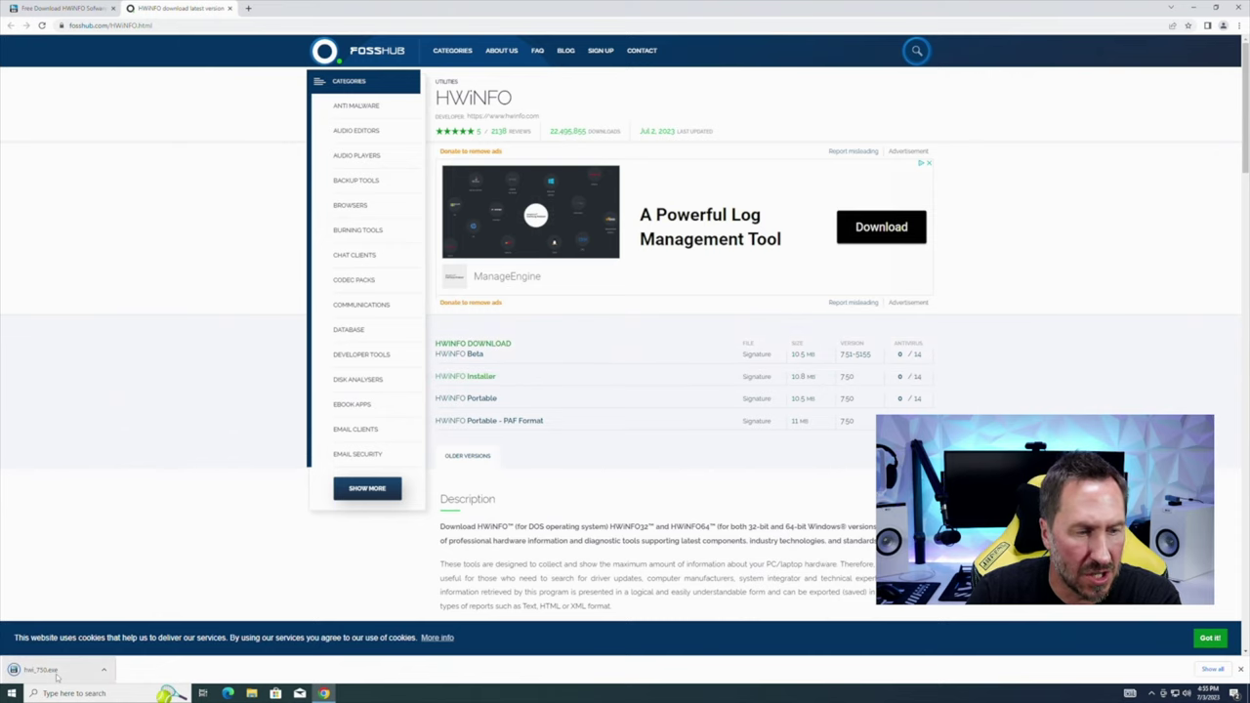
Run the downloaded HWiNFO installer, start HWiNFO64, disable notifications about Beta versions and dismiss the update dialog
{"action": "left_click", "coordinate": [56, 674]}
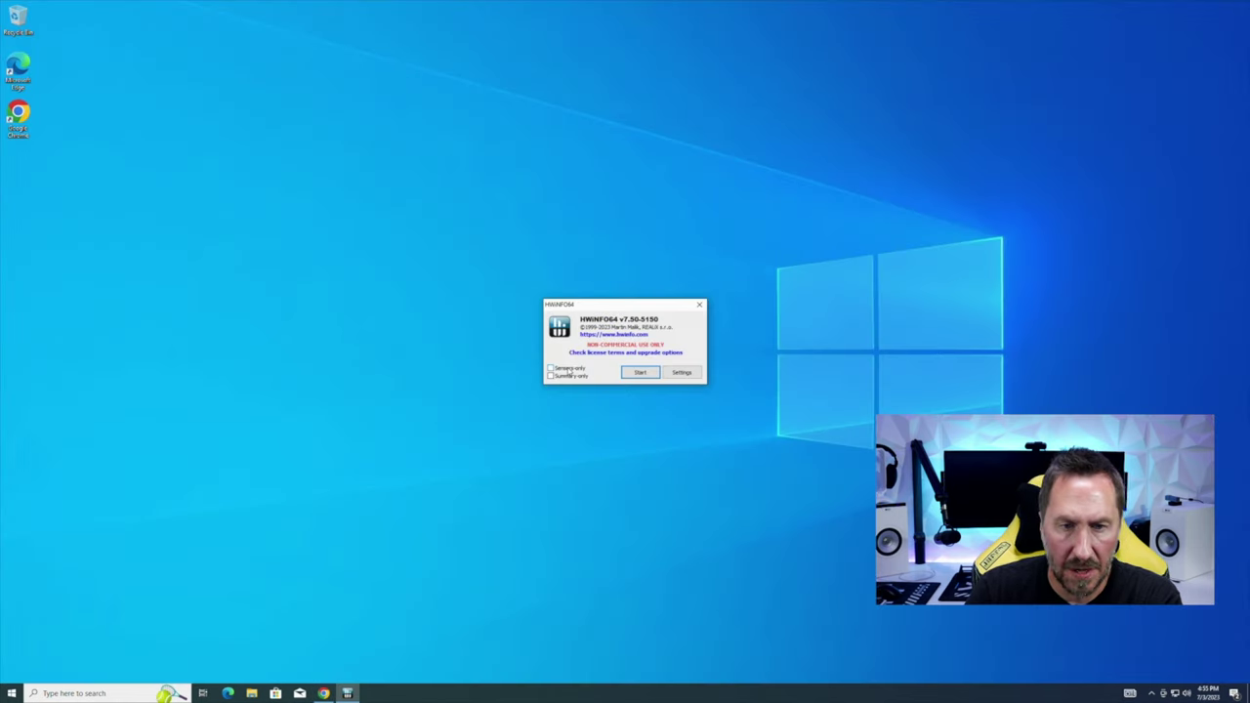
{"action": "left_click", "coordinate": [640, 373]}
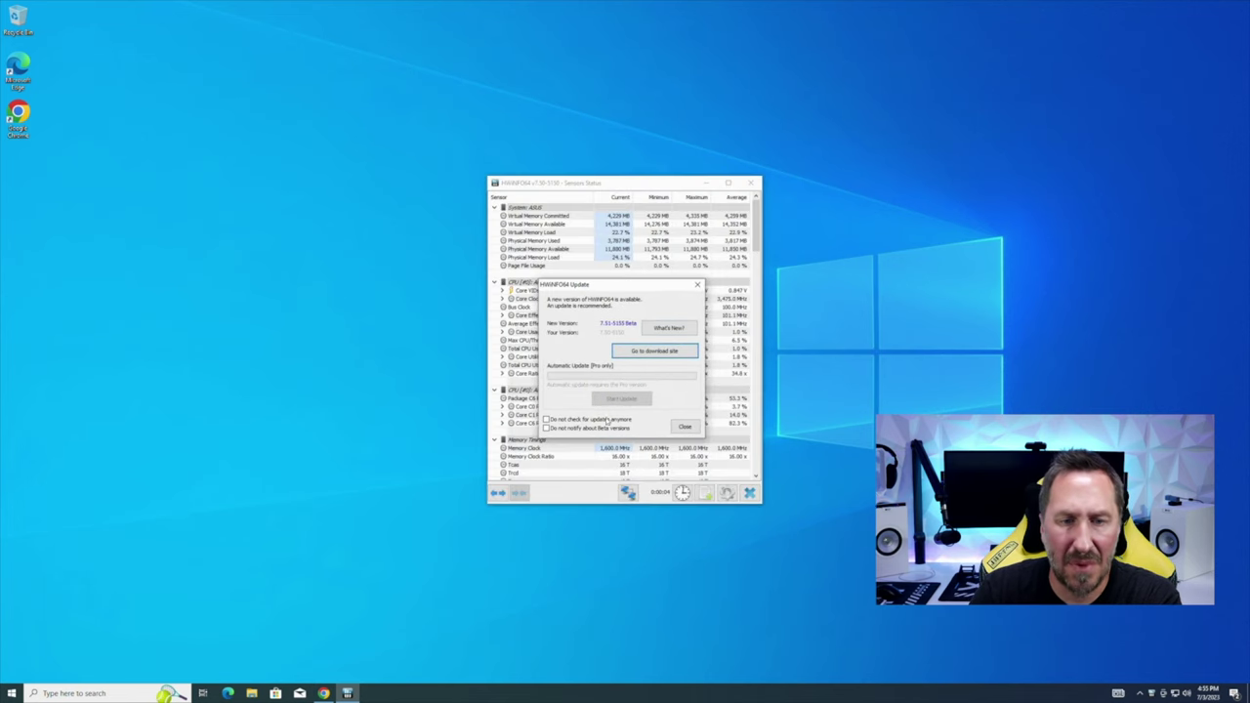
{"action": "left_click", "coordinate": [586, 430]}
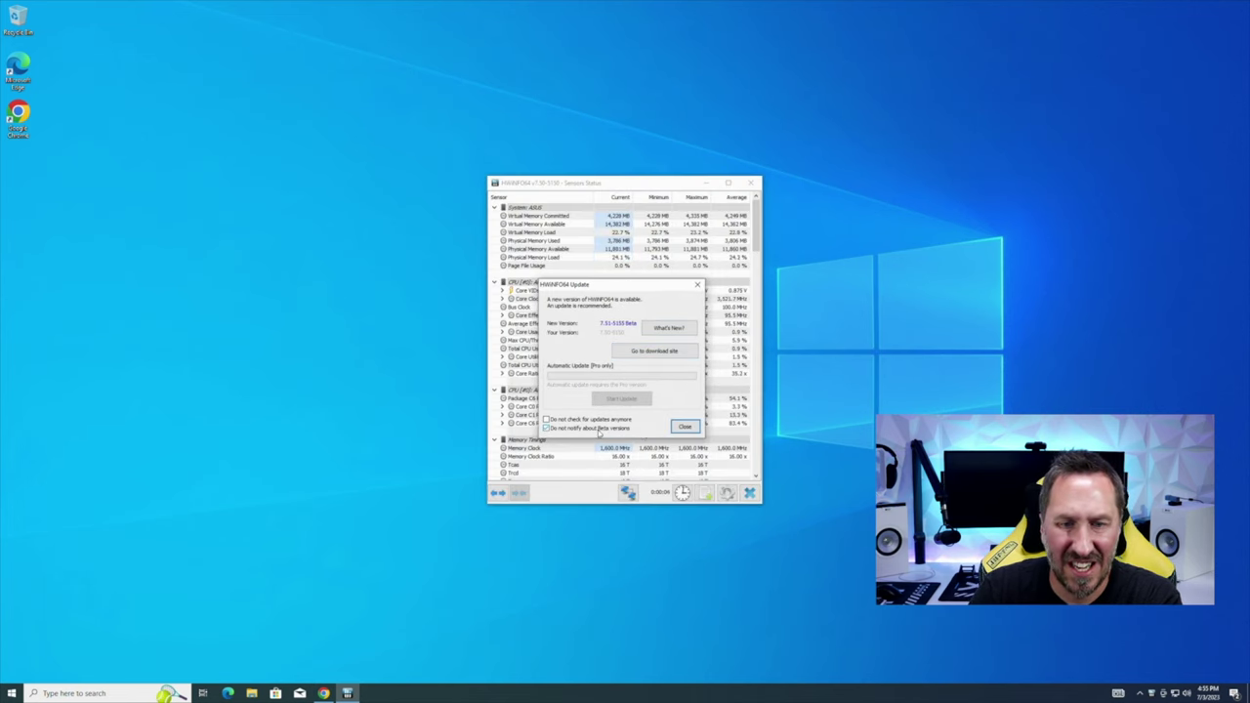
{"action": "left_click", "coordinate": [686, 428]}
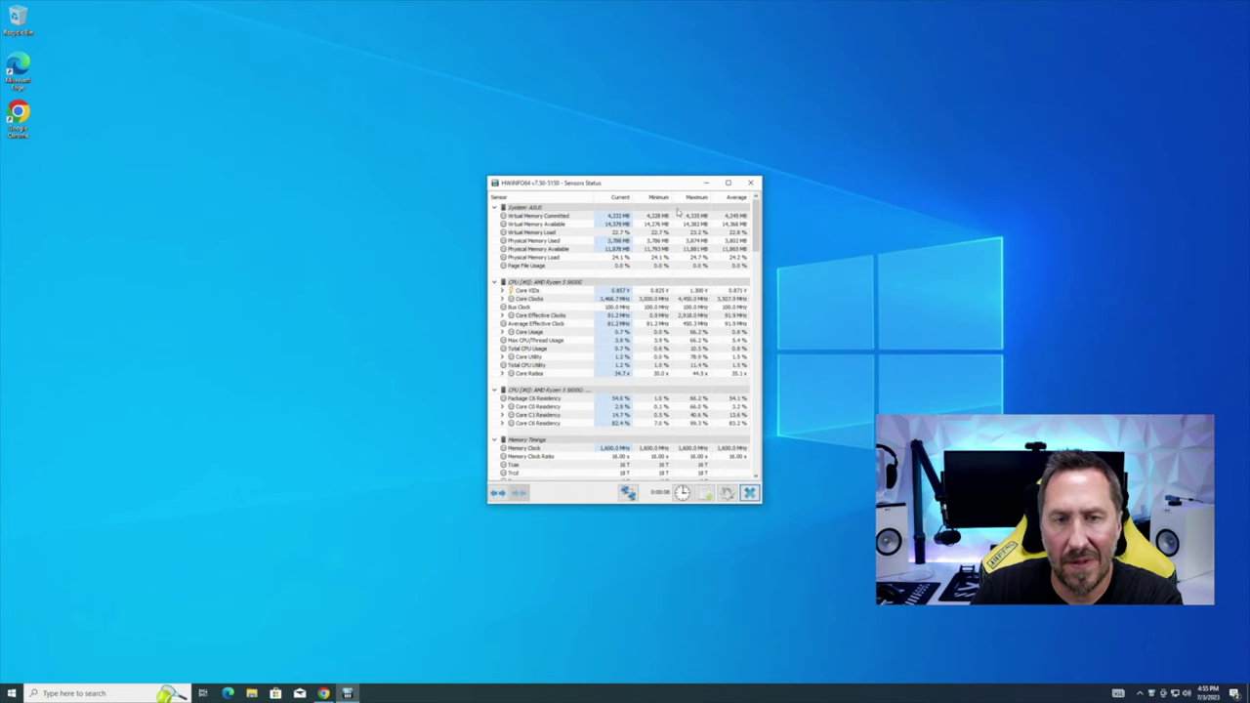
Snap the HWiNFO64 sensors window to the left half of the desktop and select the CPU (Tctl/Tdie) temperature
{"action": "left_click_drag", "start_coordinate": [672, 186], "coordinate": [1249, 235]}
{"action": "left_click", "coordinate": [951, 197]}
{"action": "key", "text": "super+Left"}
{"action": "left_click", "coordinate": [118, 363]}
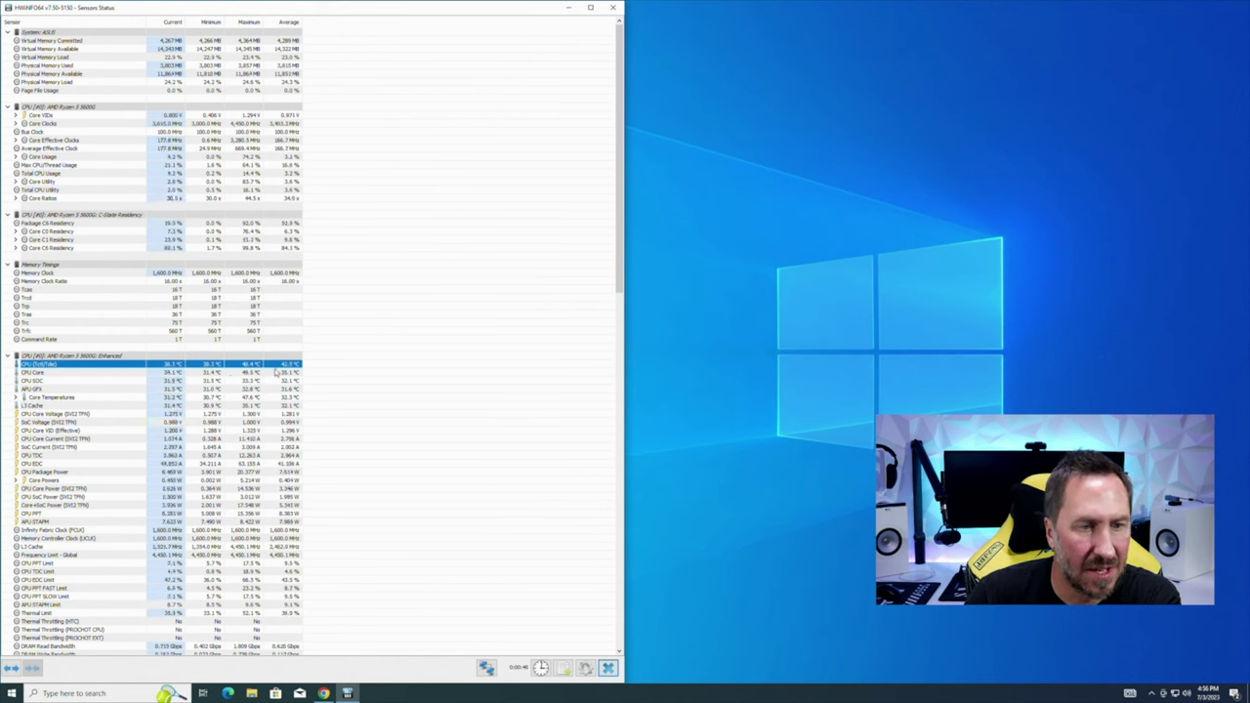
Search Windows for "arm" and launch Armoury Crate
{"action": "key", "text": "super"}
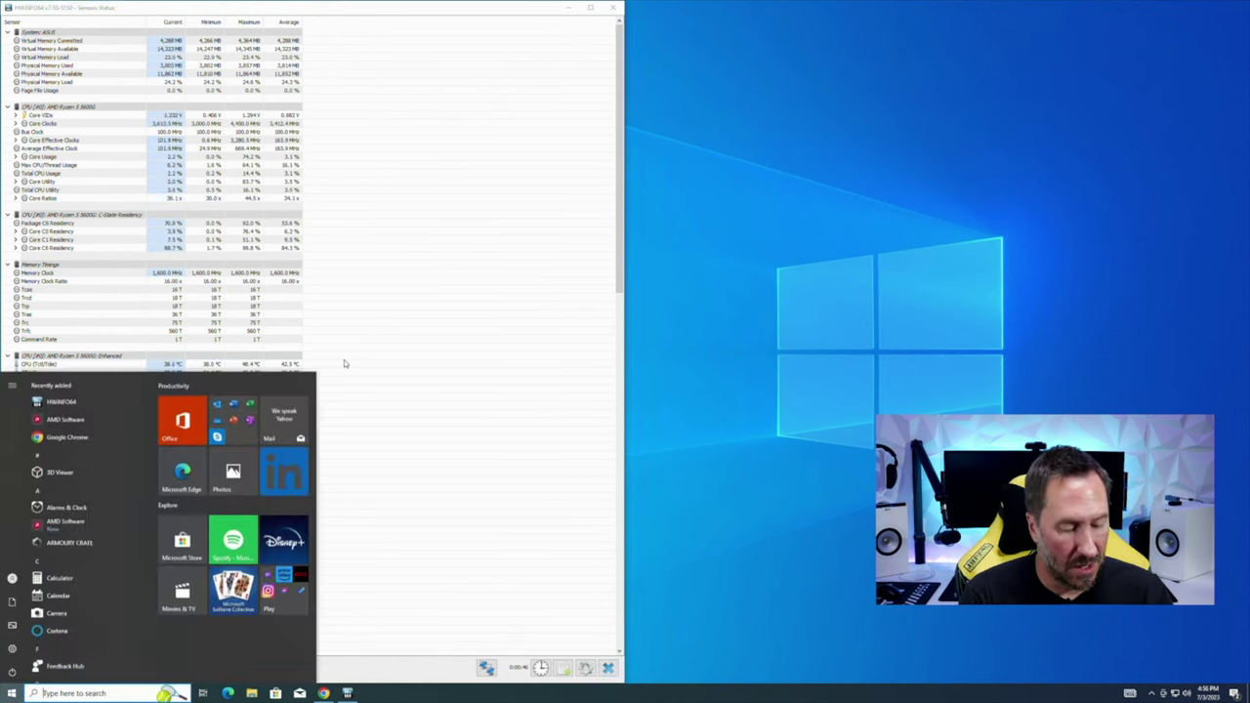
{"action": "type", "text": "arm"}
{"action": "key", "text": "Return"}
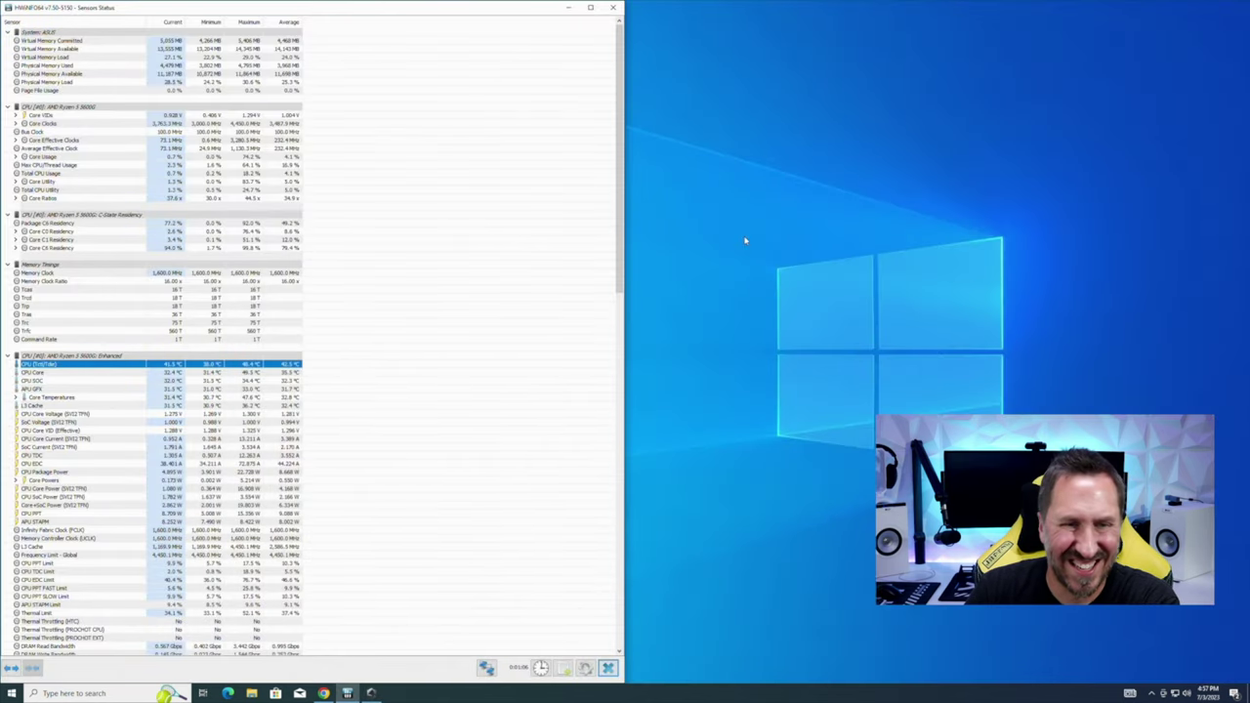
Minimize the sensors window, search for "cinebench" in Chrome and download Cinebench R23.2 from TechSpot
{"action": "left_click", "coordinate": [566, 10]}
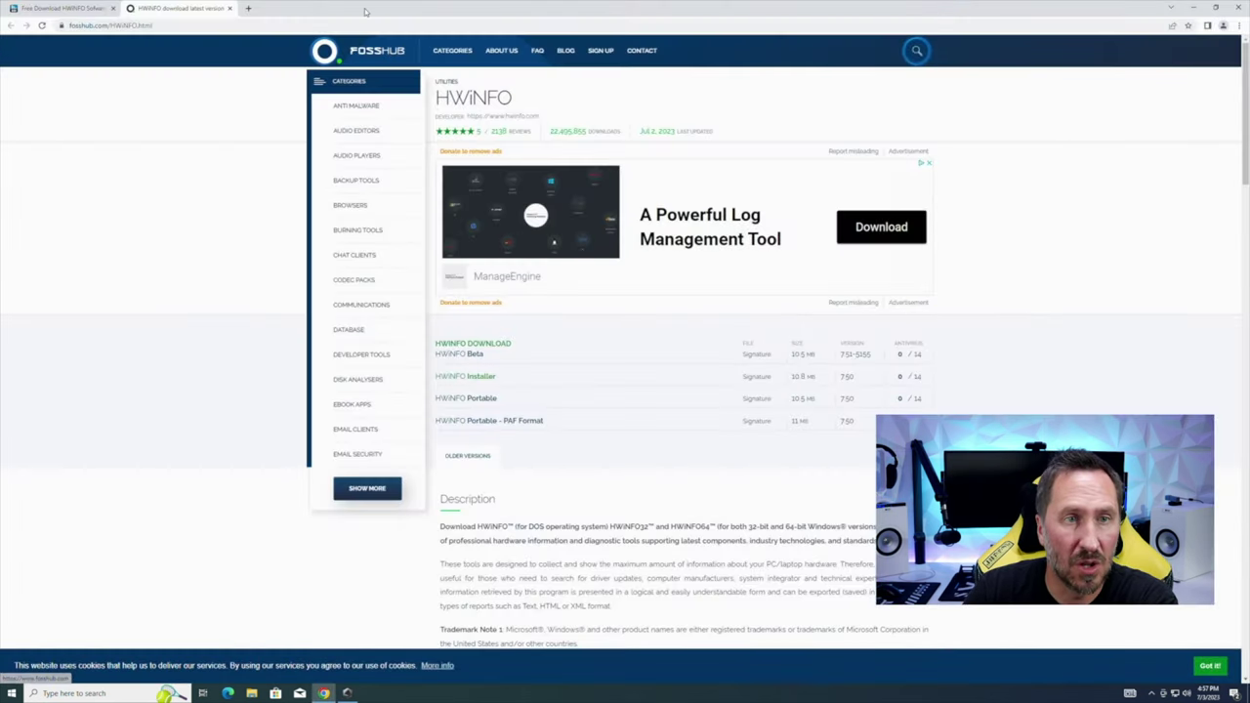
{"action": "left_click", "coordinate": [327, 26]}
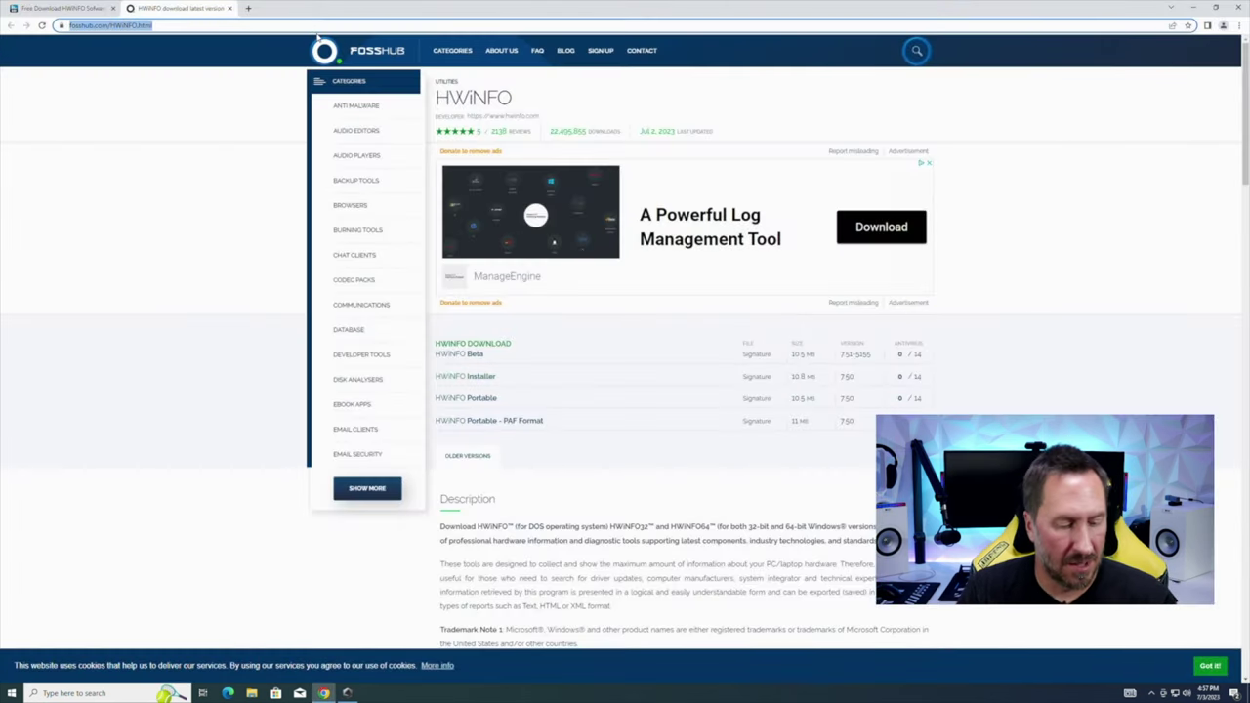
{"action": "type", "text": "cinebench"}
{"action": "key", "text": "Return"}
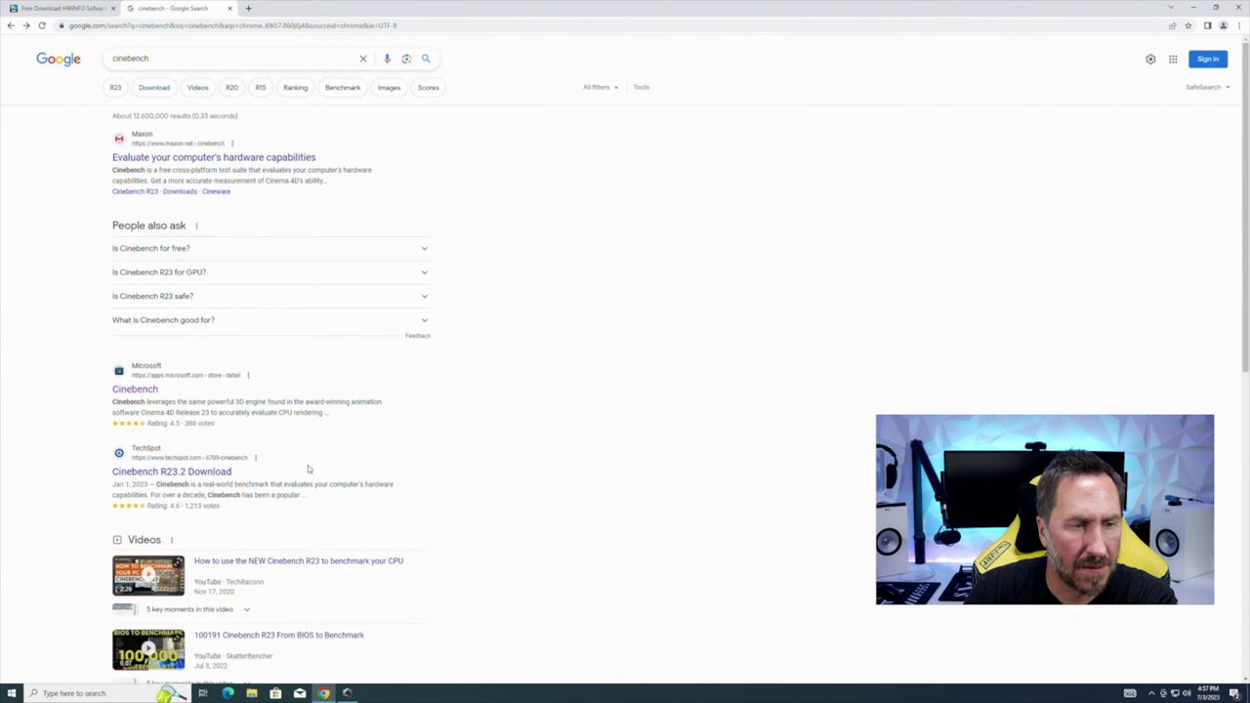
{"action": "left_click", "coordinate": [171, 471]}
{"action": "left_click", "coordinate": [570, 394]}
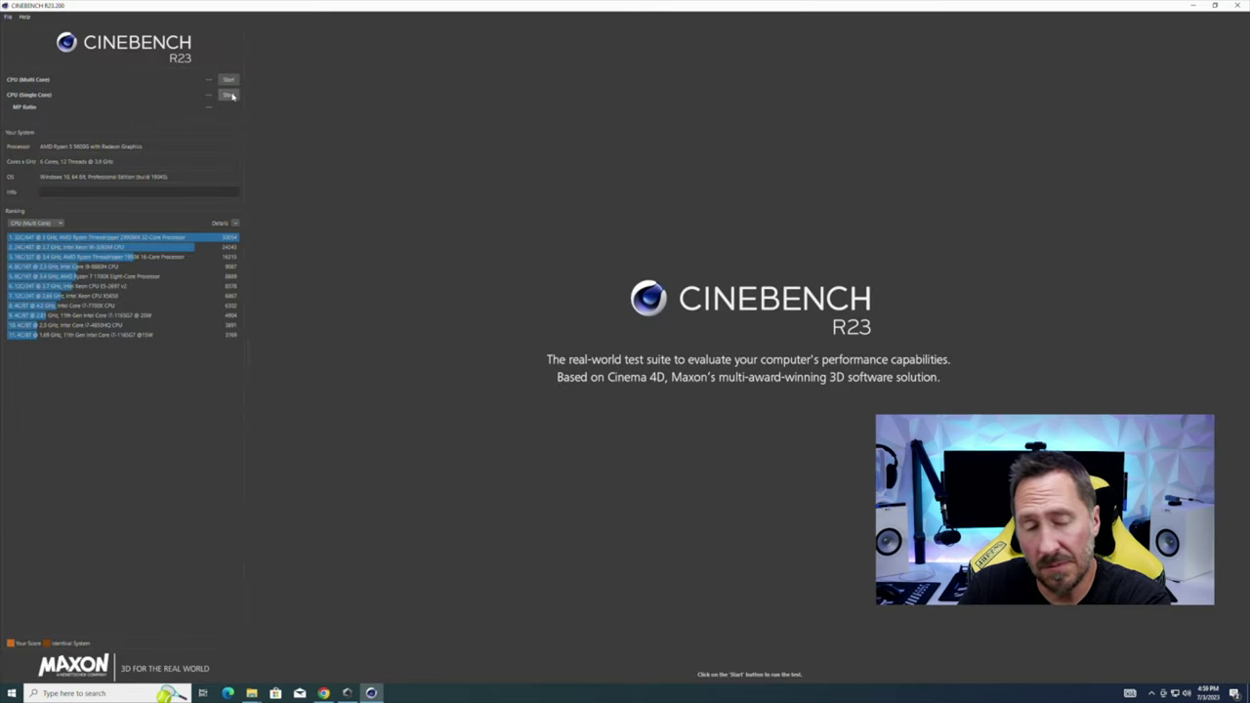
Start the CPU (Single Core) test in Cinebench R23 and bring up the HWiNFO64 sensors
{"action": "left_click", "coordinate": [228, 95]}
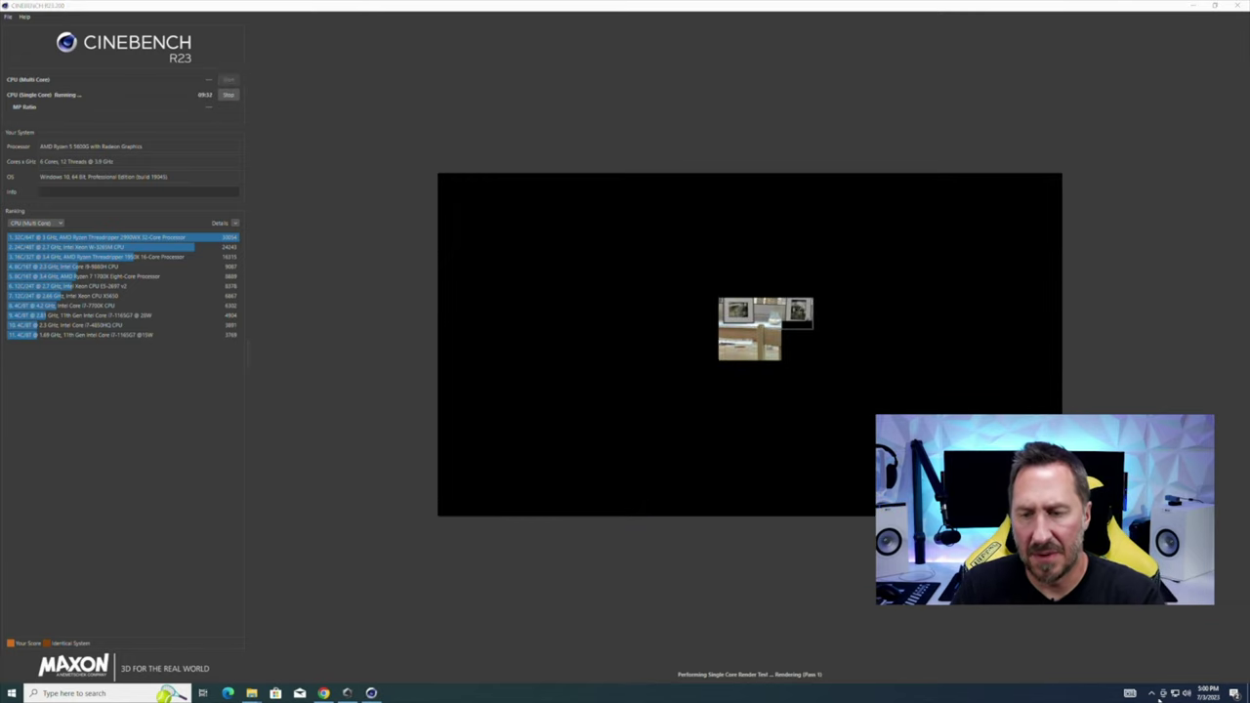
{"action": "left_click", "coordinate": [1152, 694]}
{"action": "right_click", "coordinate": [1158, 654]}
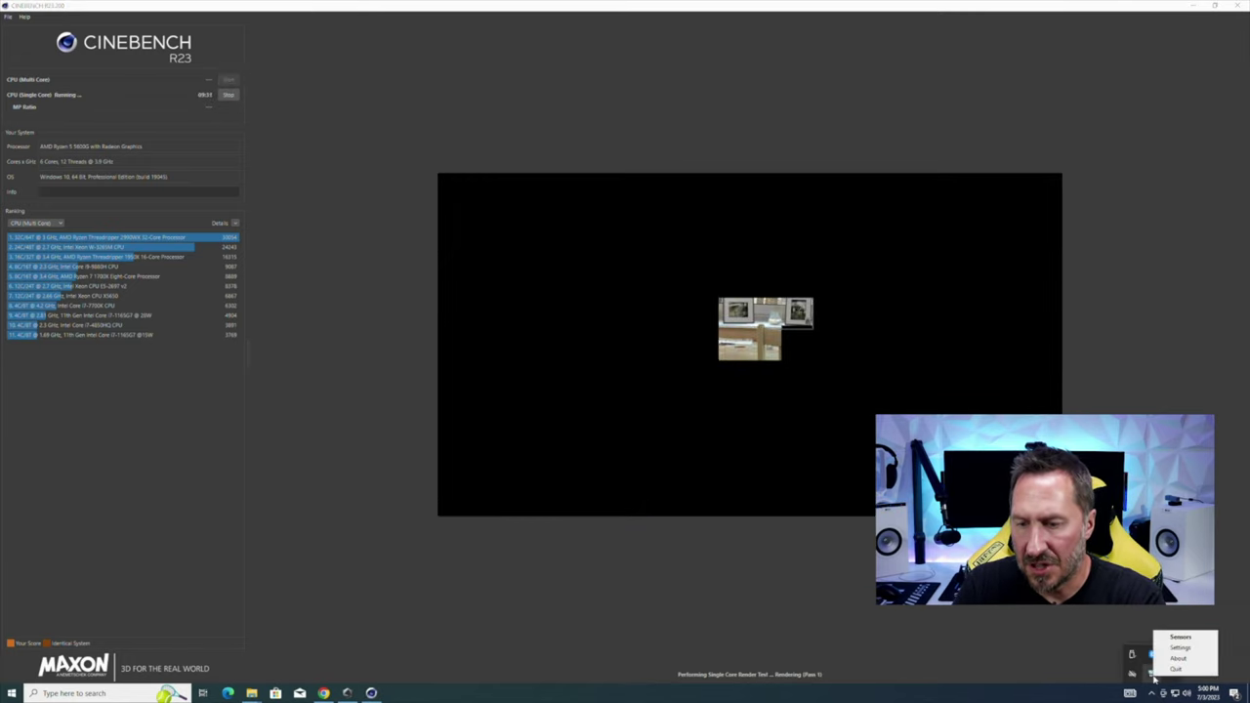
{"action": "left_click", "coordinate": [1180, 637]}
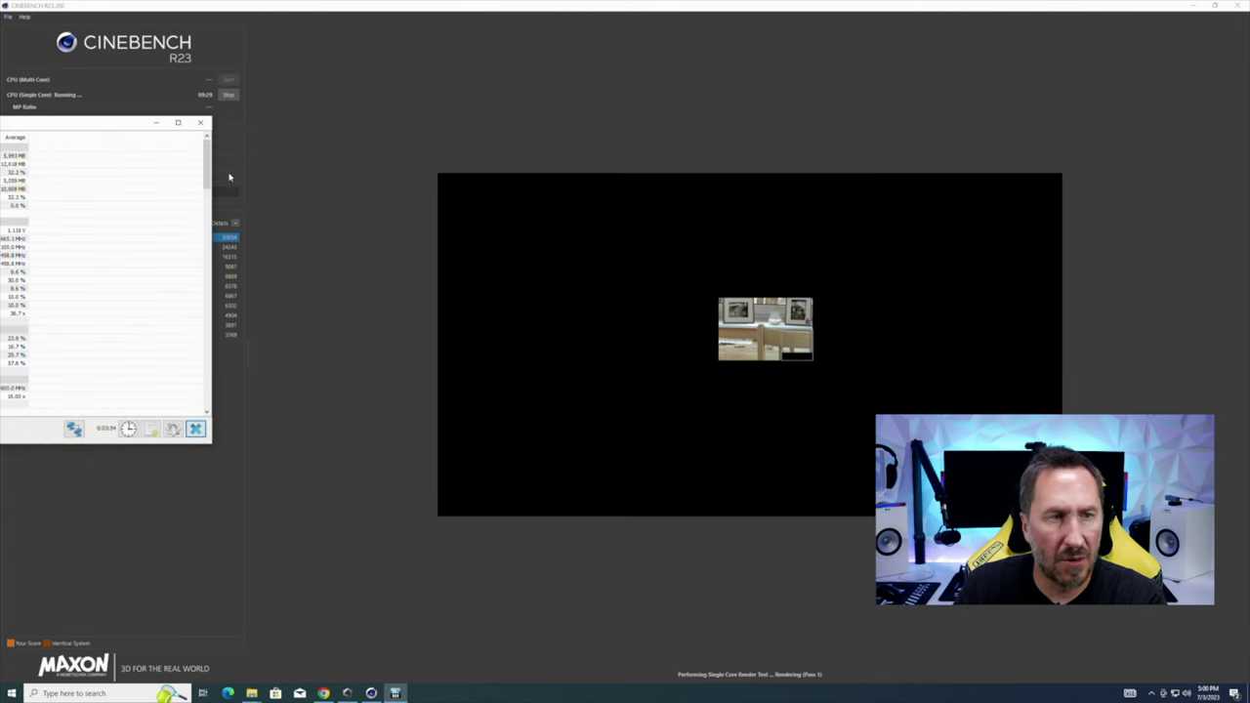
Move the sensors window fully into view and select the CPU (Tctl/Tdie) temperature for monitoring
{"action": "left_click_drag", "start_coordinate": [120, 128], "coordinate": [438, 254]}
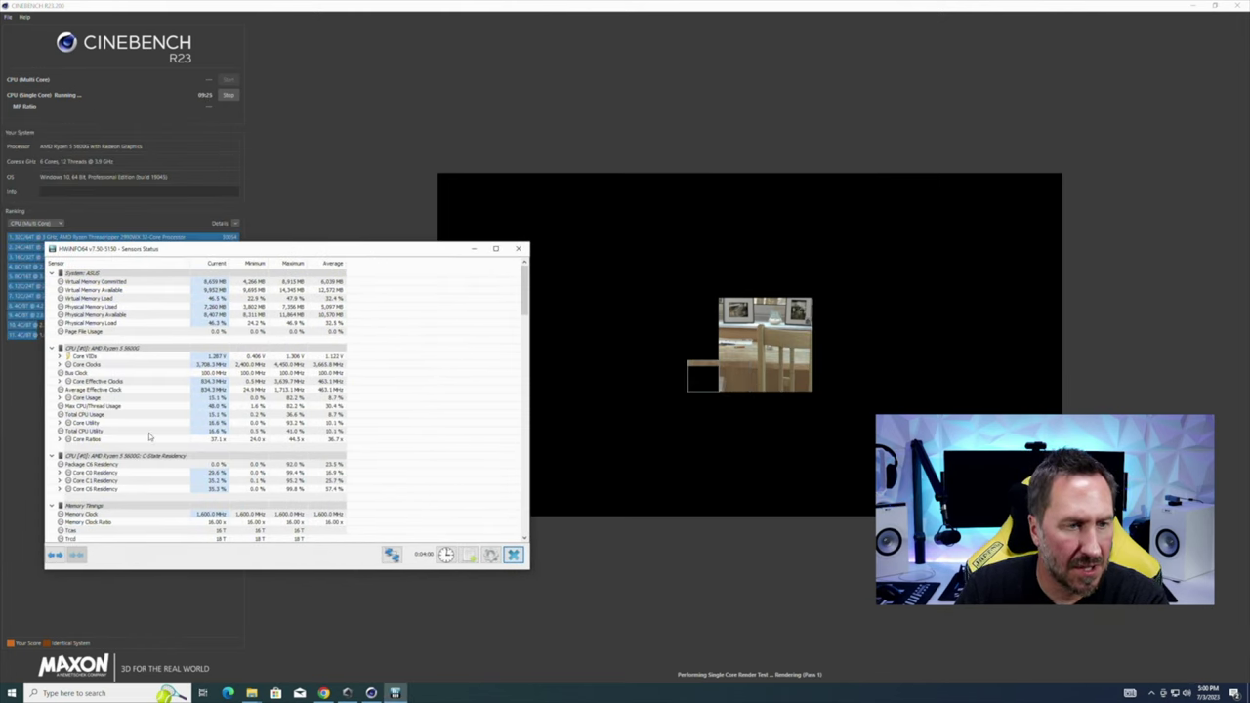
{"action": "scroll", "coordinate": [147, 394], "scroll_direction": "down", "scroll_amount": 6}
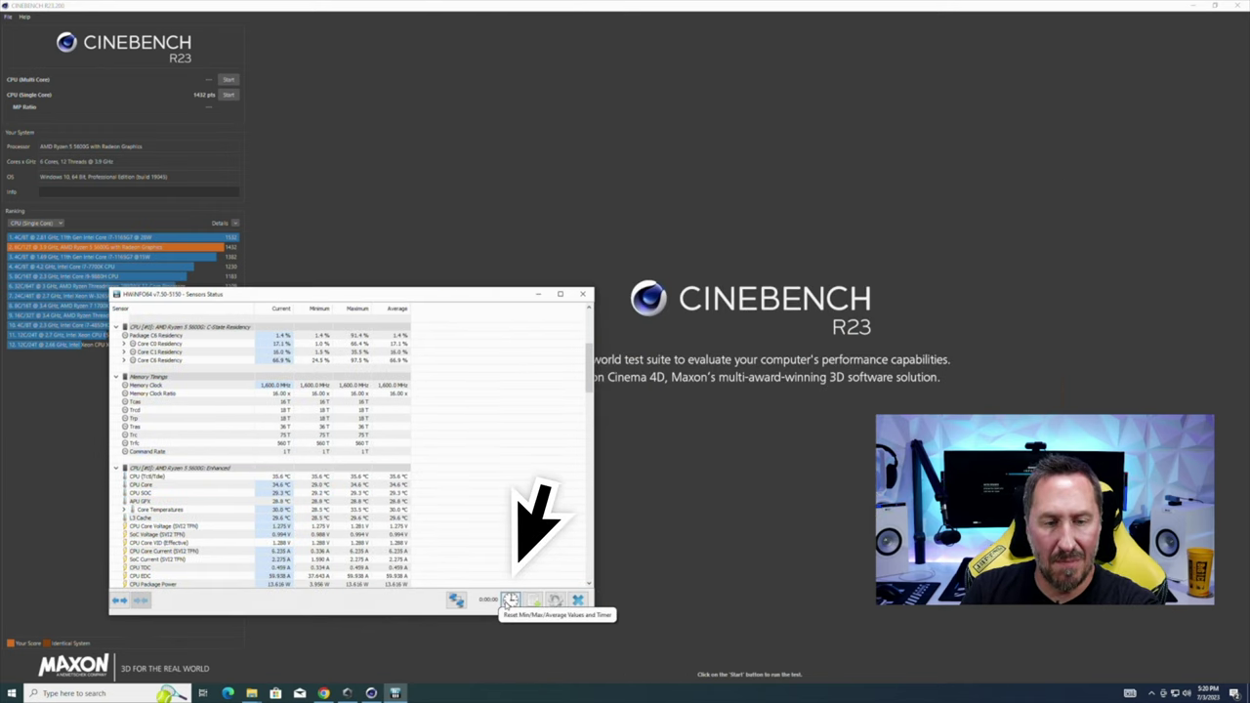
{"action": "left_click", "coordinate": [321, 477]}
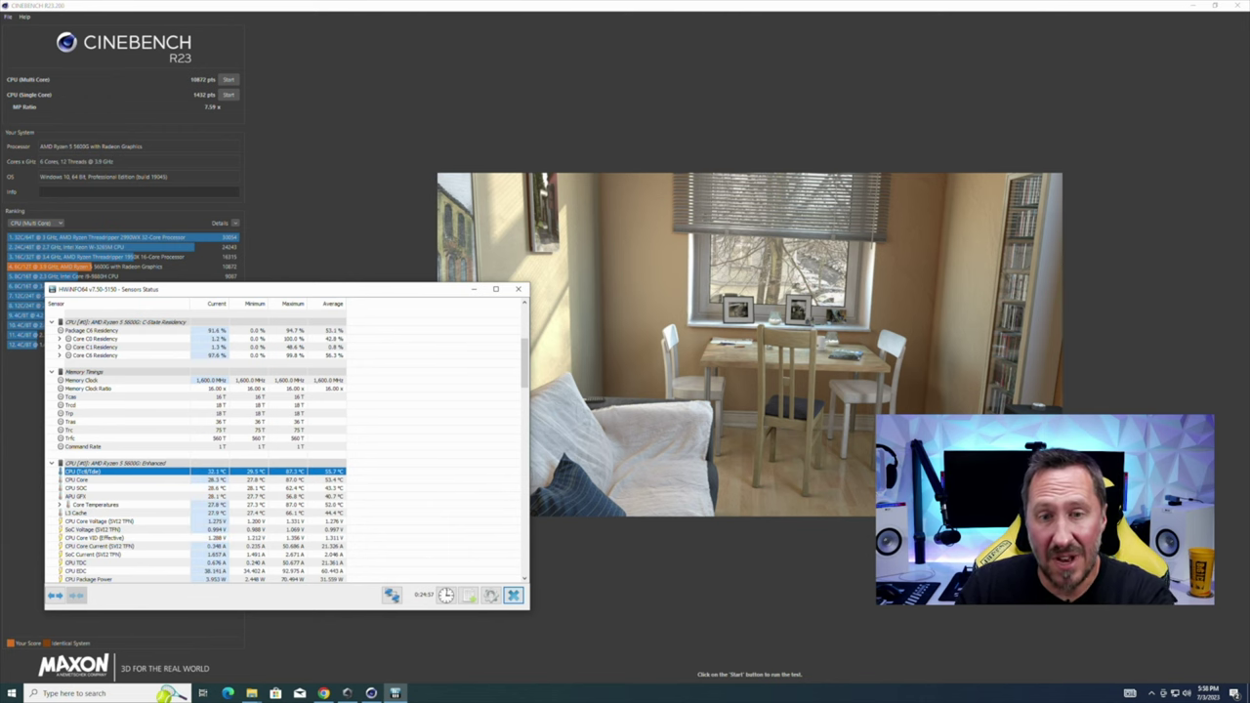
Close Cinebench, switch to Chrome and search for "heaven download"
{"action": "left_click", "coordinate": [1243, 7]}
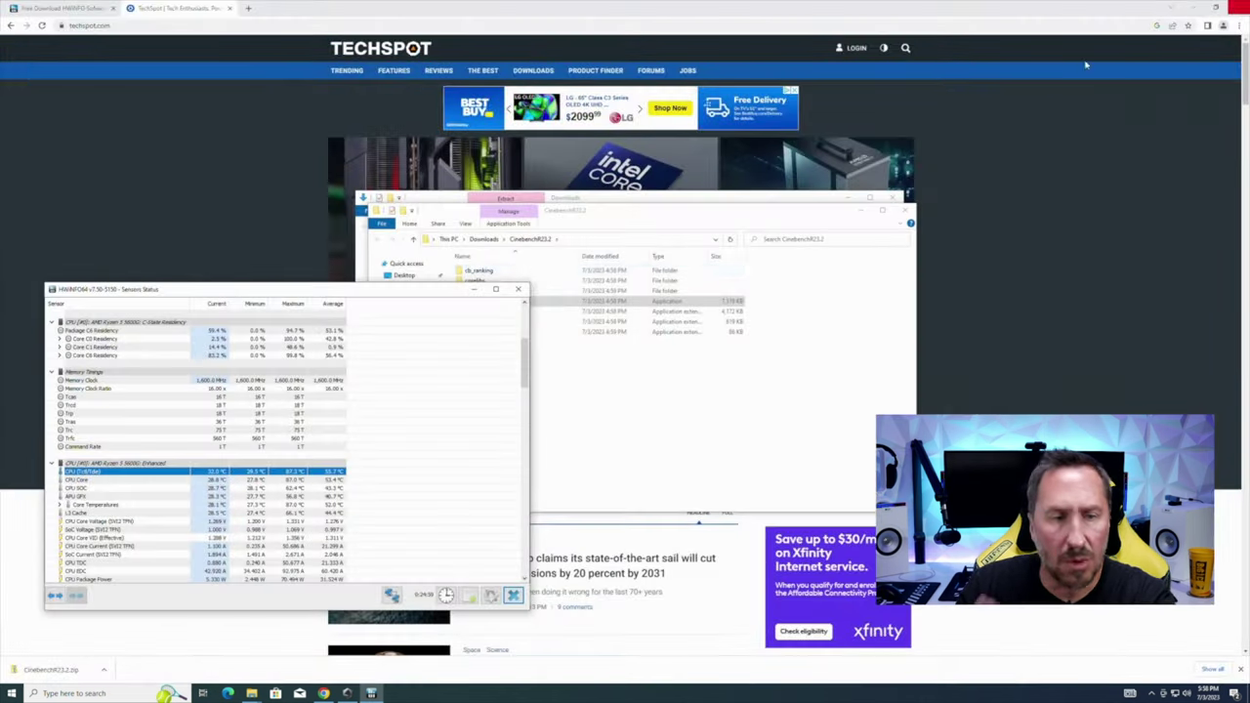
{"action": "left_click", "coordinate": [193, 11]}
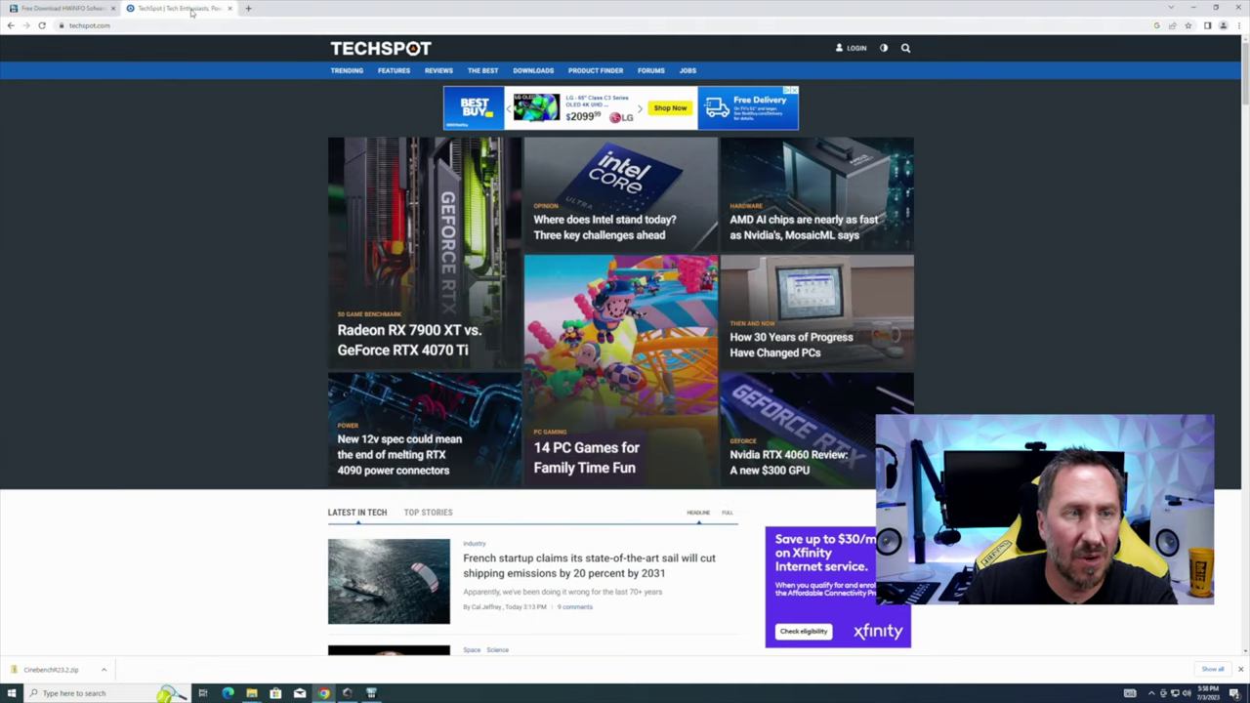
{"action": "left_click", "coordinate": [194, 26]}
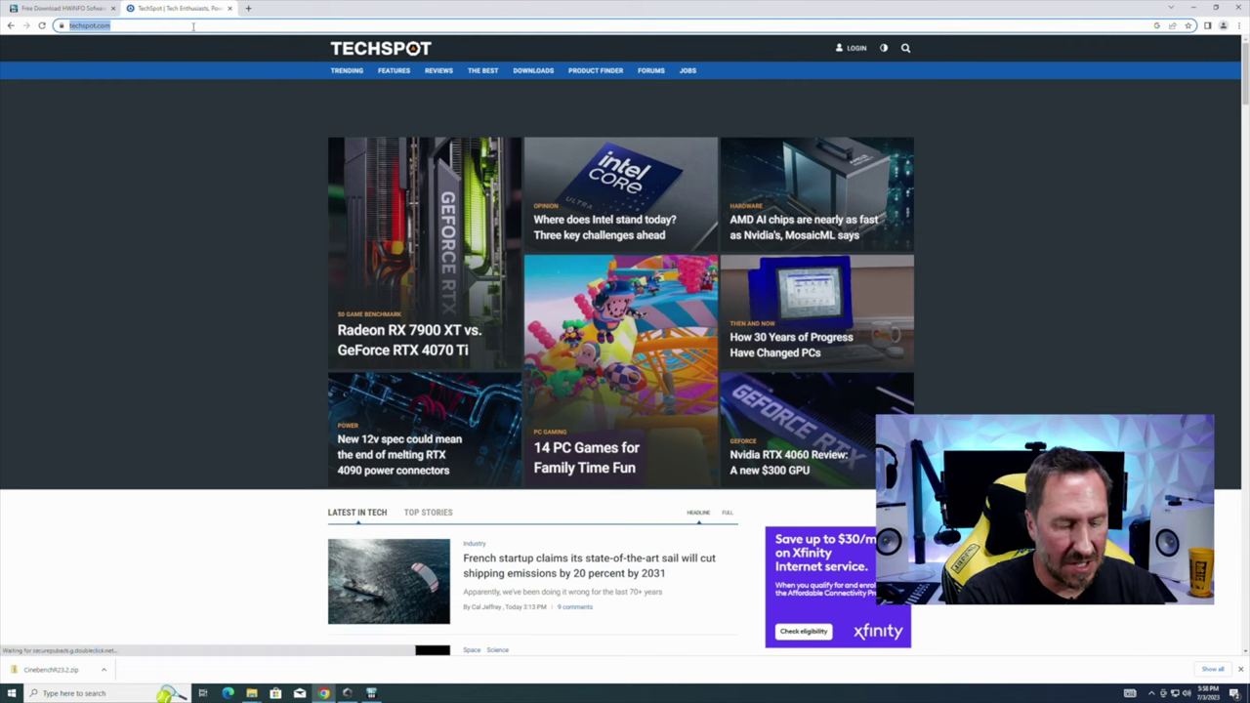
{"action": "type", "text": "heaven download"}
{"action": "key", "text": "Return"}
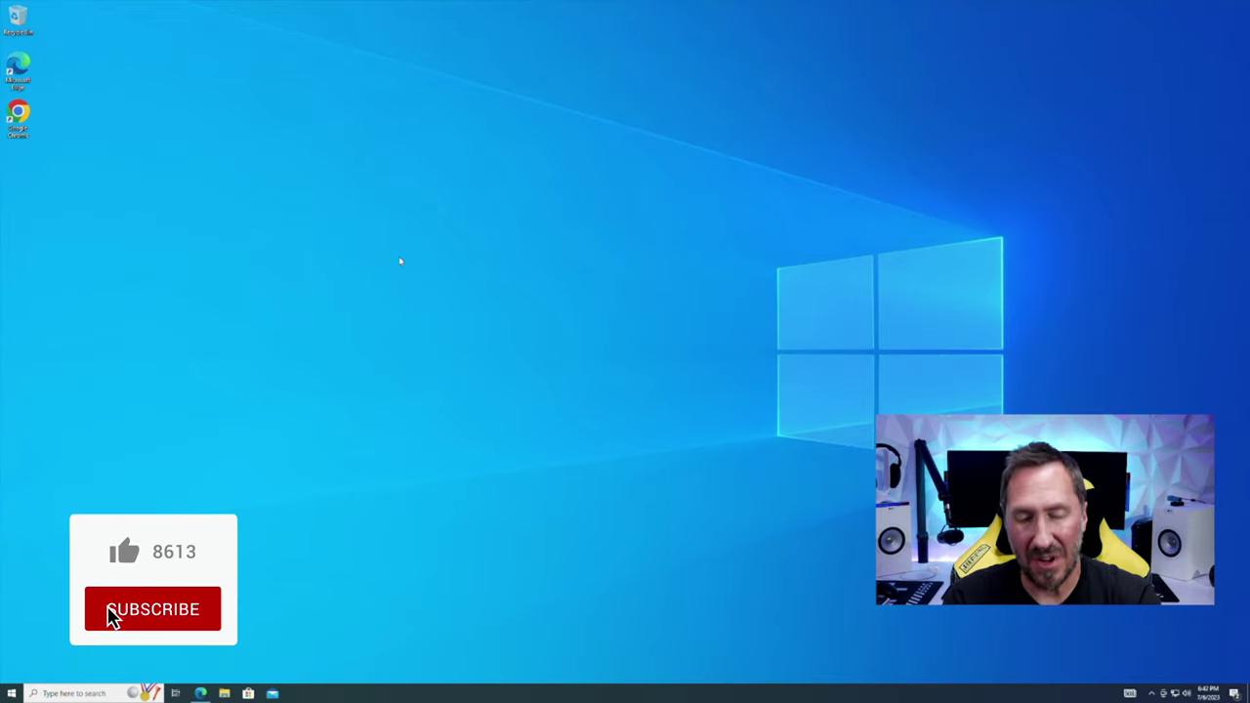
Set the display resolution to 1920 × 1080 in Windows display settings, keep the change and close Settings
{"action": "right_click", "coordinate": [416, 255]}
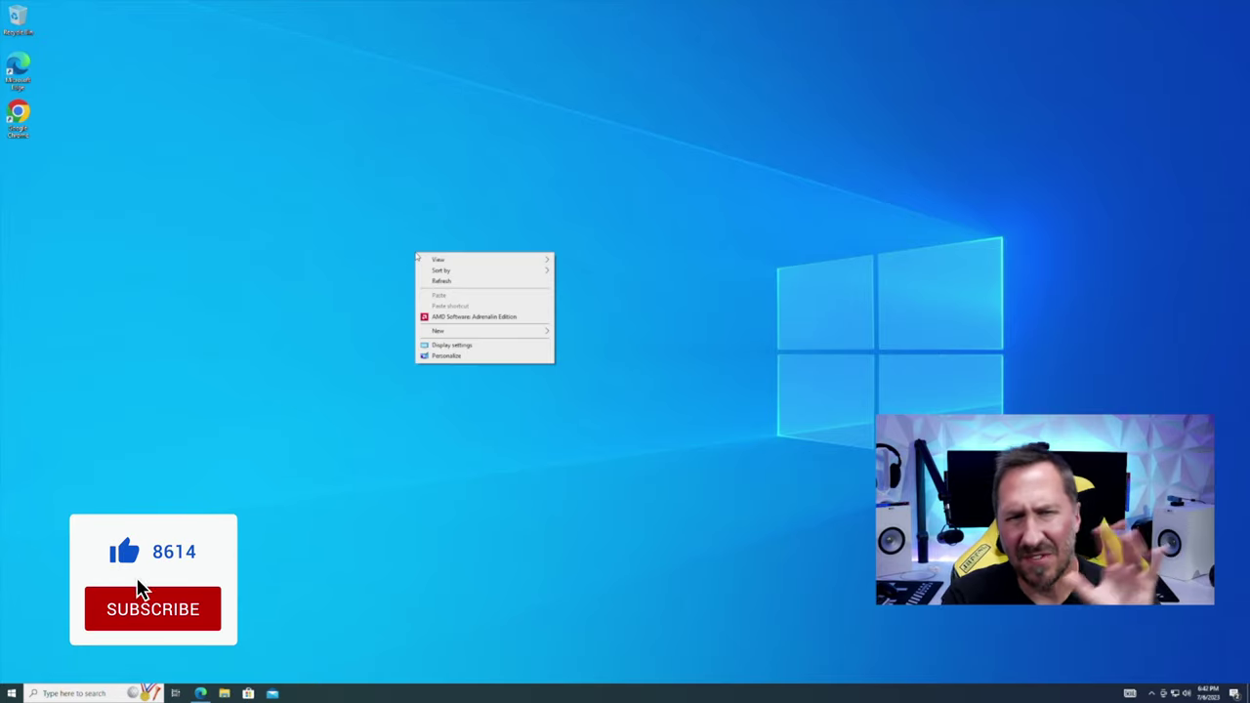
{"action": "left_click", "coordinate": [452, 345]}
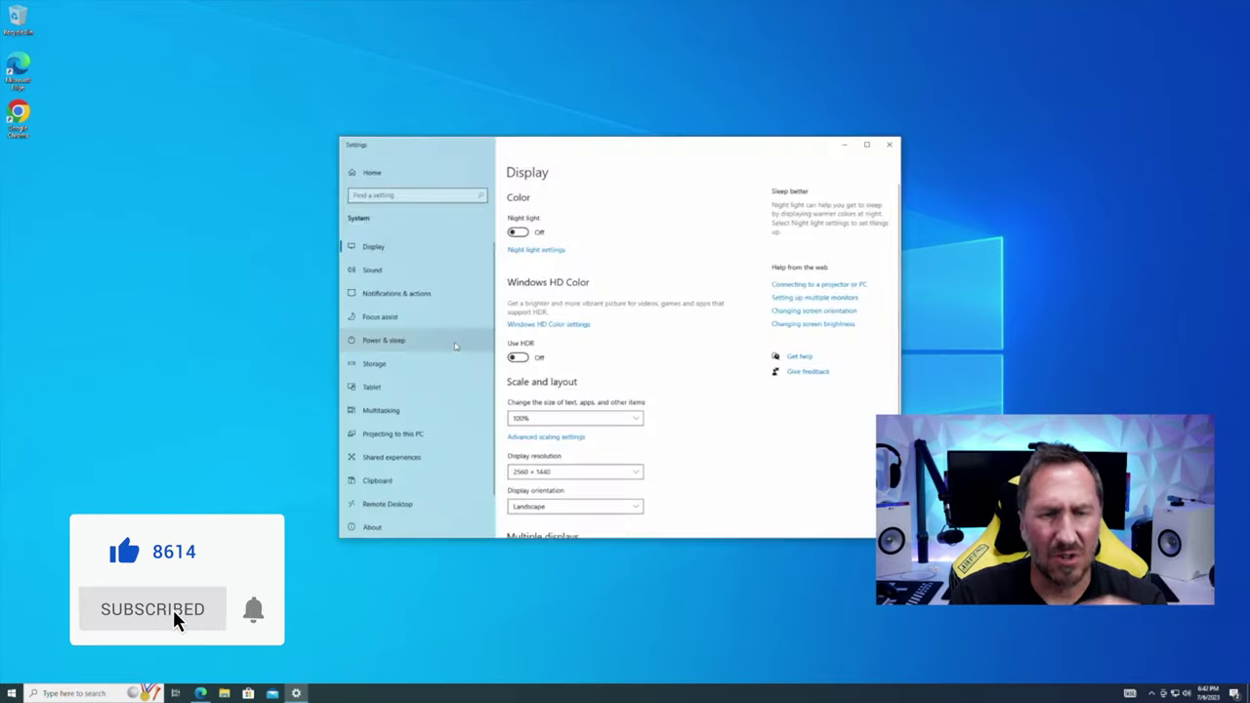
{"action": "left_click", "coordinate": [633, 475]}
{"action": "left_click", "coordinate": [571, 408]}
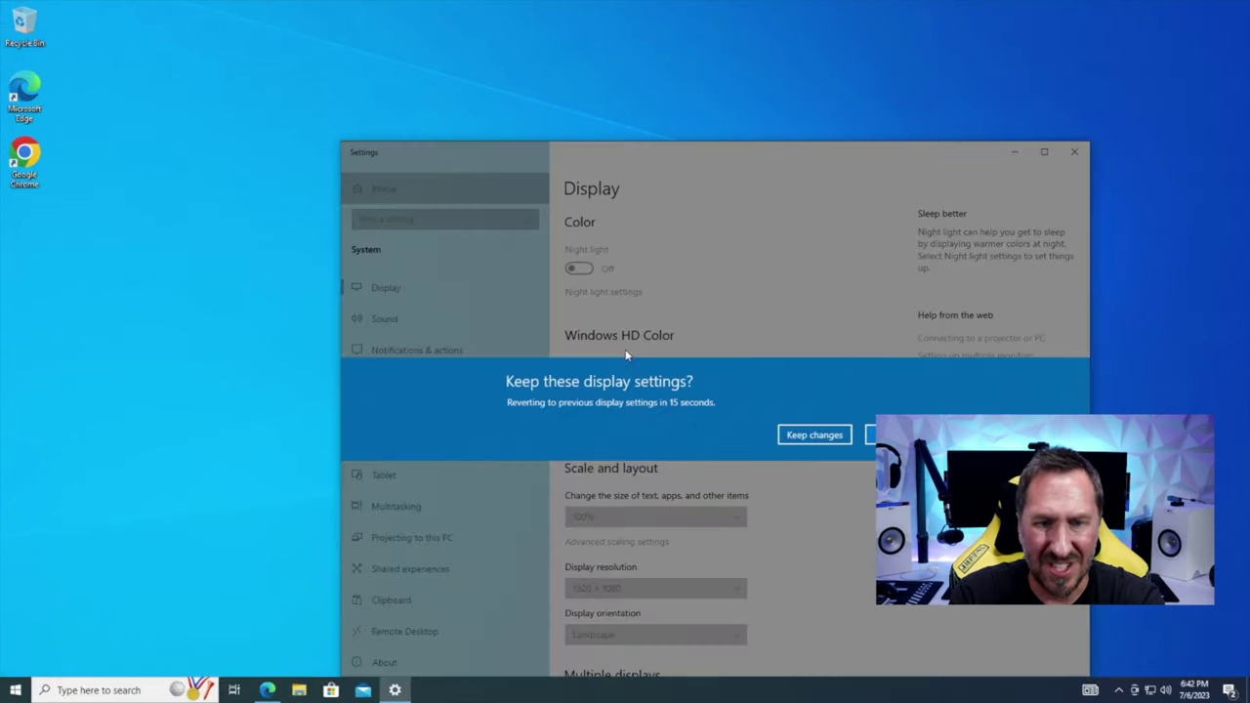
{"action": "left_click", "coordinate": [811, 436]}
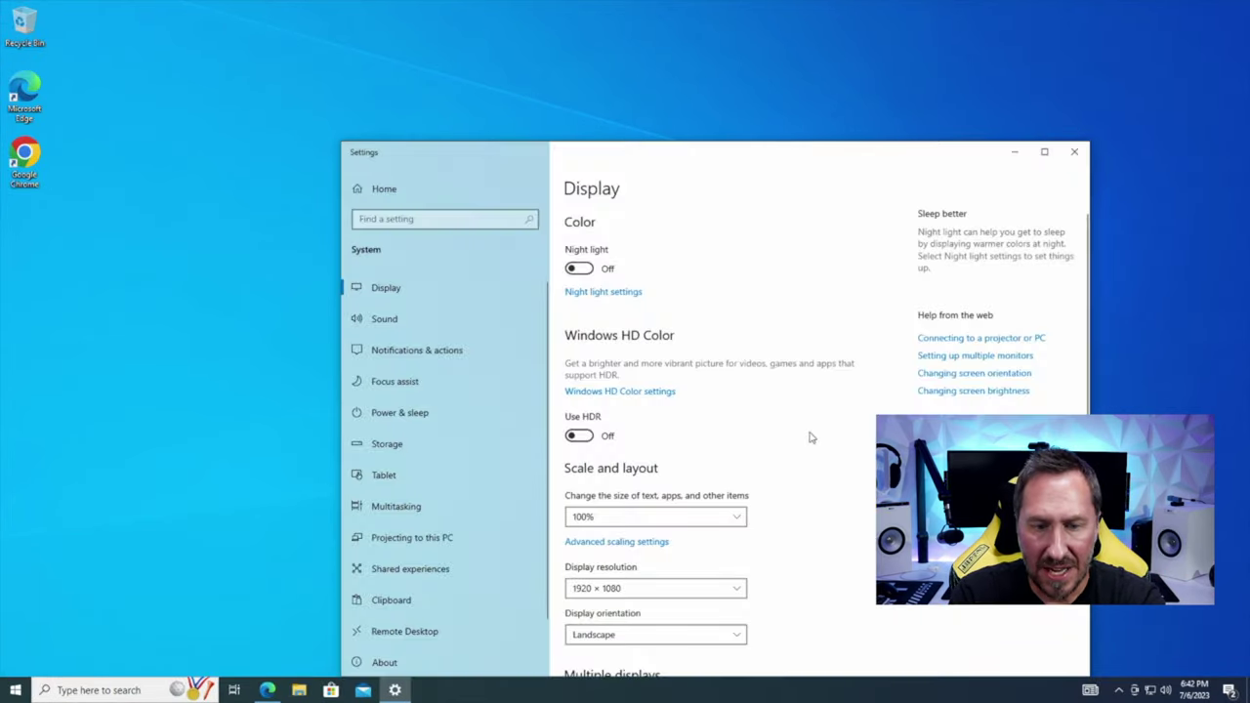
{"action": "left_click", "coordinate": [1075, 152]}
Launch Heaven Benchmark 4.0, shift its launcher window and run it with the DirectX 11, High quality configuration
{"action": "key", "text": "super"}
{"action": "type", "text": "heaven"}
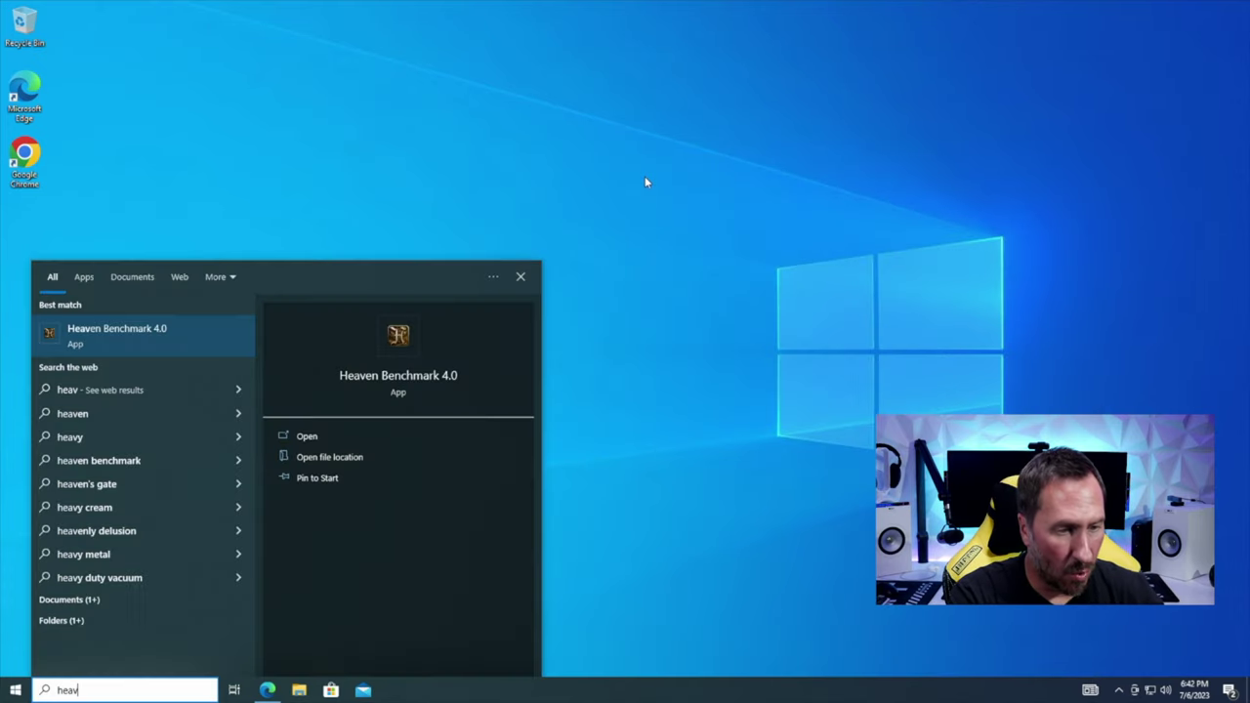
{"action": "key", "text": "Return"}
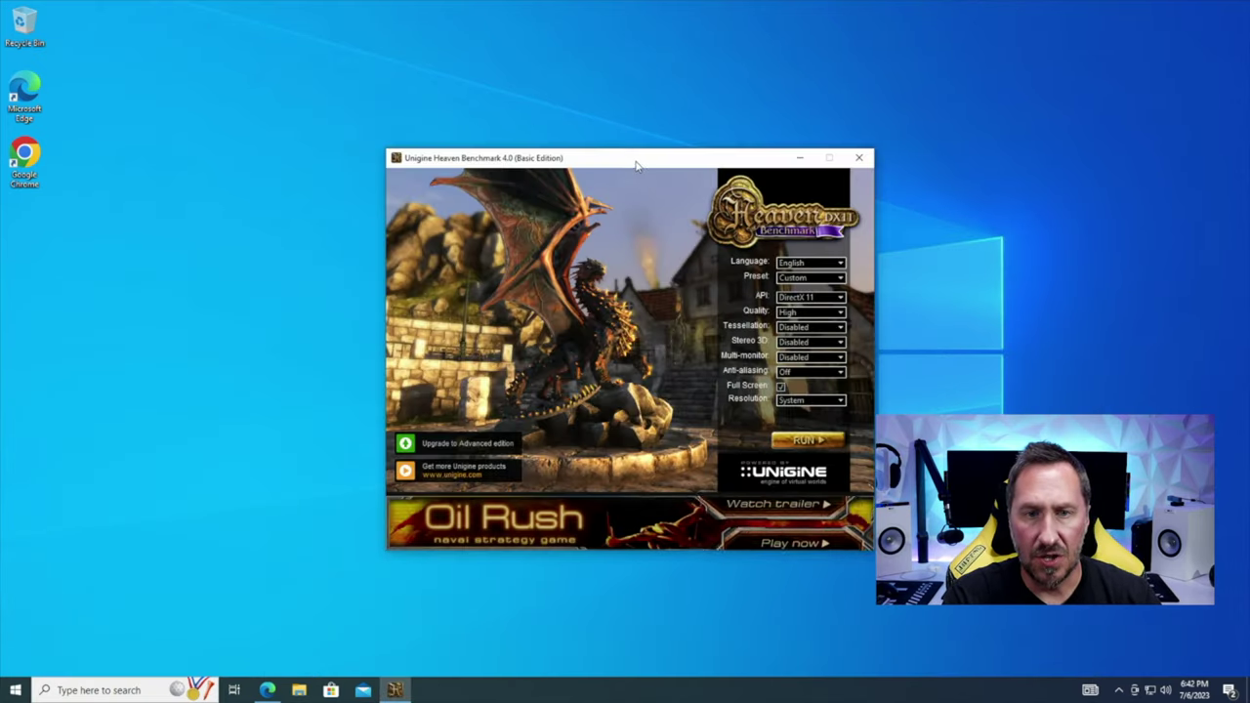
{"action": "left_click_drag", "start_coordinate": [617, 164], "coordinate": [696, 153]}
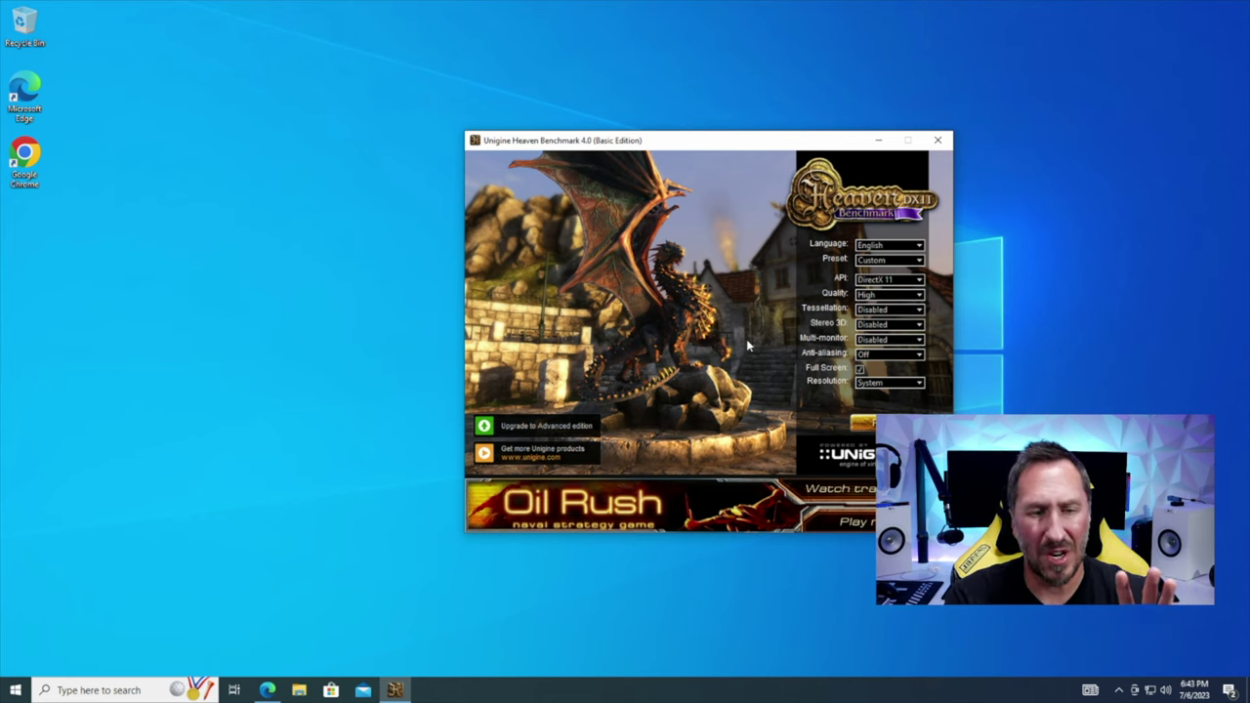
{"action": "left_click", "coordinate": [863, 423]}
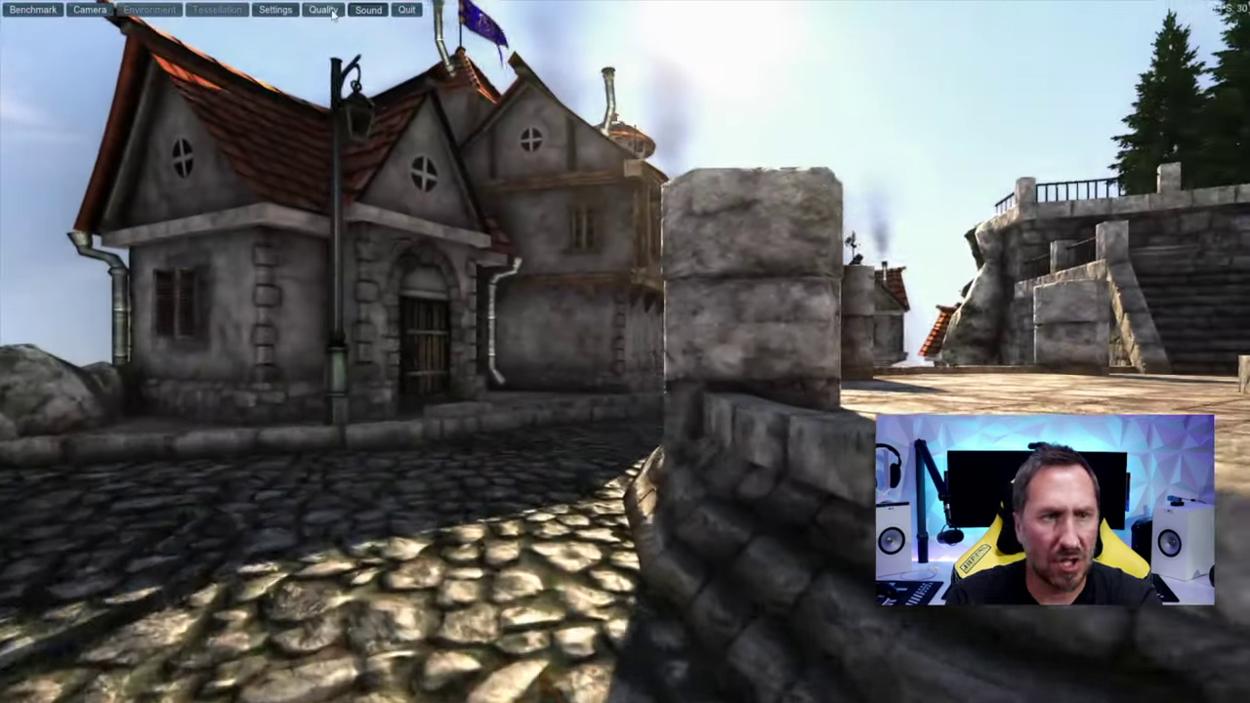
Set the running Heaven benchmark's quality to Low
{"action": "left_click", "coordinate": [324, 9]}
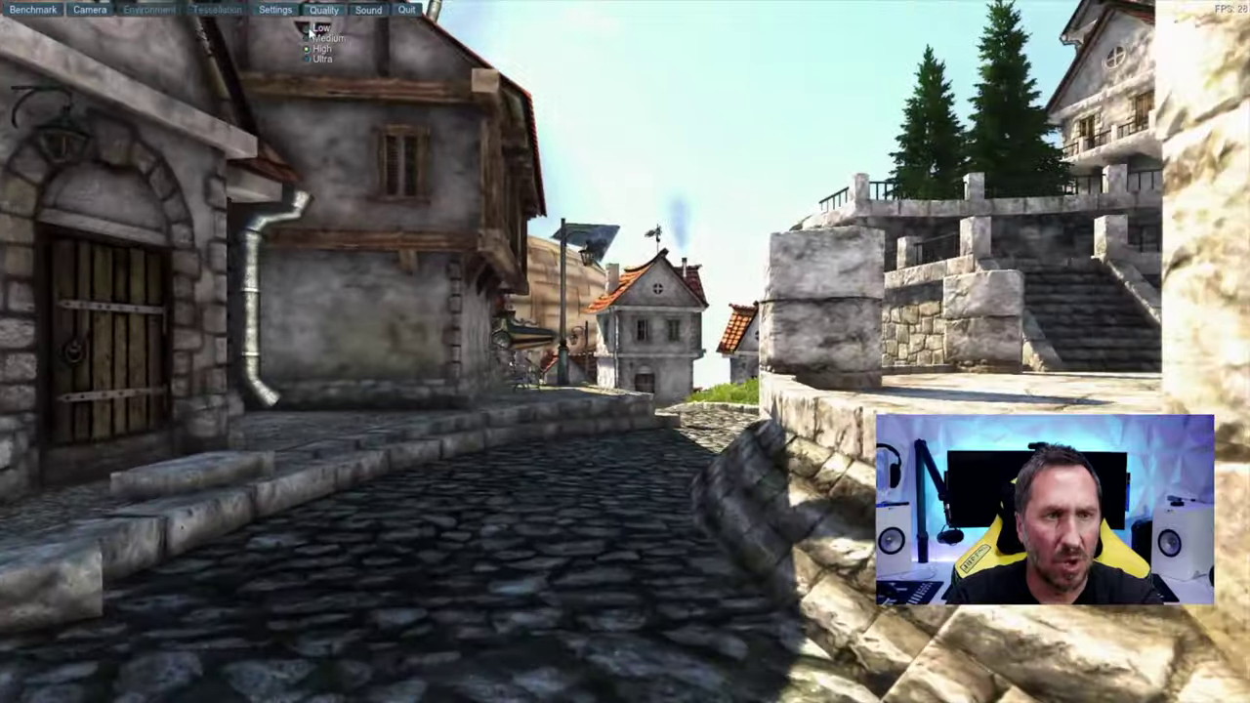
{"action": "left_click", "coordinate": [319, 27]}
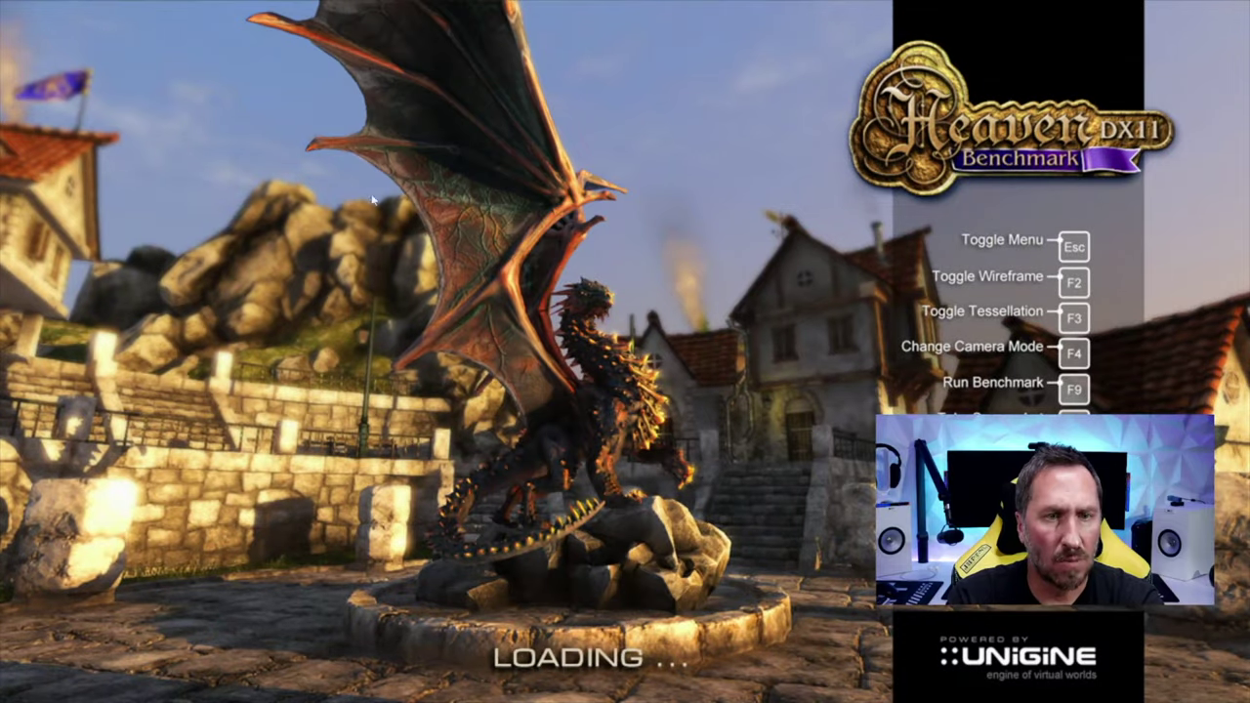